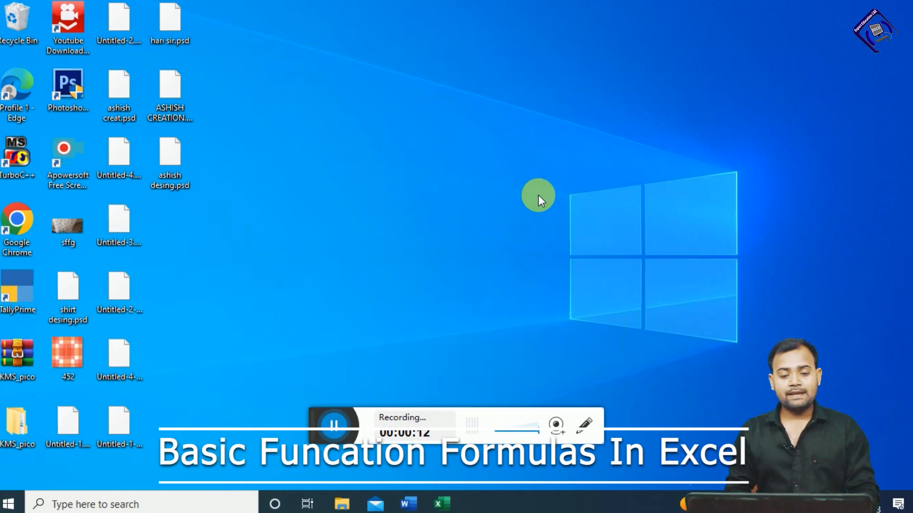
Switch to the Word document and read through the Basic Excel Formulas List from Sum to Trim
key(alt+Tab)
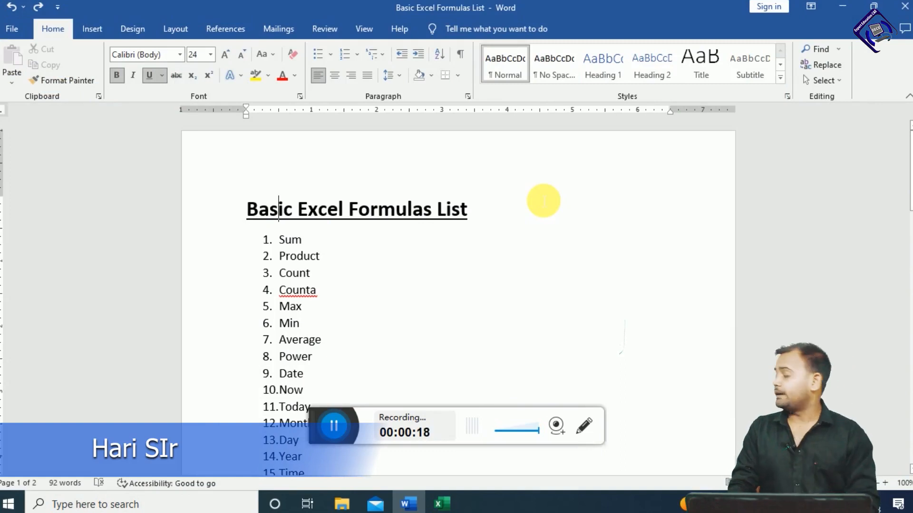
key(Down)
key(Down)
key(Down)
key(Down)
key(Down)
key(Down)
key(Down)
key(Down)
key(Down)
key(Down)
key(Down)
key(Down)
key(Down)
key(Down)
key(Down)
key(Down)
key(Down)
key(Down)
key(Down)
key(Down)
key(Down)
key(Down)
key(Down)
key(Down)
key(Down)
key(Down)
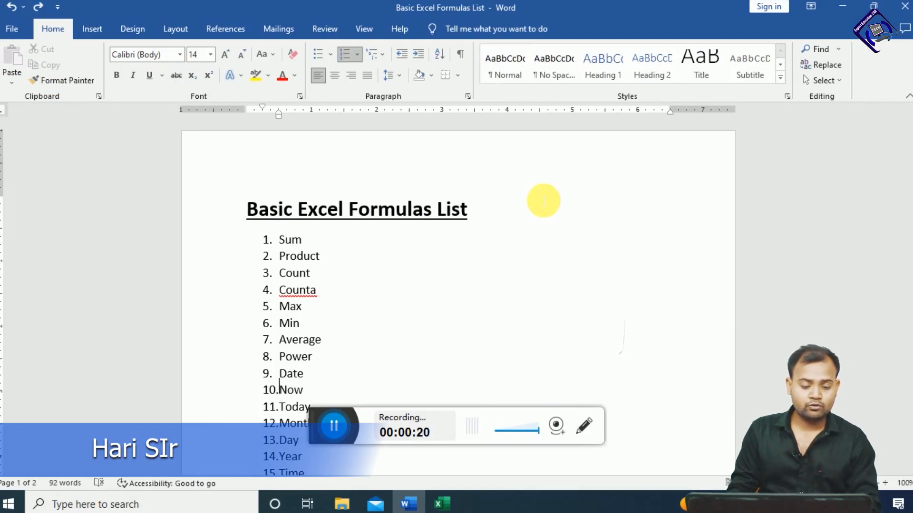
key(Up)
key(Up)
key(Up)
key(Up)
key(Up)
key(Up)
key(Up)
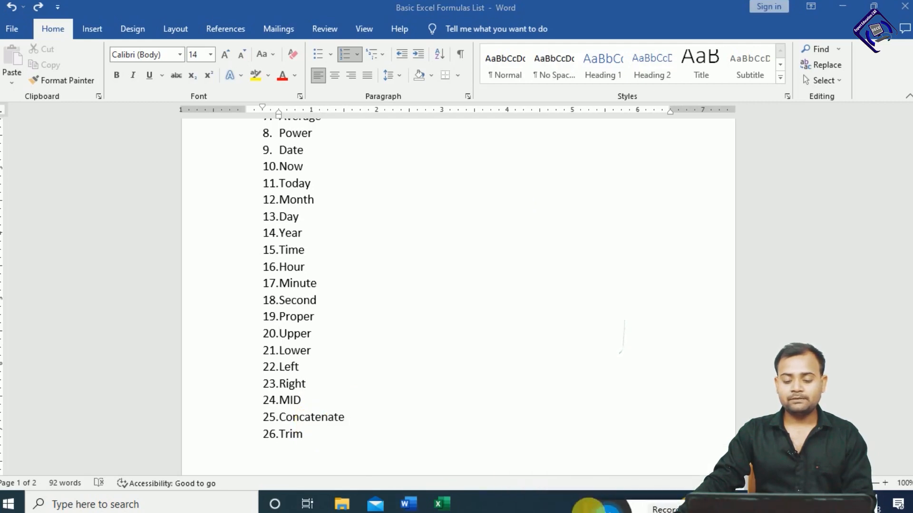
click(842, 6)
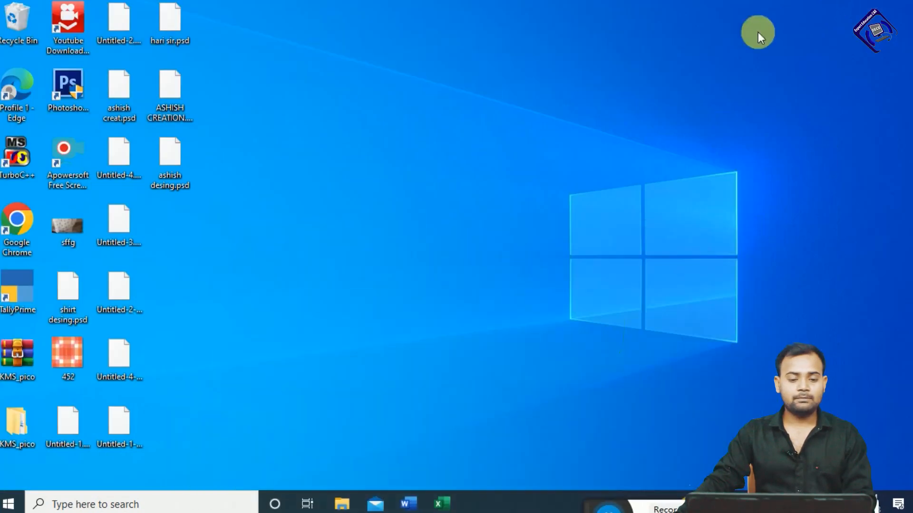
Launch Excel in a maximized window and create a blank workbook, with the sheet magnified to 262%
key(super)
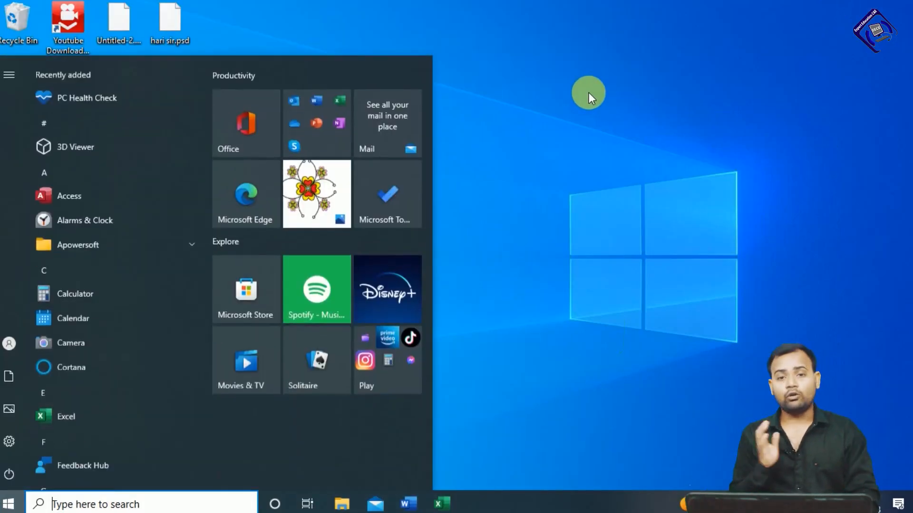
text(excel)
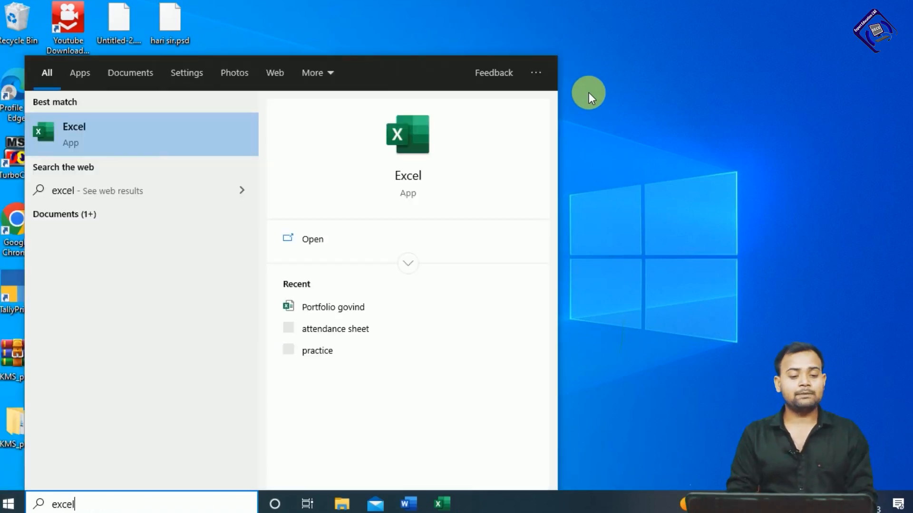
key(Return)
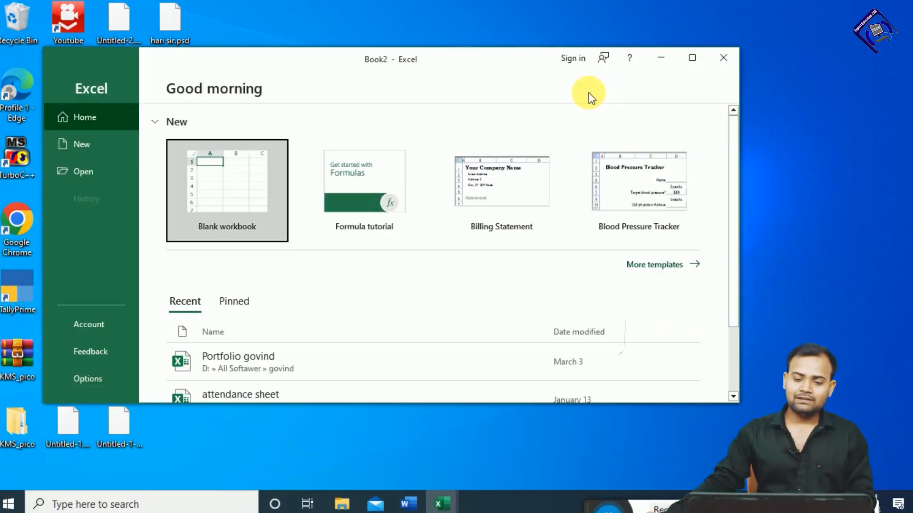
click(693, 58)
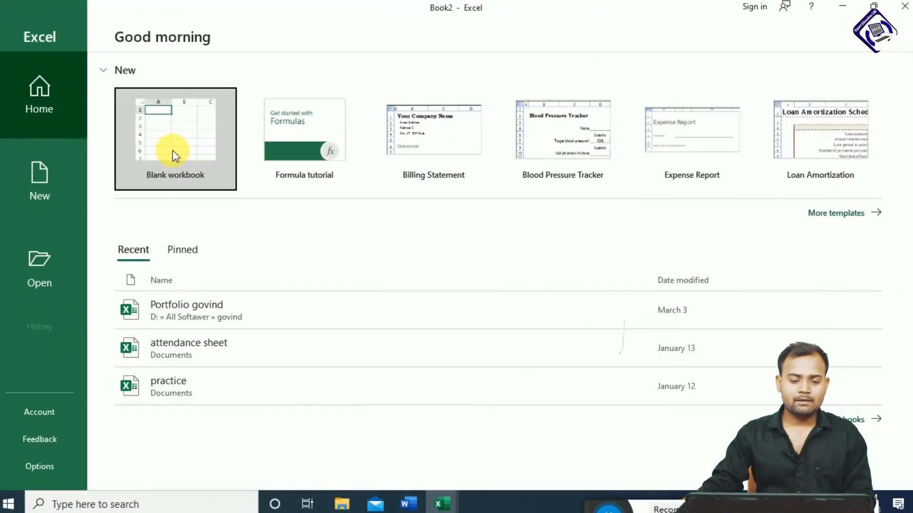
click(173, 150)
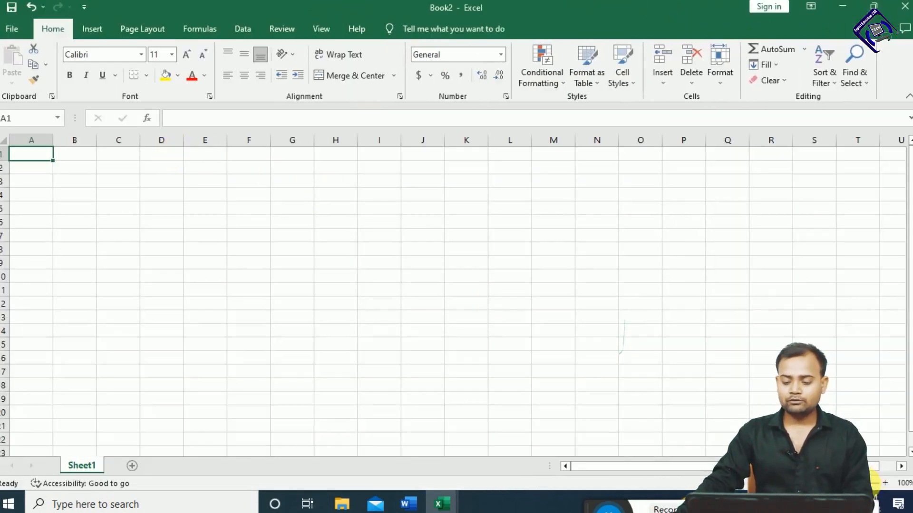
click(864, 483)
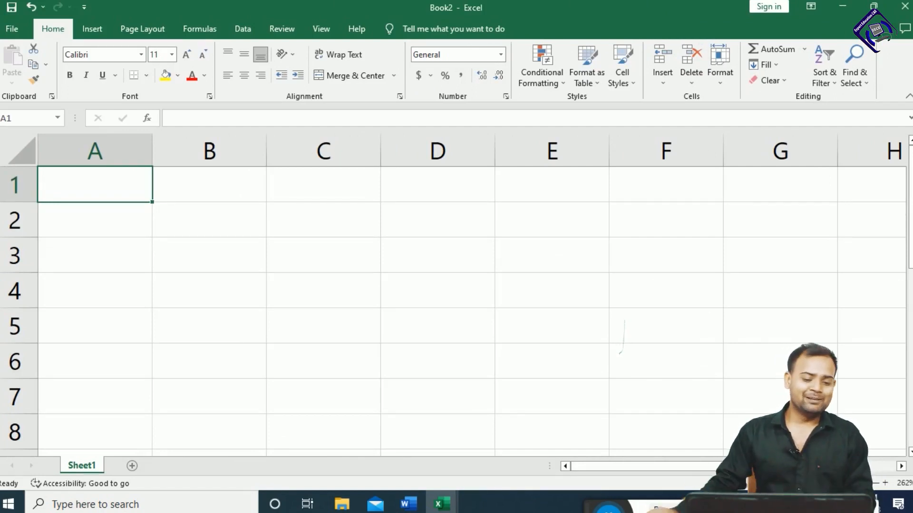
Check the beginning of the formulas list in the Word document and return to the Excel workbook
click(409, 503)
drag(909, 212, 899, 138)
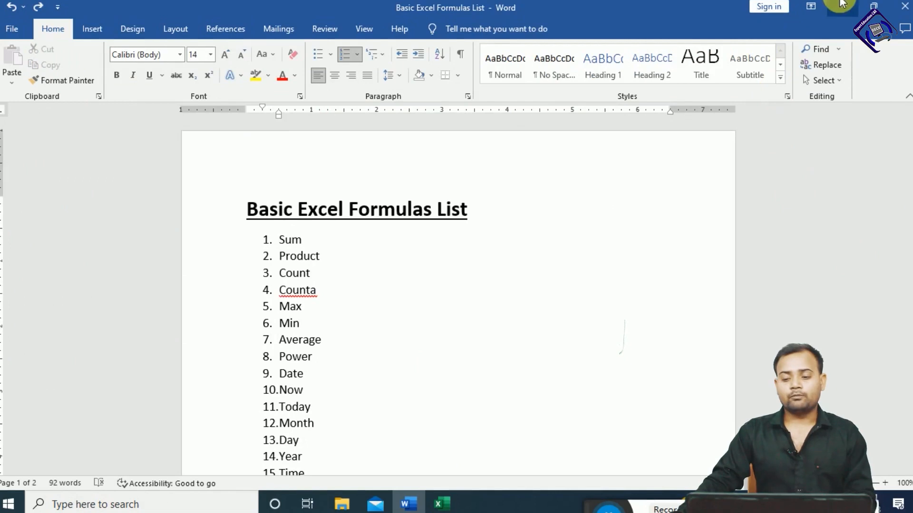
click(842, 6)
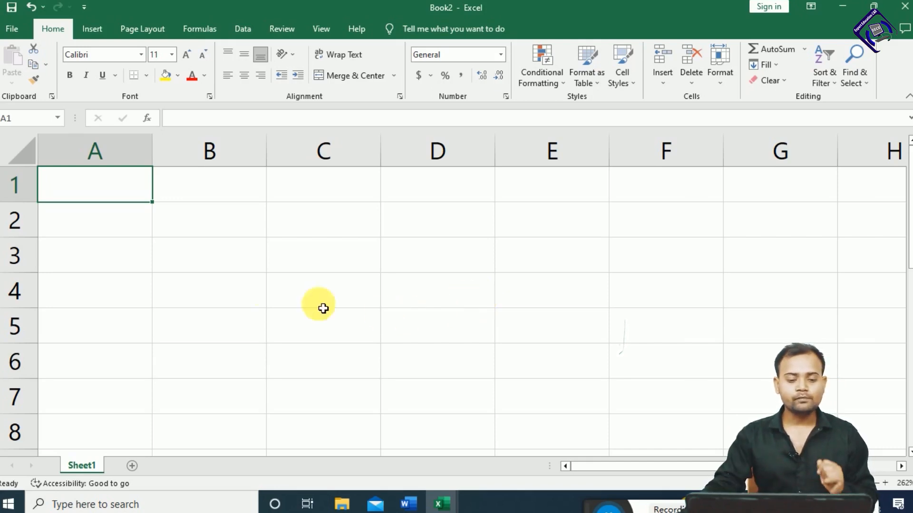
click(219, 230)
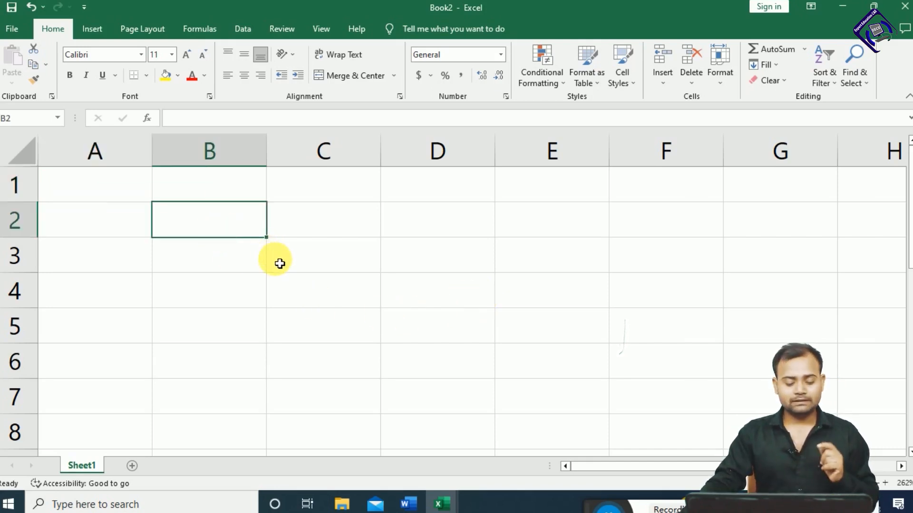
text(=sum)
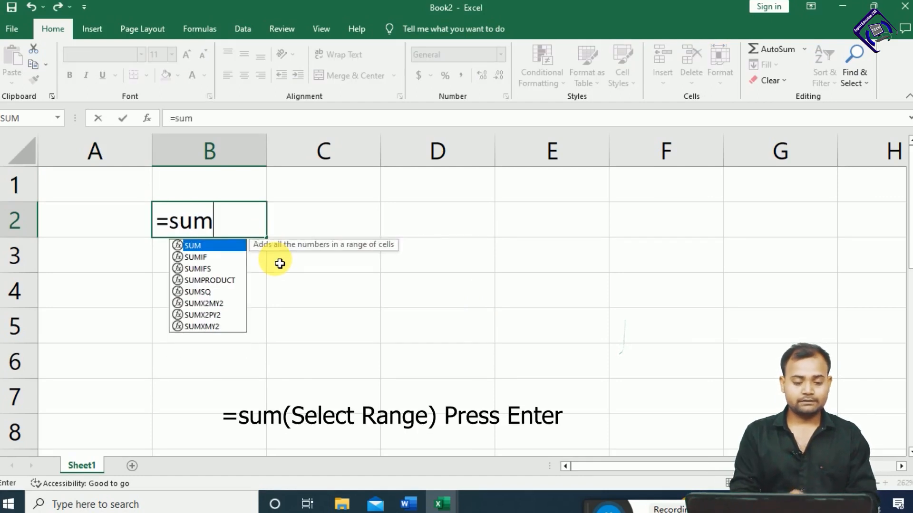
key(Tab)
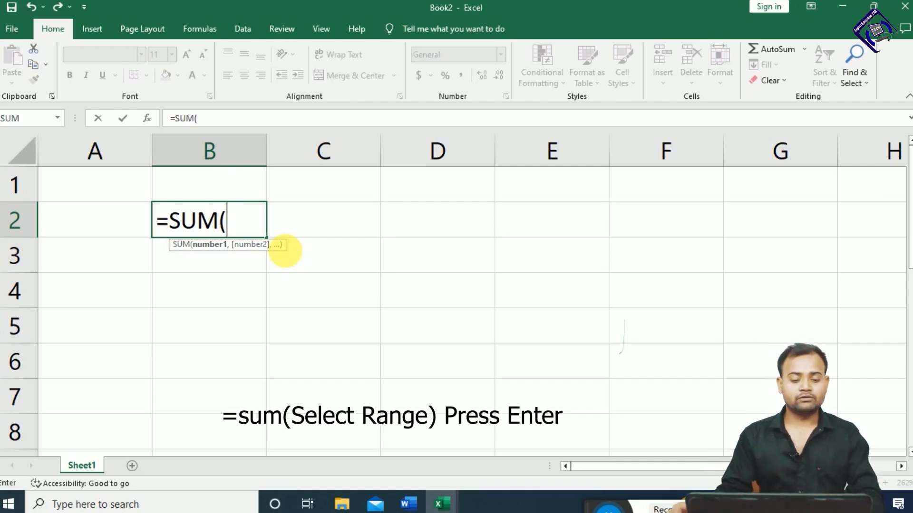
key(Escape)
Enter the numbers 15, 85, 68 and 85 in cells A2 to D2
click(124, 225)
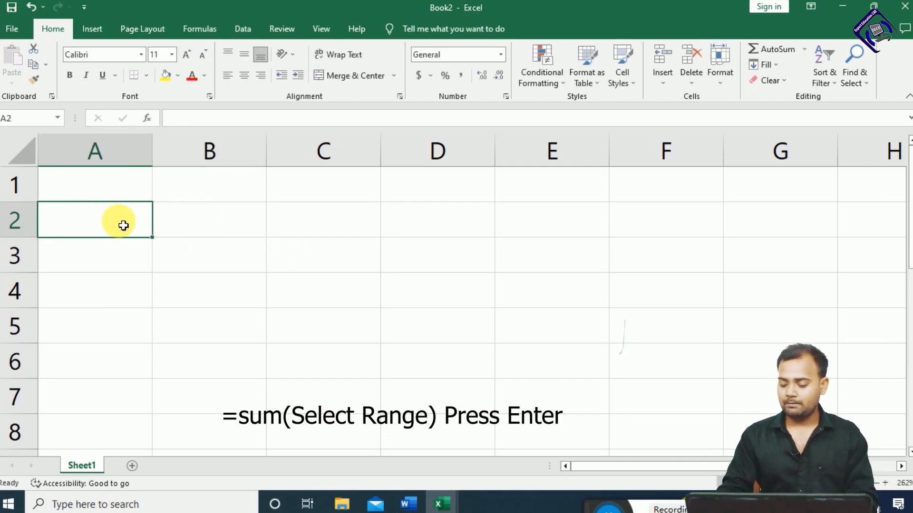
text(15)
key(Tab)
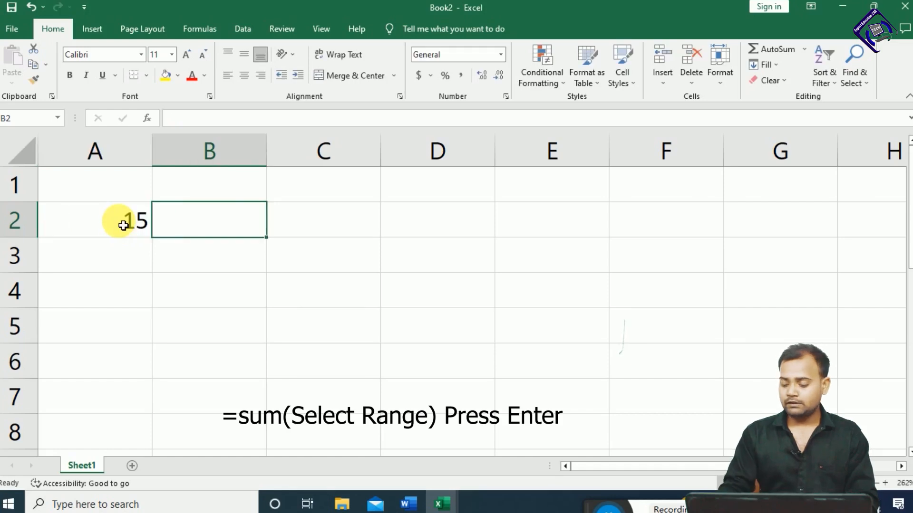
text(85)
key(Tab)
text(6)
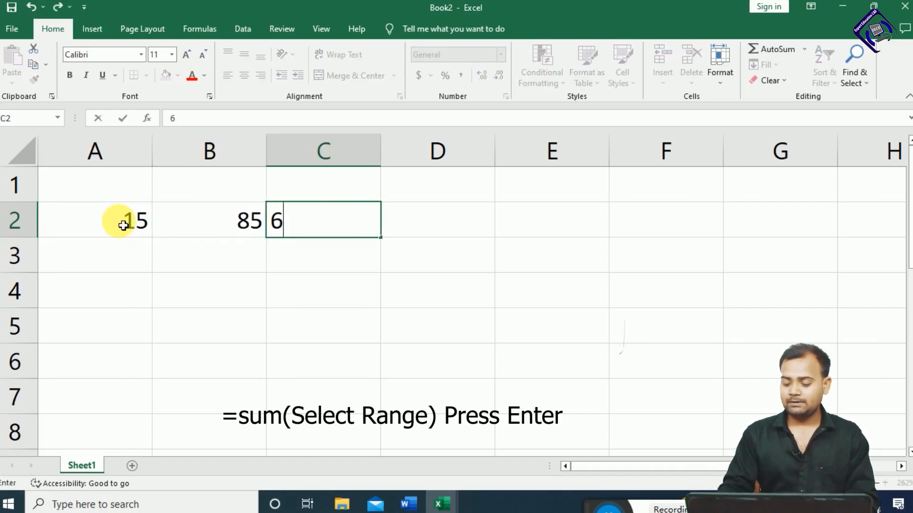
text(8)
key(Tab)
text(85)
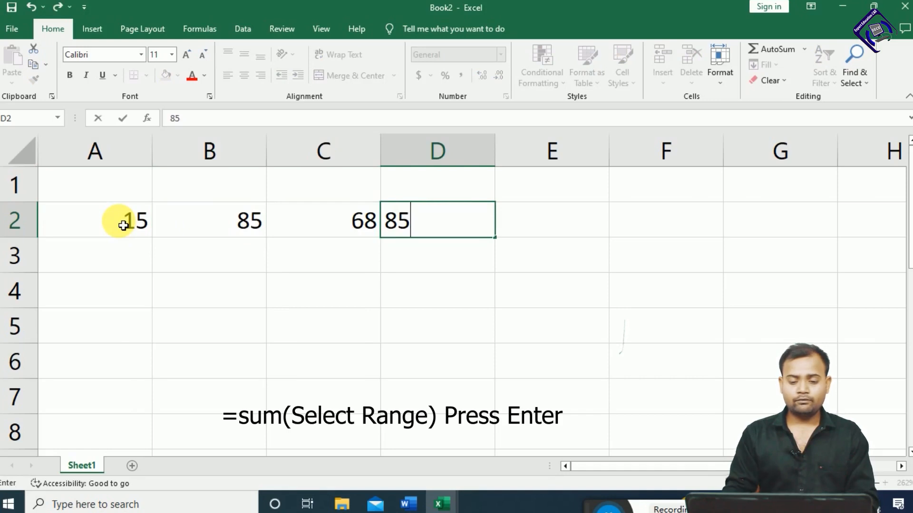
key(Tab)
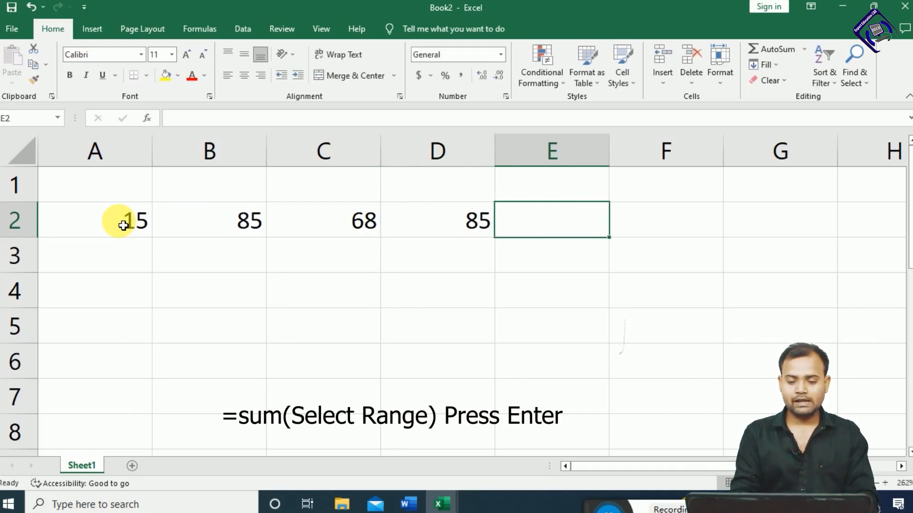
Add the four numbers in cell E2 by individual cell references with the formula =sum(A2,B2,C2,D2,)
text(=sum)
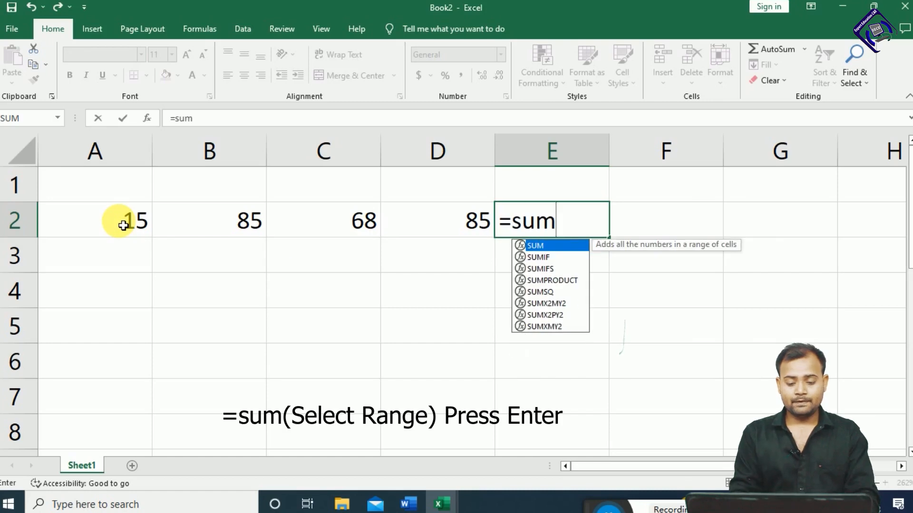
text(()
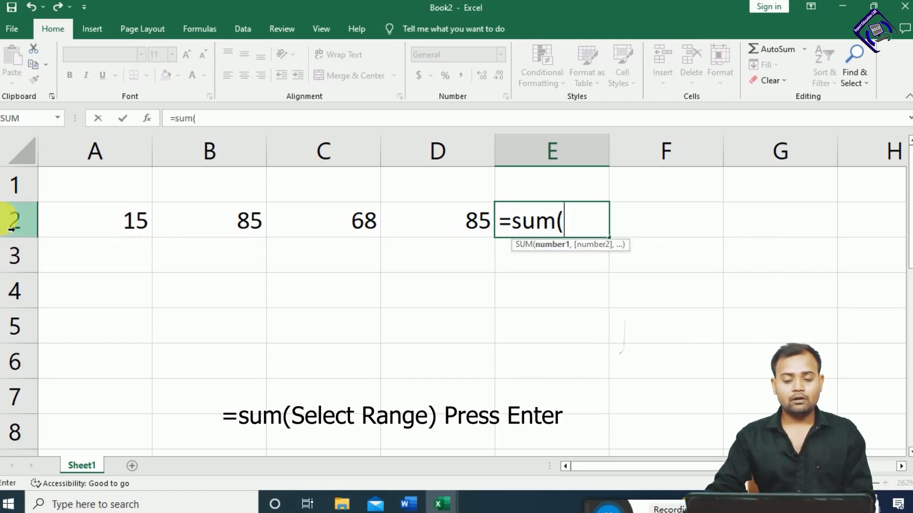
click(97, 222)
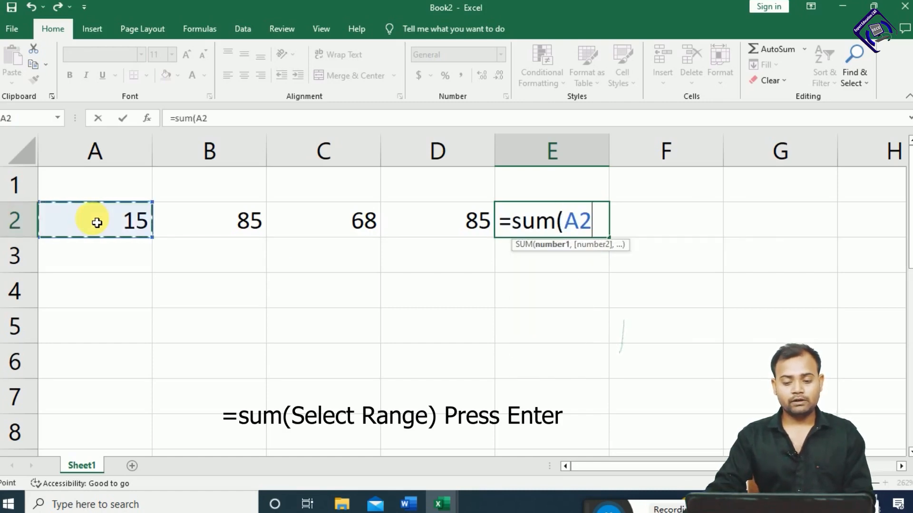
text(,)
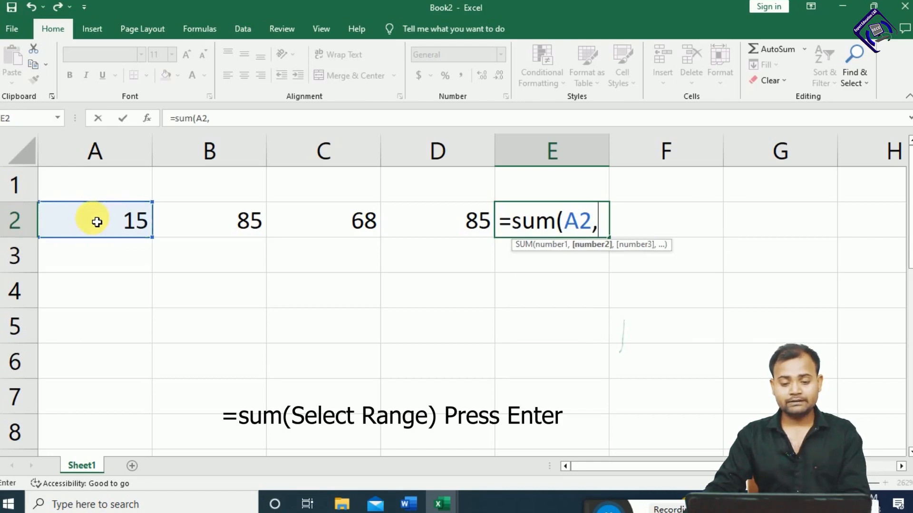
click(222, 223)
text(,)
click(345, 226)
text(,)
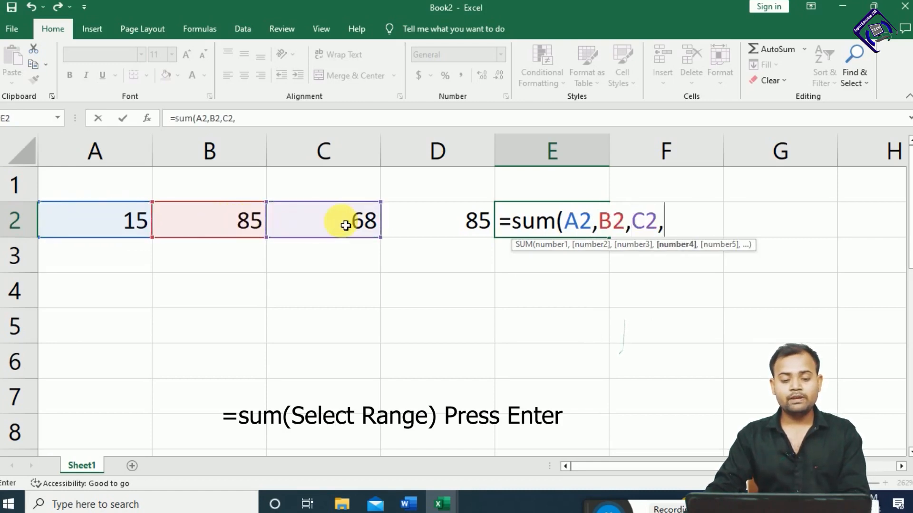
click(432, 226)
text(,))
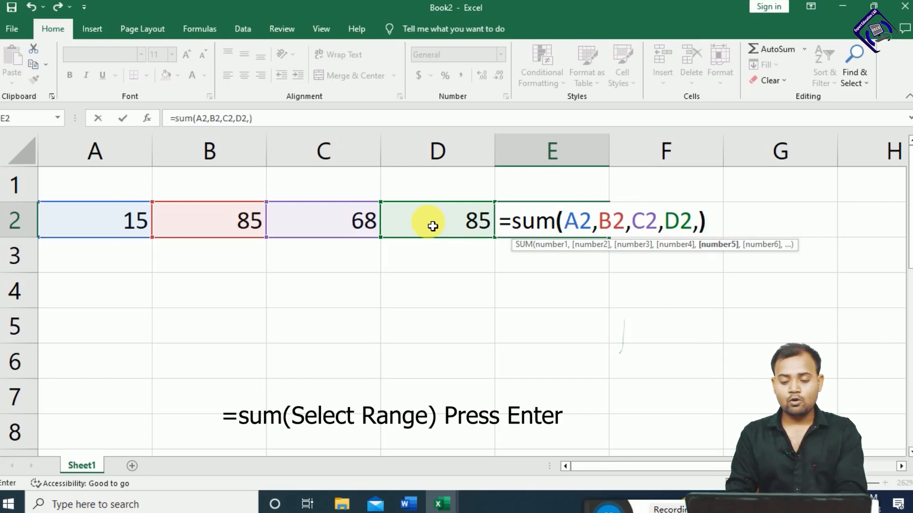
key(Return)
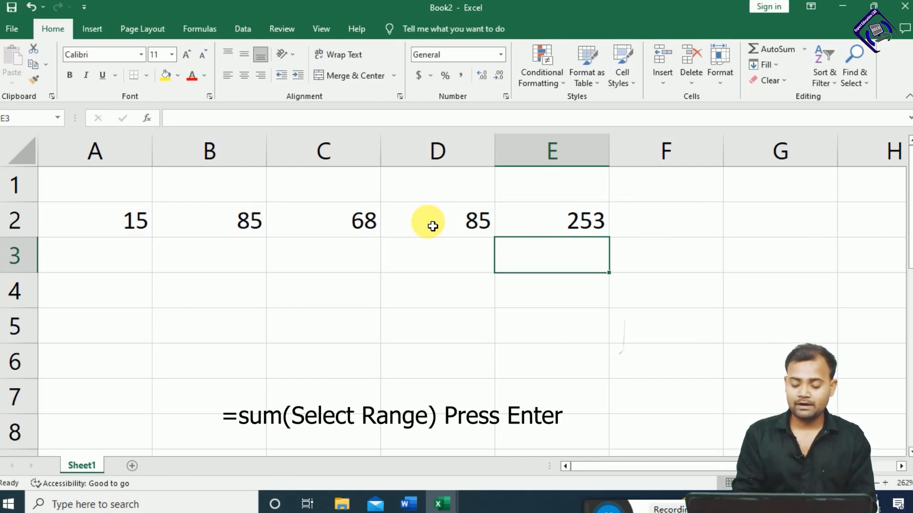
Add the same four numbers as a range in cell E3 with the formula =sum(A2:D2)
text(=)
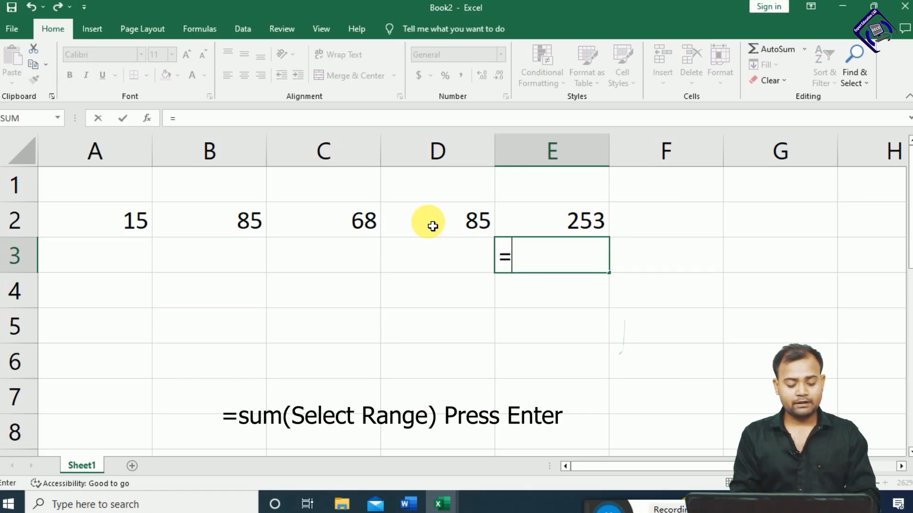
text(sum()
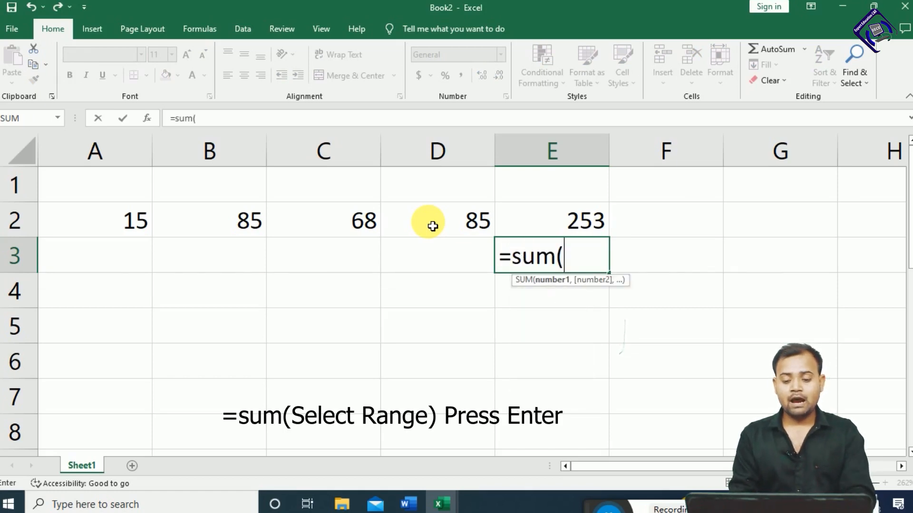
drag(130, 232, 436, 218)
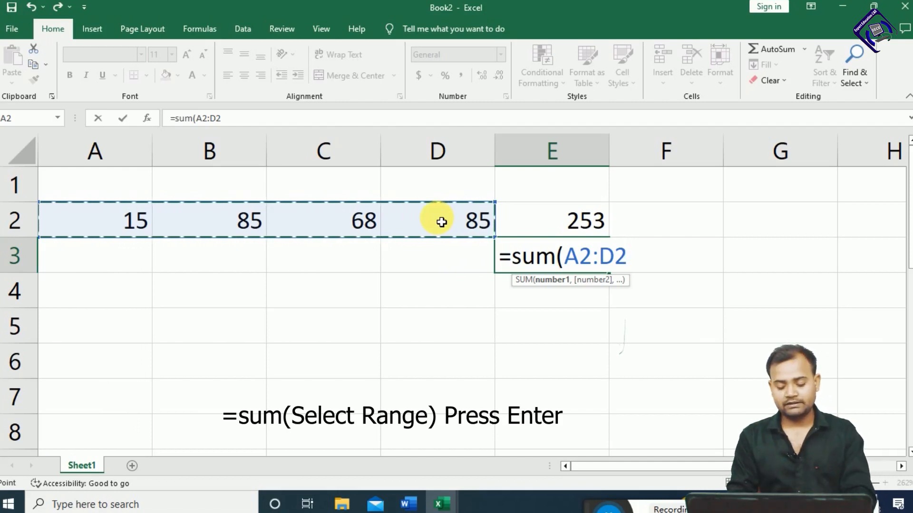
text())
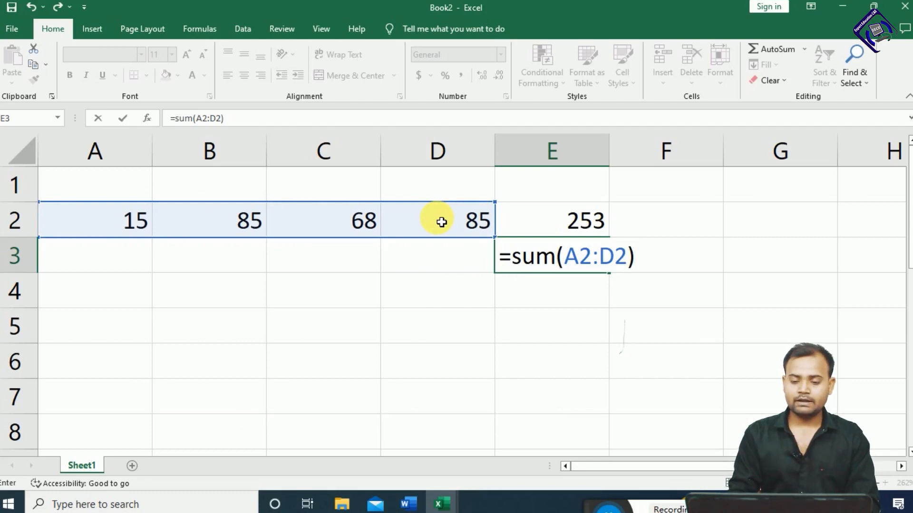
key(Return)
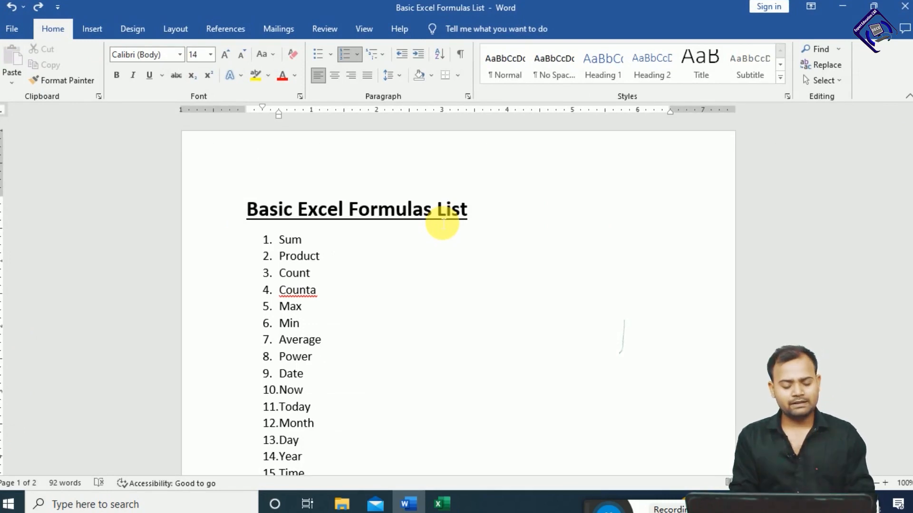
Switch back to the Excel workbook and enter the headings QTY, RATE and TOTAL in cells B4 to D4
key(alt+Tab)
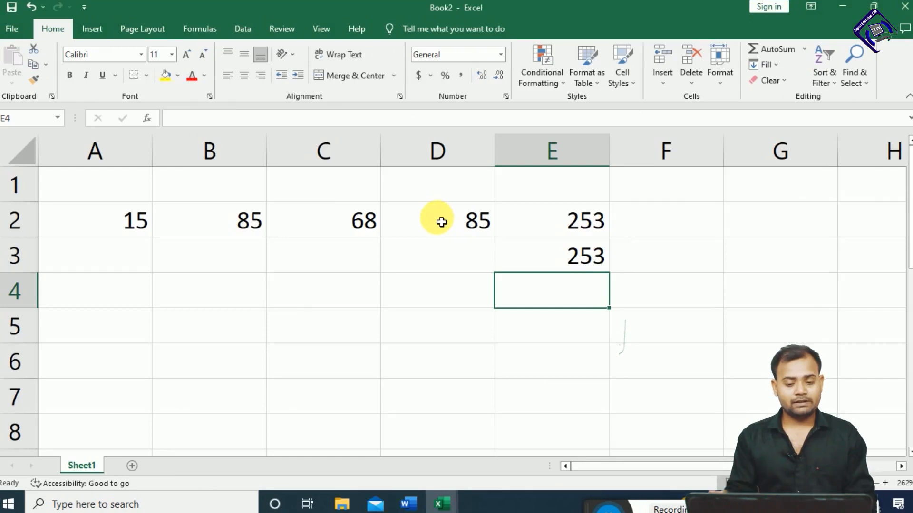
click(203, 303)
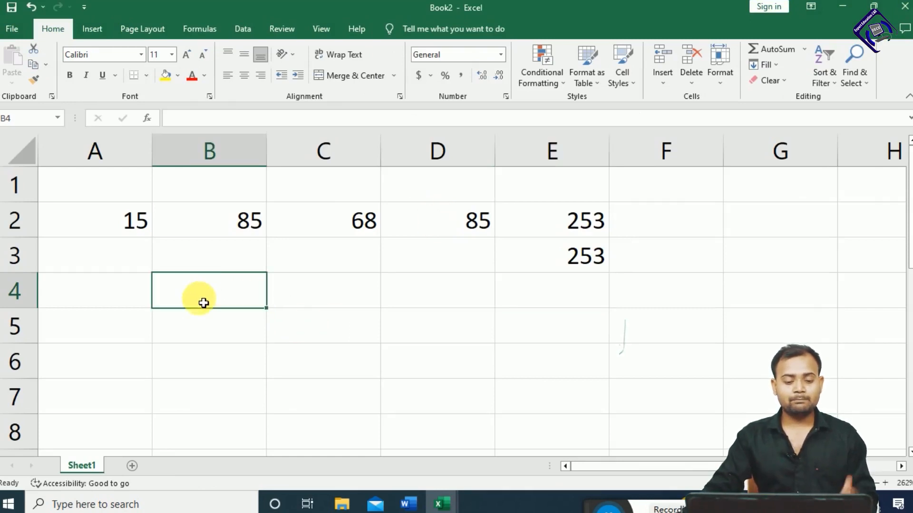
text(QTY)
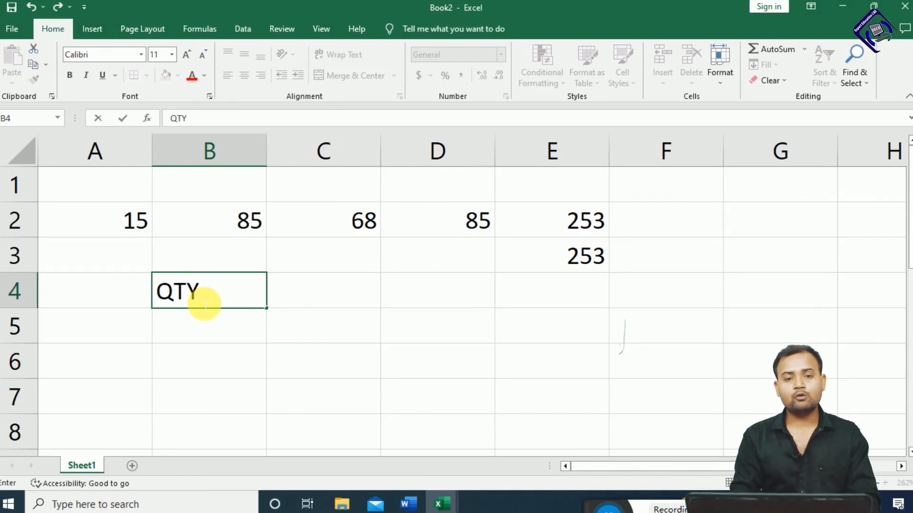
key(Return)
key(Right)
key(Up)
text(RATE)
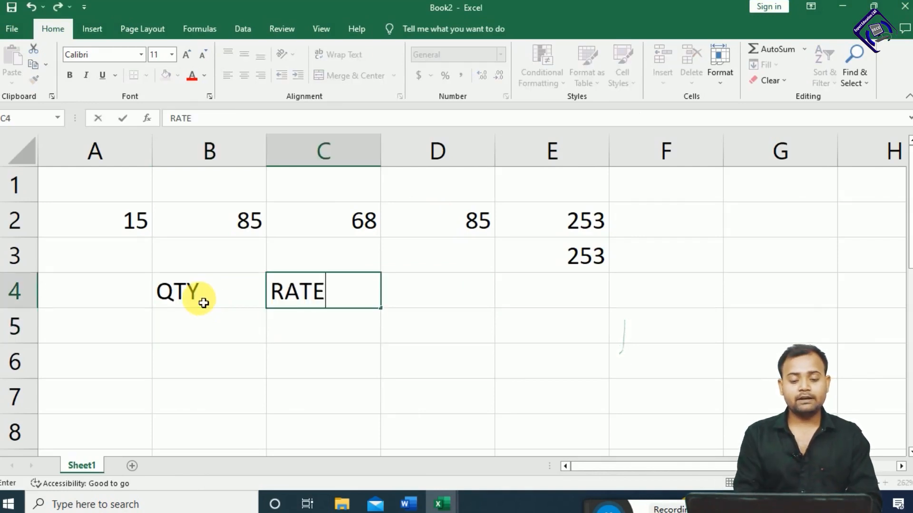
key(Tab)
text(TOTAL)
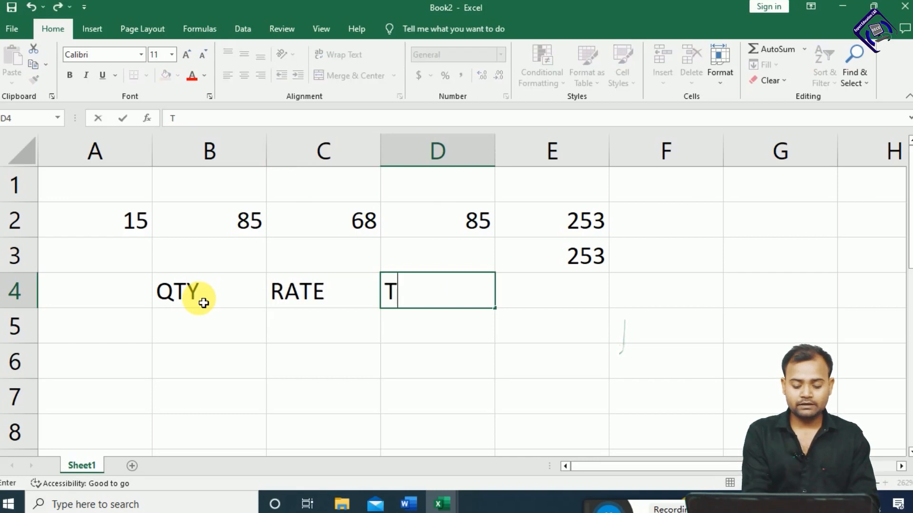
key(Return)
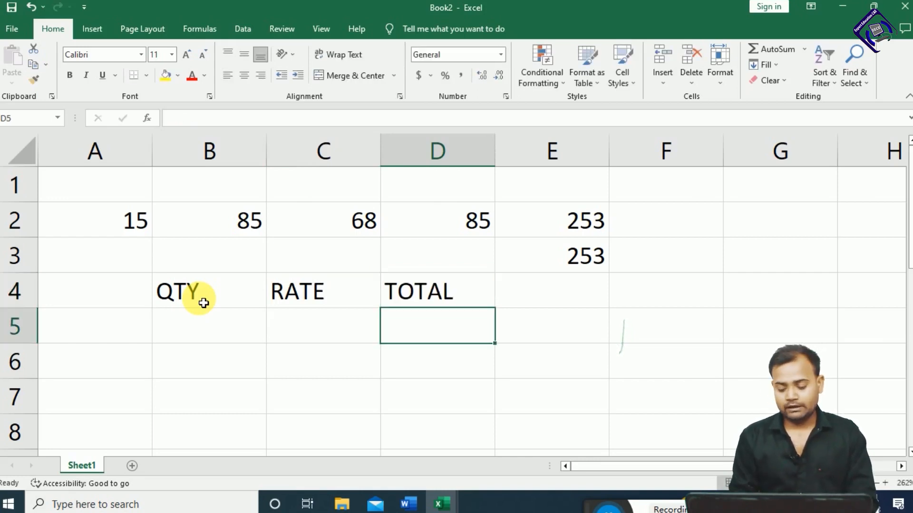
Enter the quantity 5 in cell B5 and the rate 500 in cell C5
key(Left)
key(Left)
text(5)
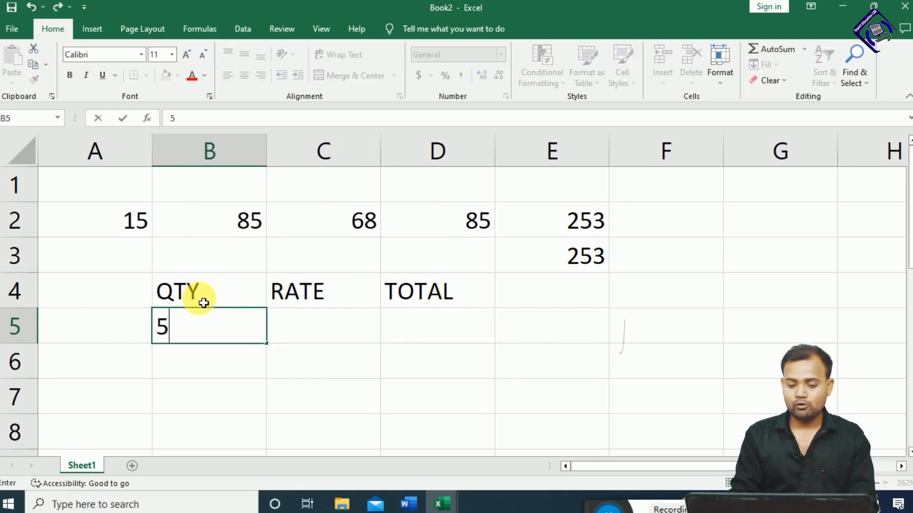
key(Tab)
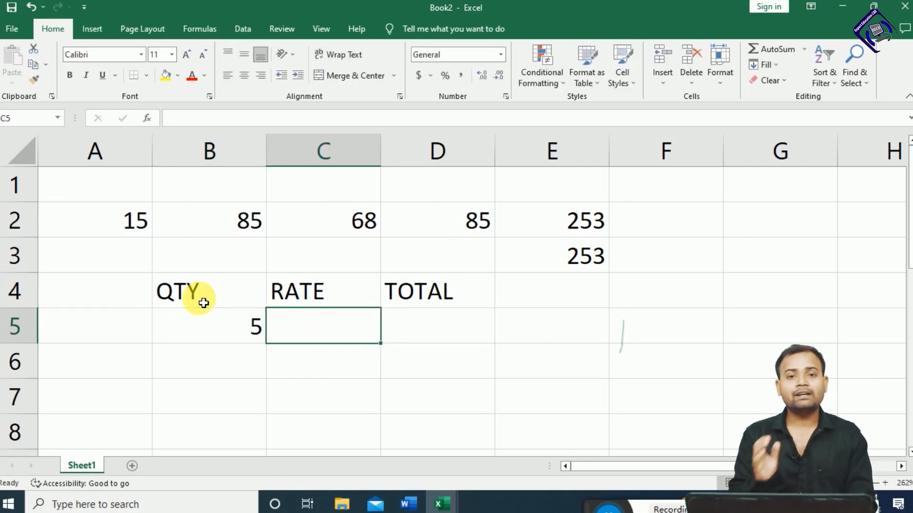
text(500)
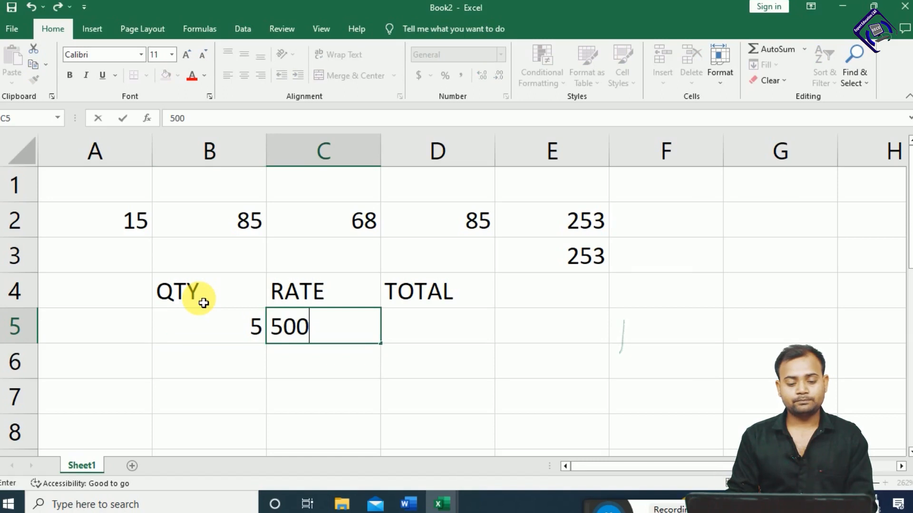
key(Tab)
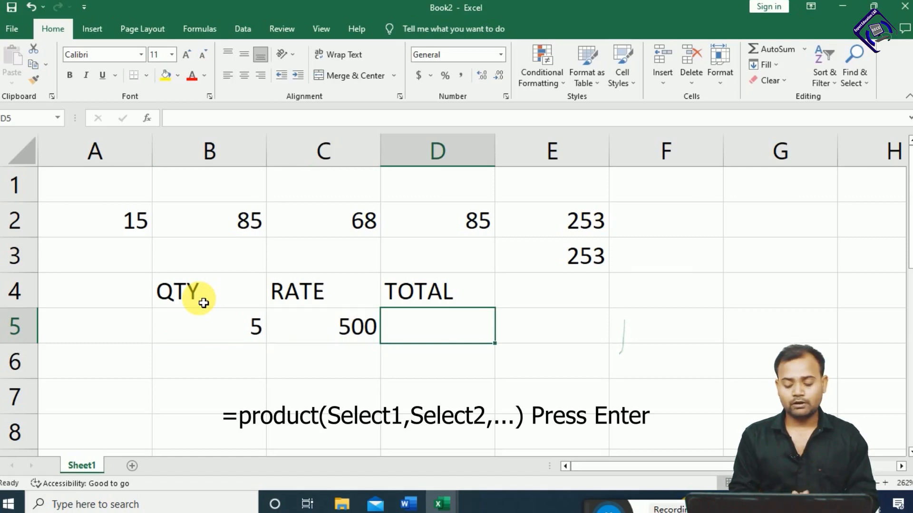
Multiply the quantity by the rate in cell D5 with the formula =PRODUCT(B5,C5)
text(=pro)
key(Down)
key(Tab)
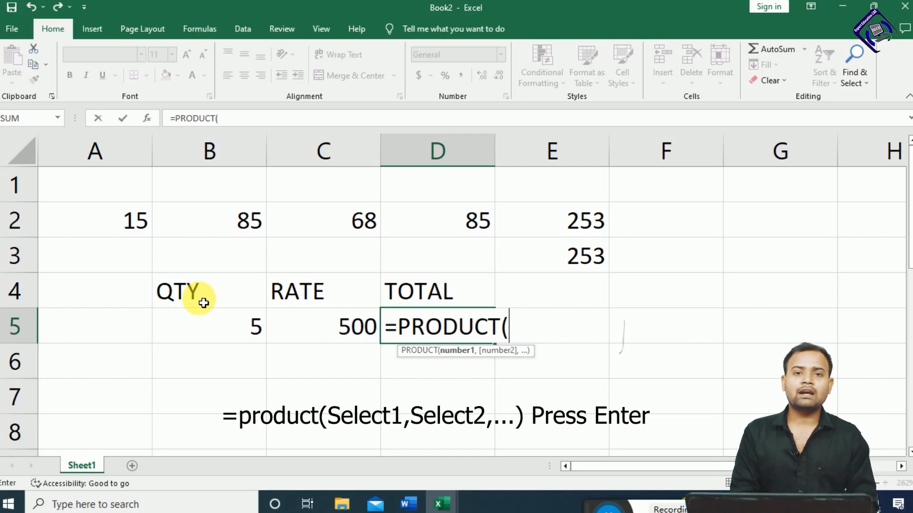
click(233, 332)
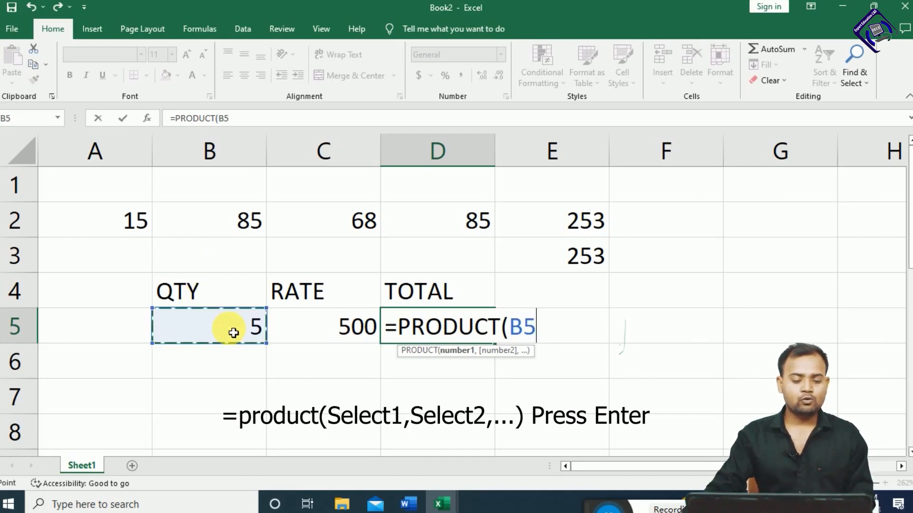
text(,)
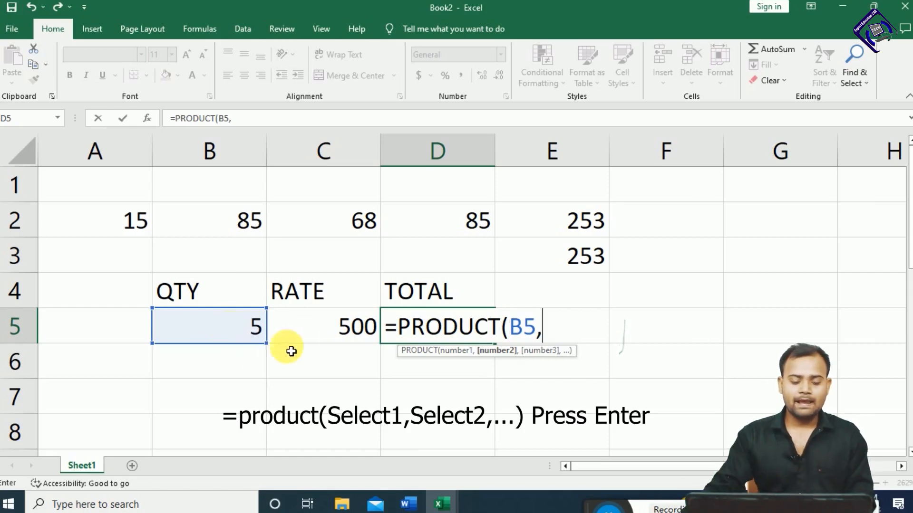
click(310, 331)
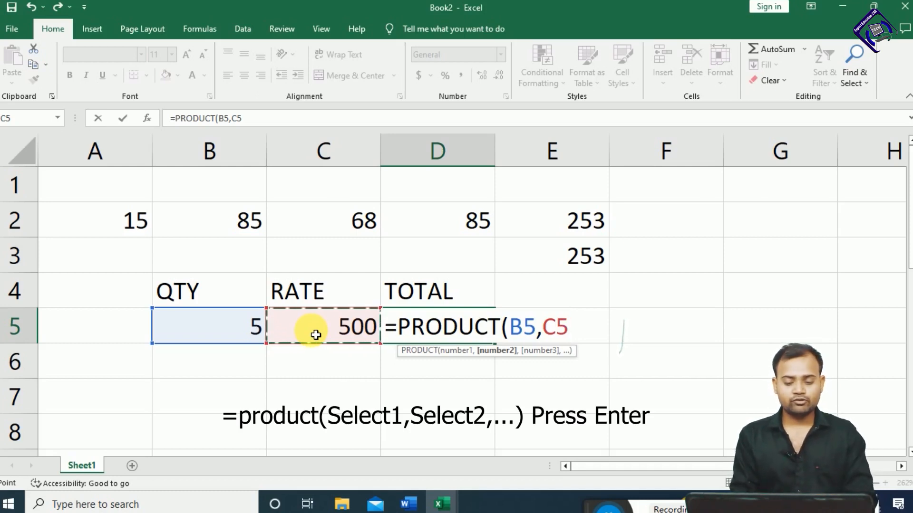
text())
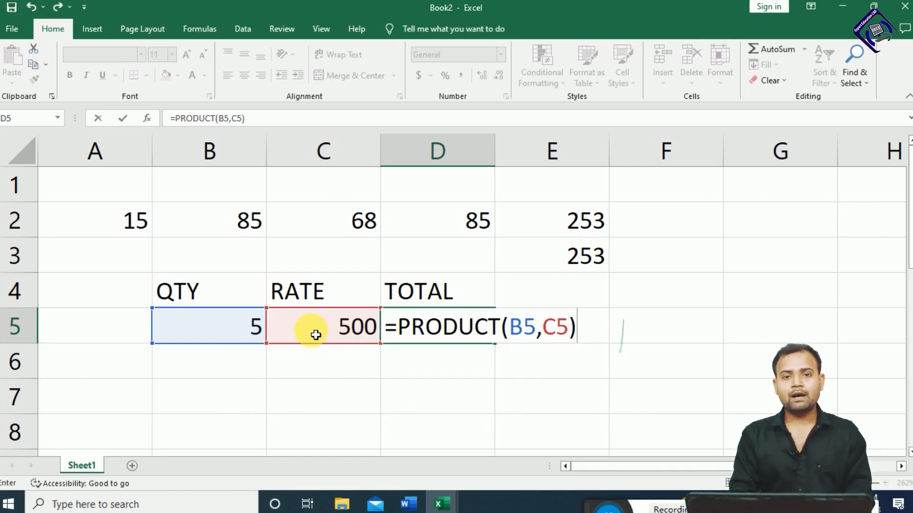
key(Return)
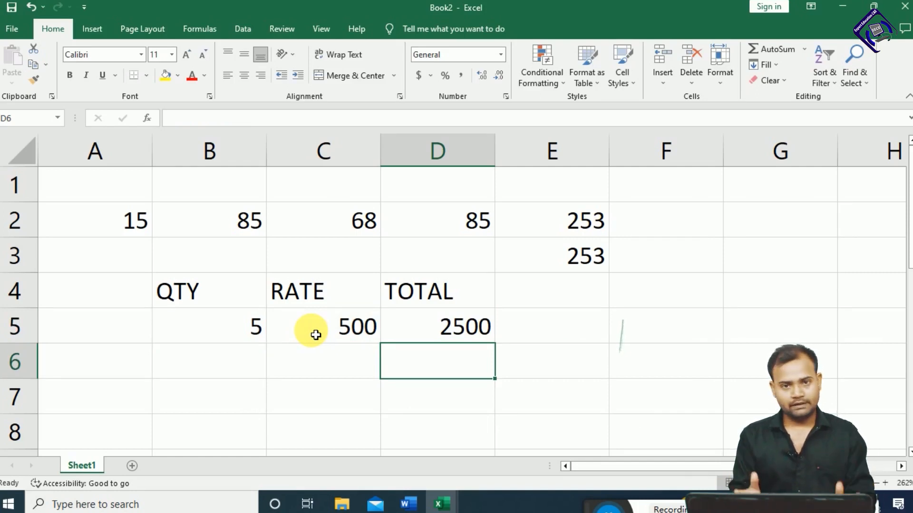
Check the formulas list in the Word document for the next function and return to cell E4 of the Excel workbook
key(alt+Tab)
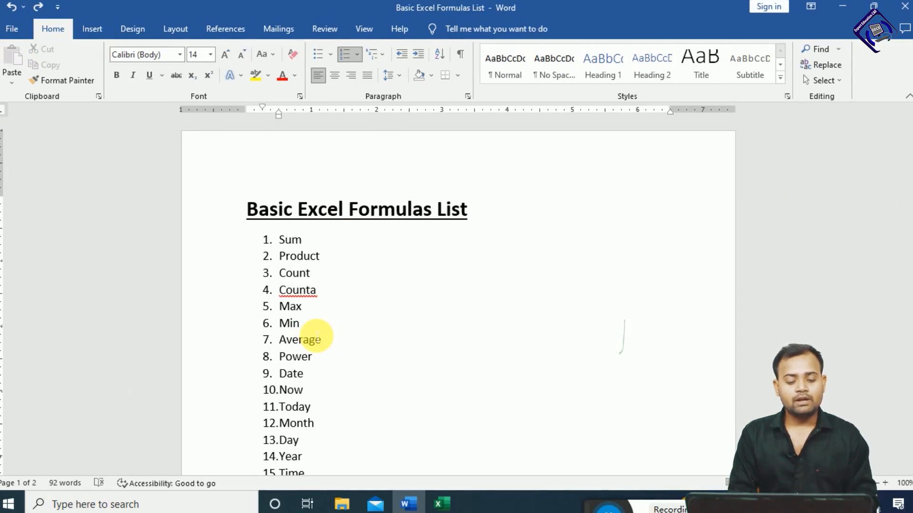
key(alt+Tab)
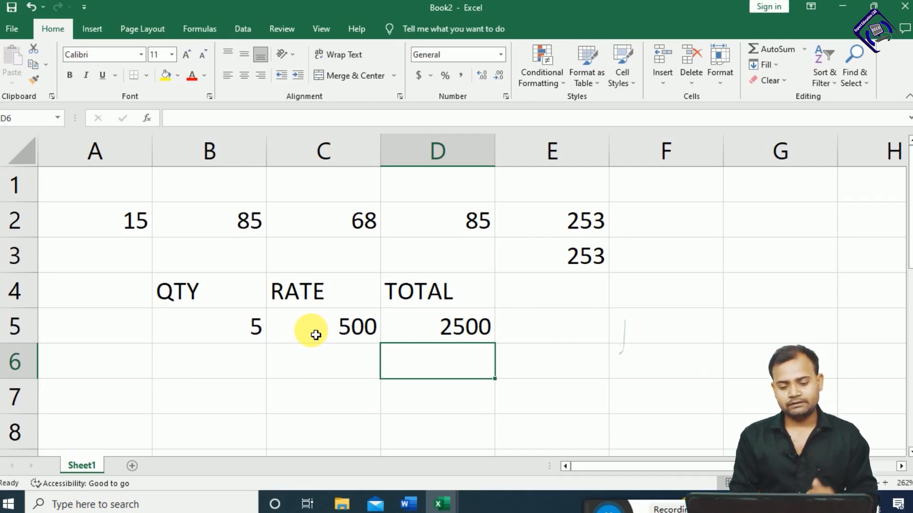
key(Up)
key(Up)
key(Left)
key(Left)
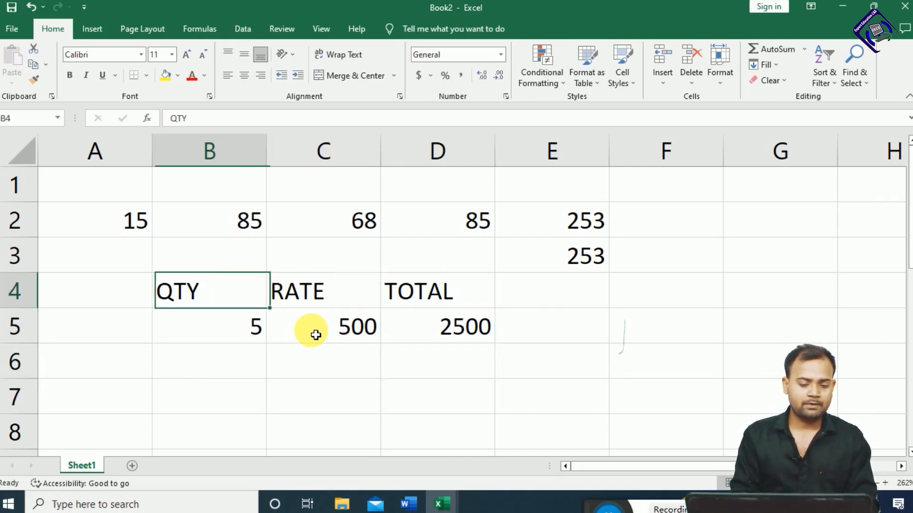
key(Right)
key(Right)
key(Right)
key(Right)
key(Left)
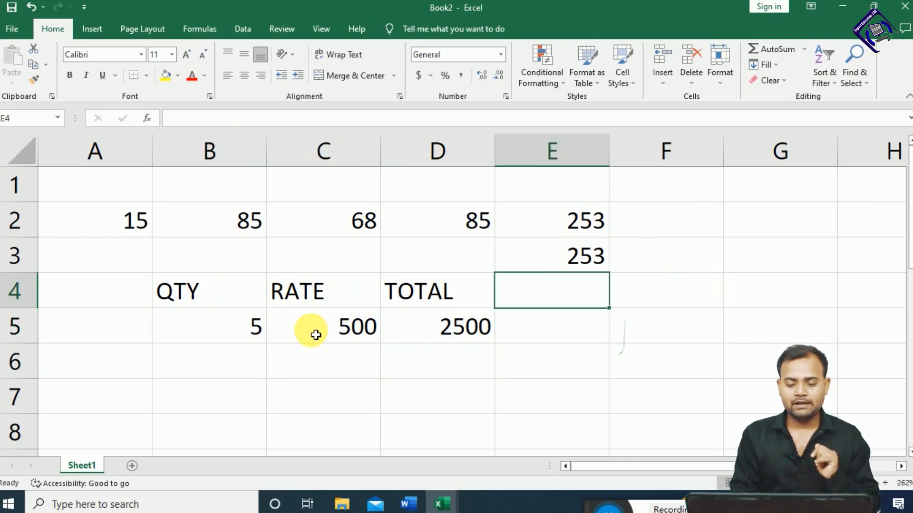
Try counting the text headings in cell E4 with the formula =COUNT(B4:D4), and clear the cell again
text(=c)
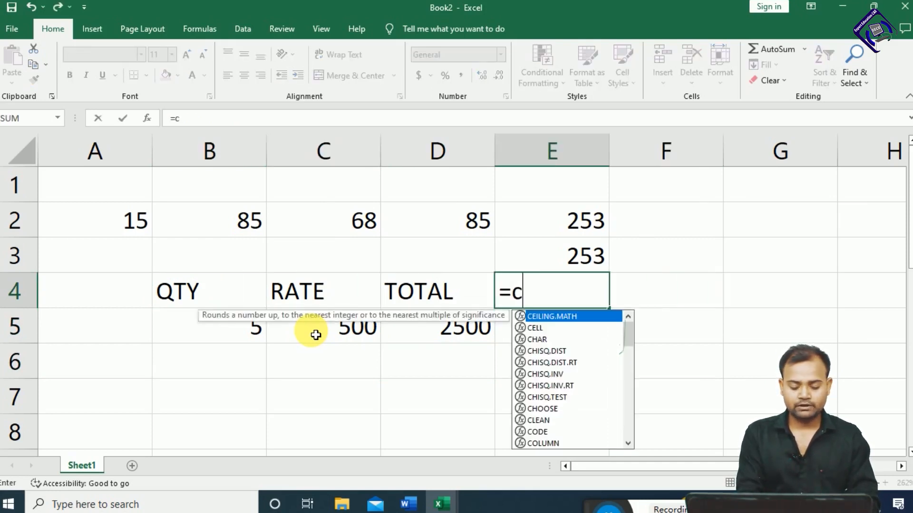
text(ount)
key(Tab)
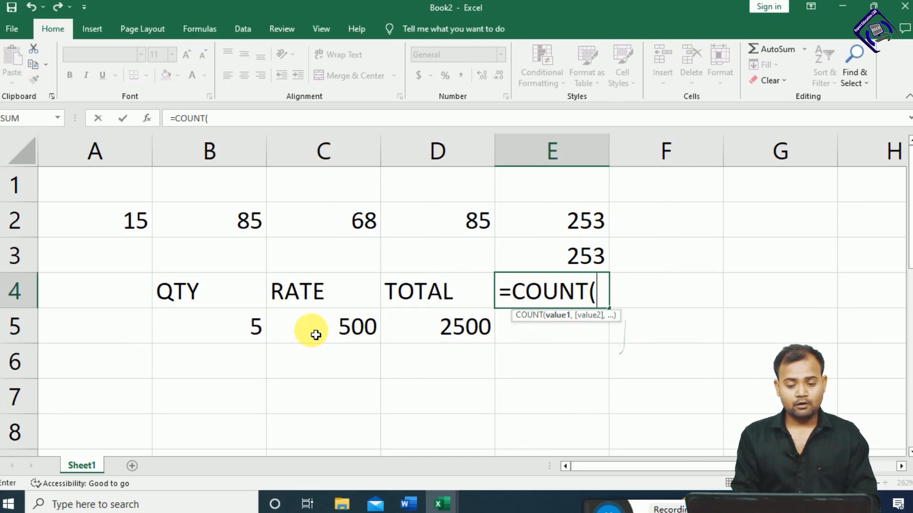
key(Left)
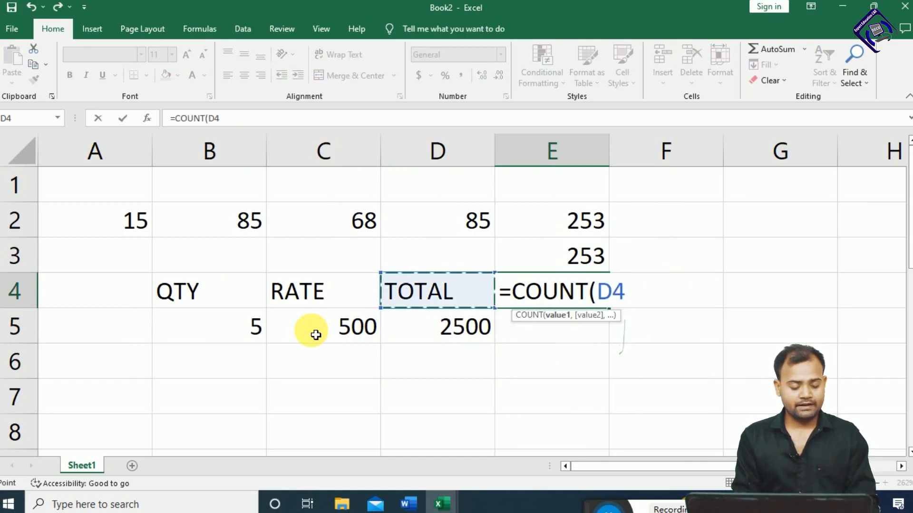
key(shift+Left)
key(shift+Left)
text())
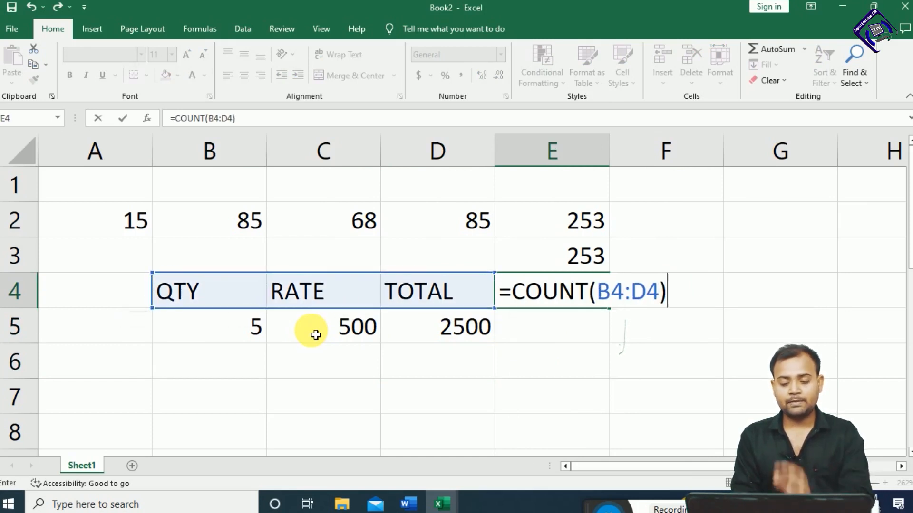
key(Return)
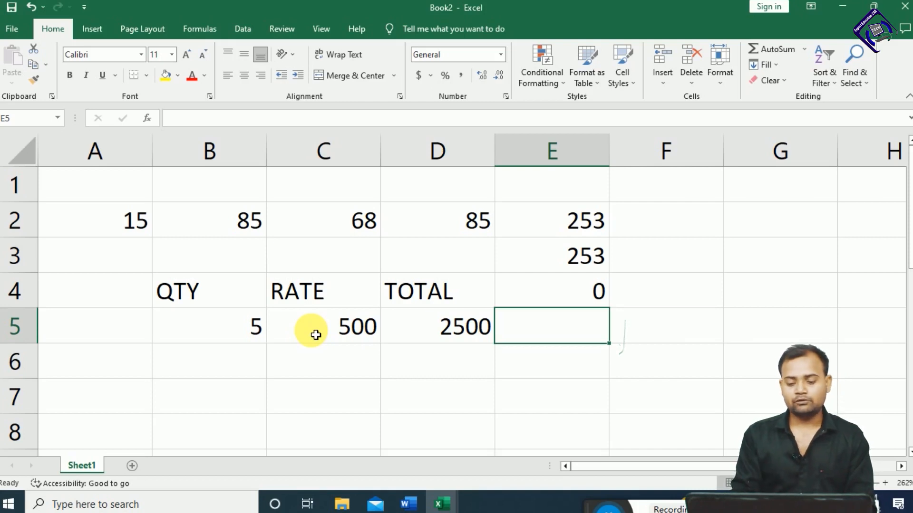
key(Up)
key(Delete)
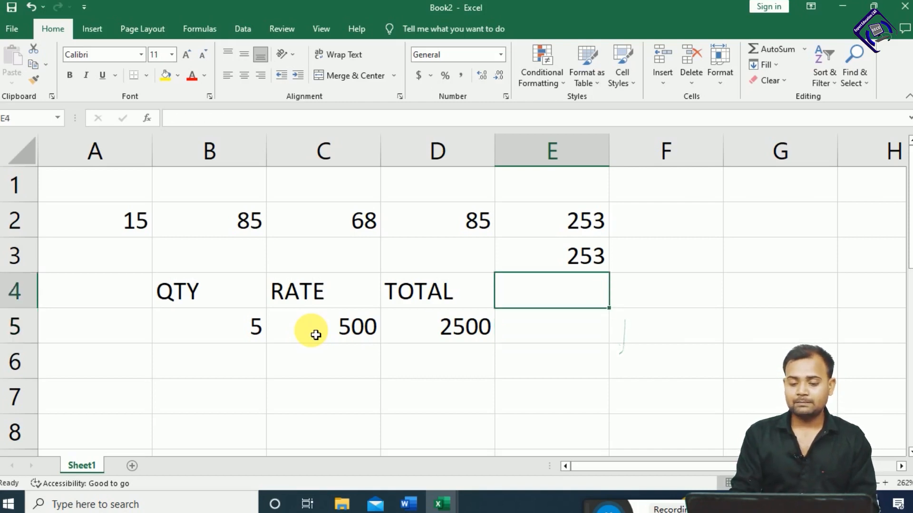
Count the four numbers of row 2 in cell E4 with the formula =COUNT(A2:D2)
text(=)
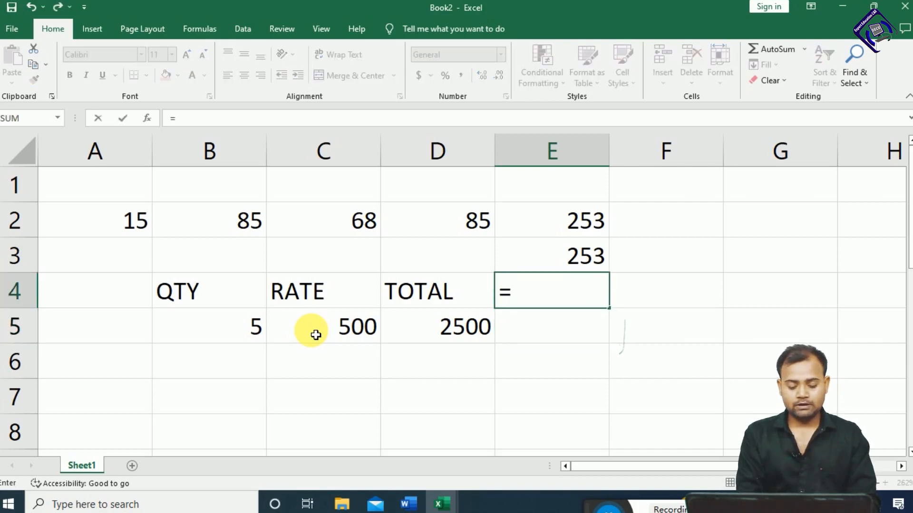
text(count)
key(Tab)
key(Up)
key(Up)
key(Left)
key(shift+Left)
key(shift+Left)
key(shift+Left)
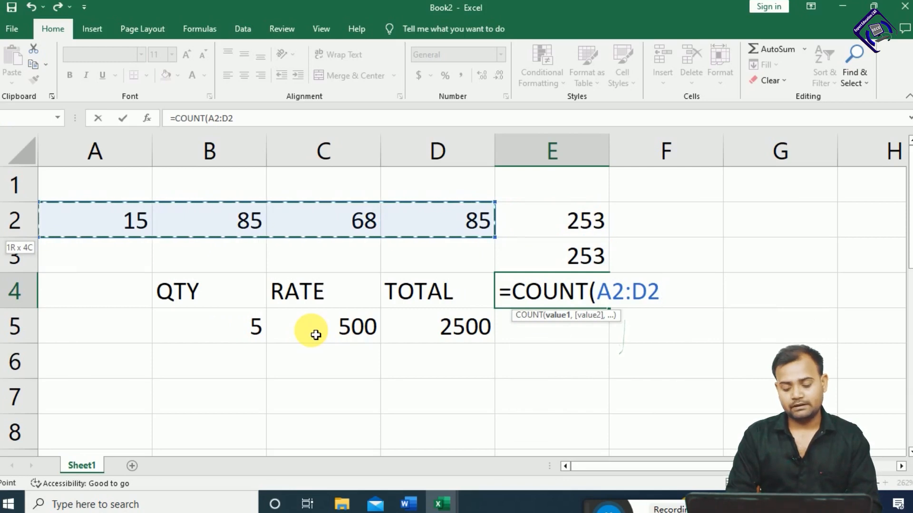
text())
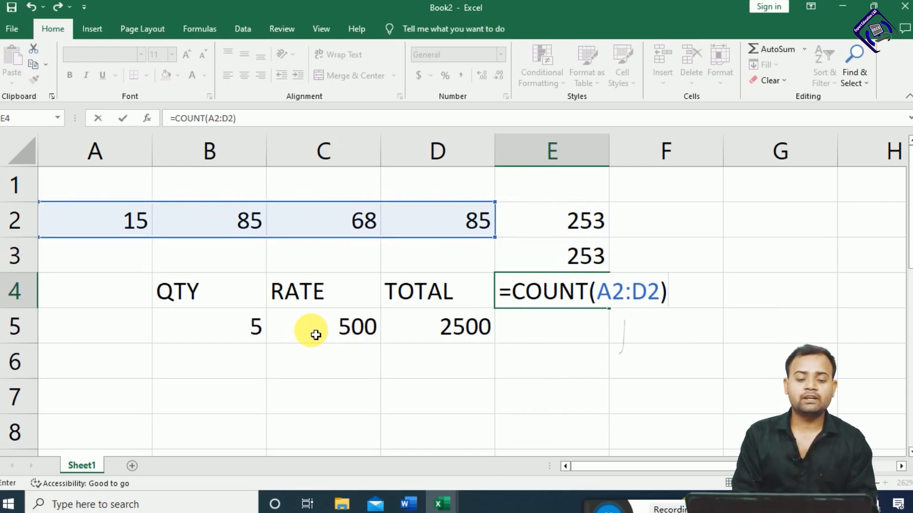
key(Return)
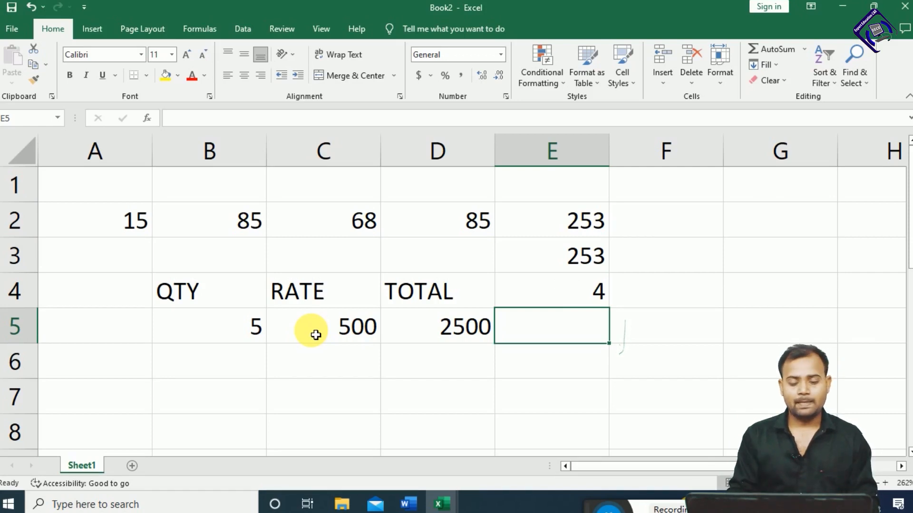
Check the formulas list in the Word document for the function after Count and return to cell E6 of the Excel workbook
key(alt+Tab)
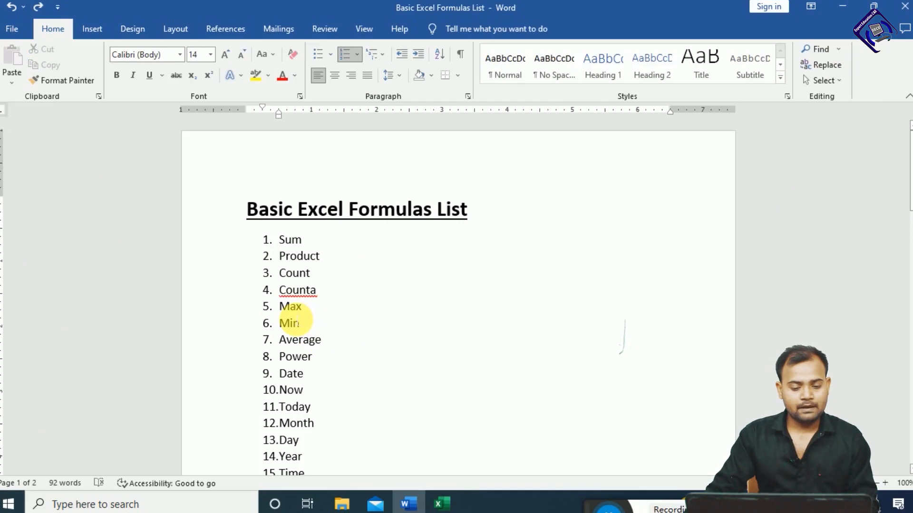
key(alt+Tab)
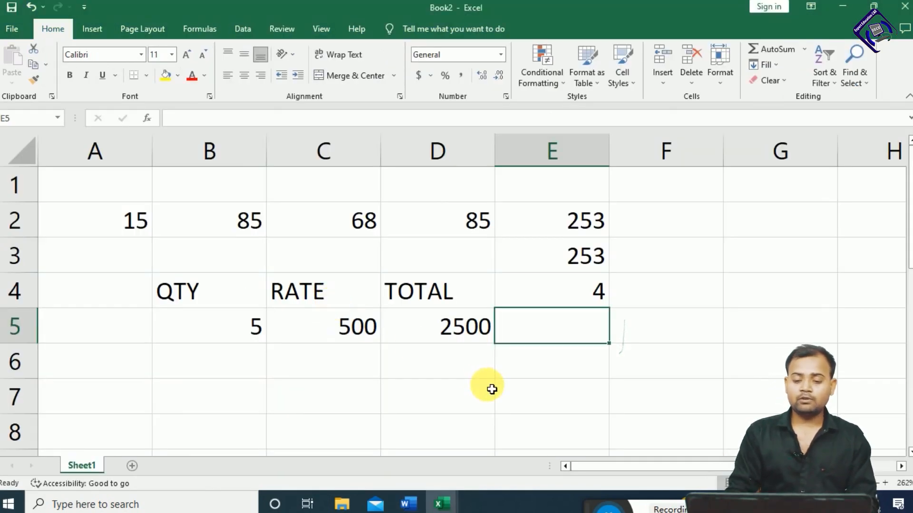
key(Down)
key(Down)
key(Up)
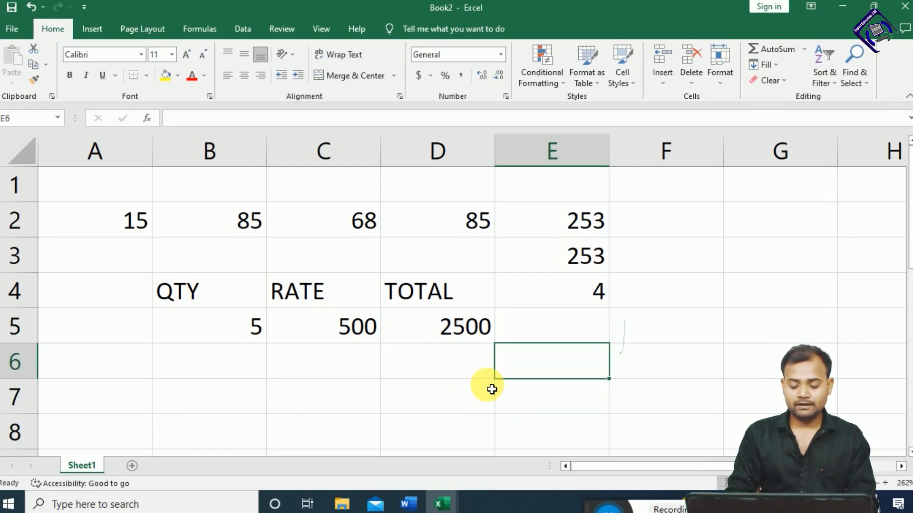
Count all non-empty cells of the range A2:E5 in cell E6 with the formula =COUNTA(A2:E5)
text(=co)
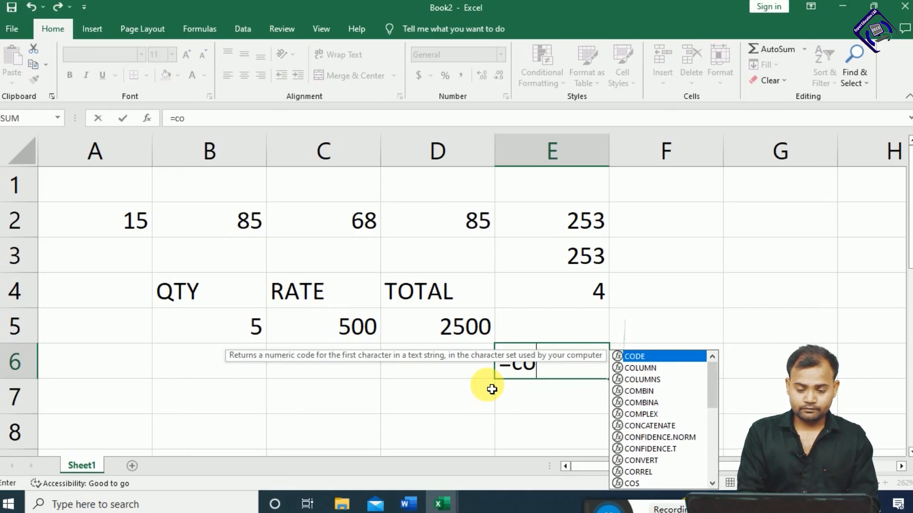
text(unt)
key(Down)
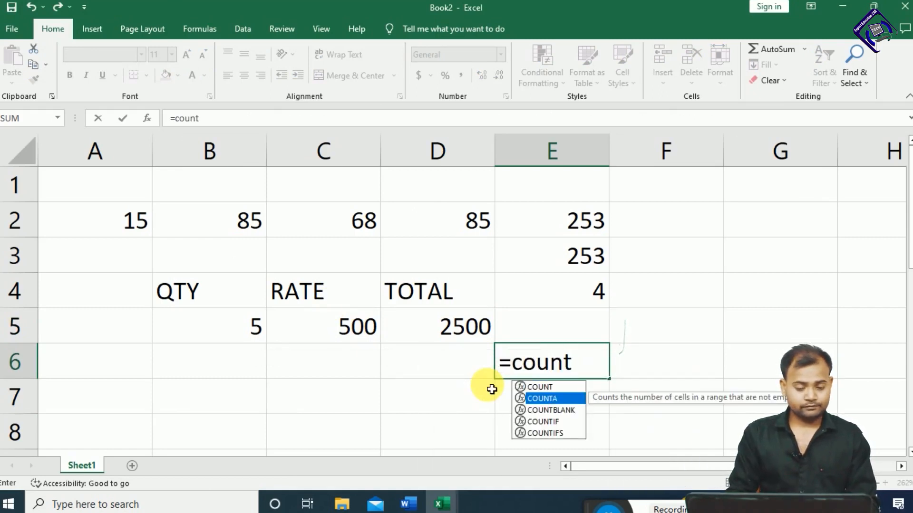
key(Tab)
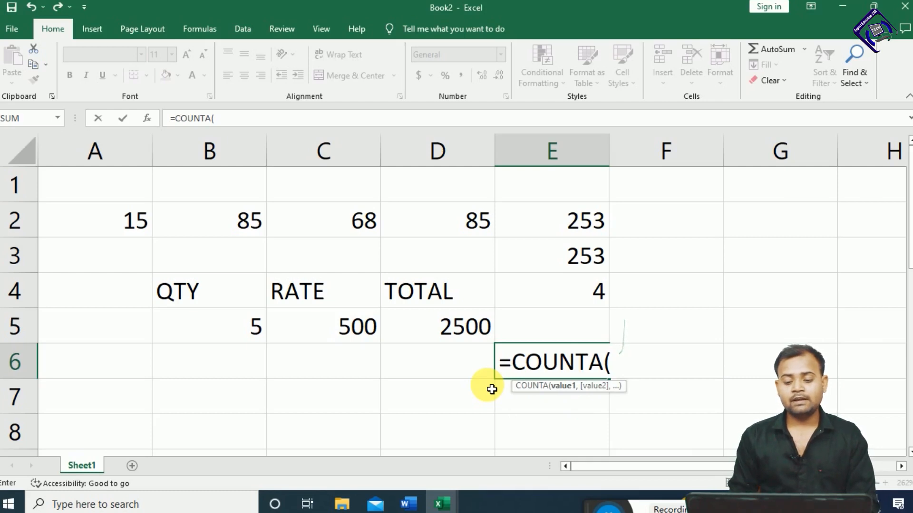
drag(92, 212, 578, 286)
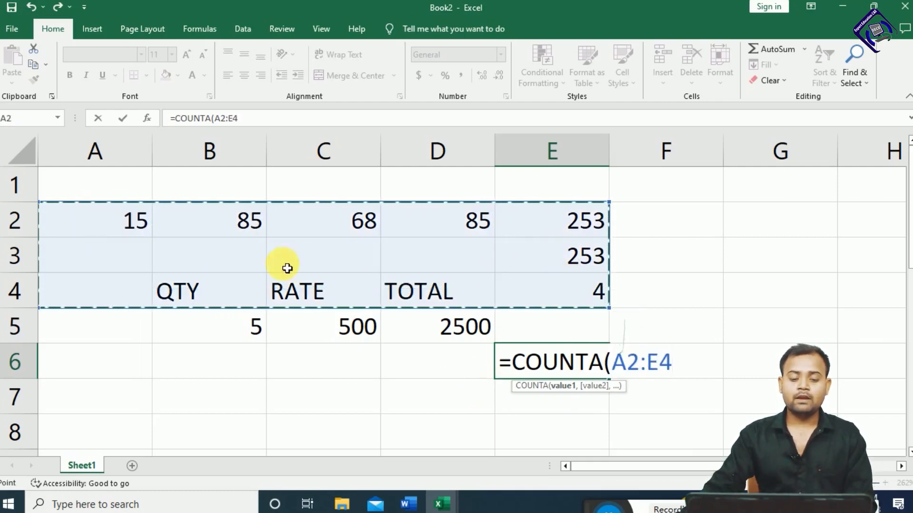
drag(108, 222, 539, 316)
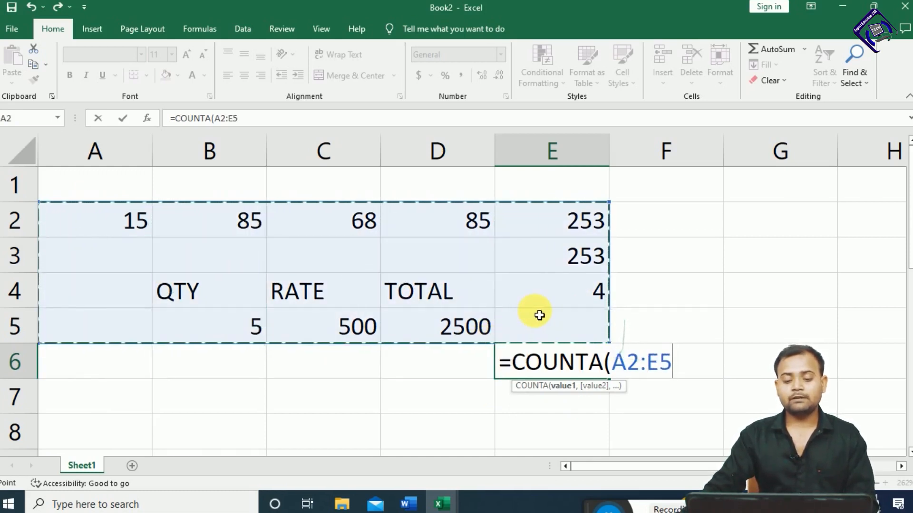
text())
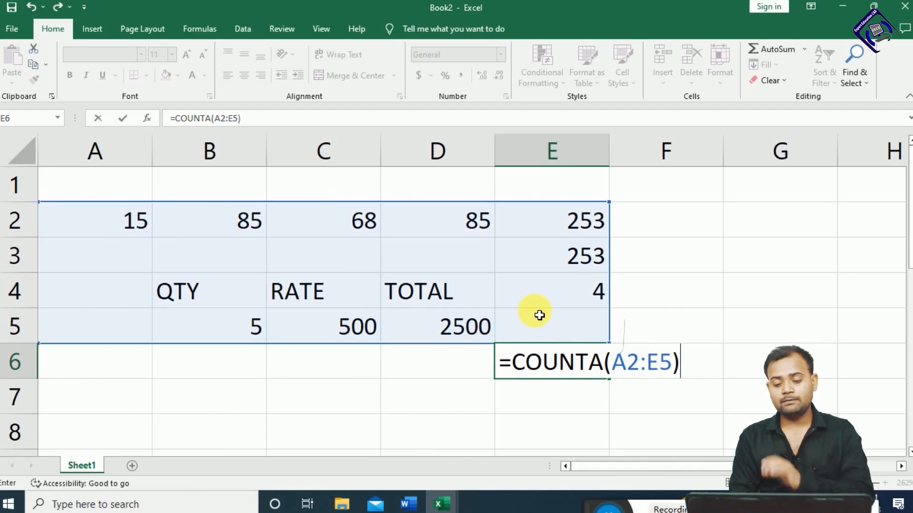
key(Return)
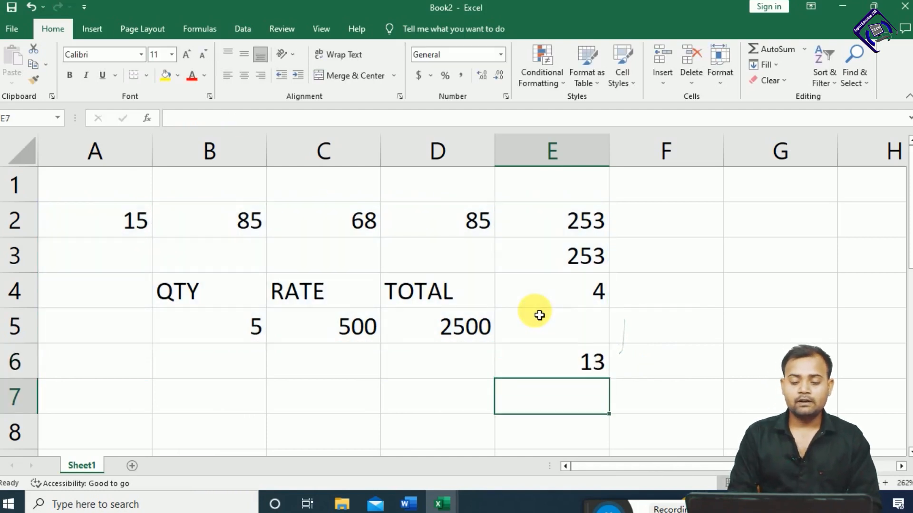
Examine the COUNTA formula in E6, the COUNT formula in E4, and the blank and filled cells of the counted range
click(583, 368)
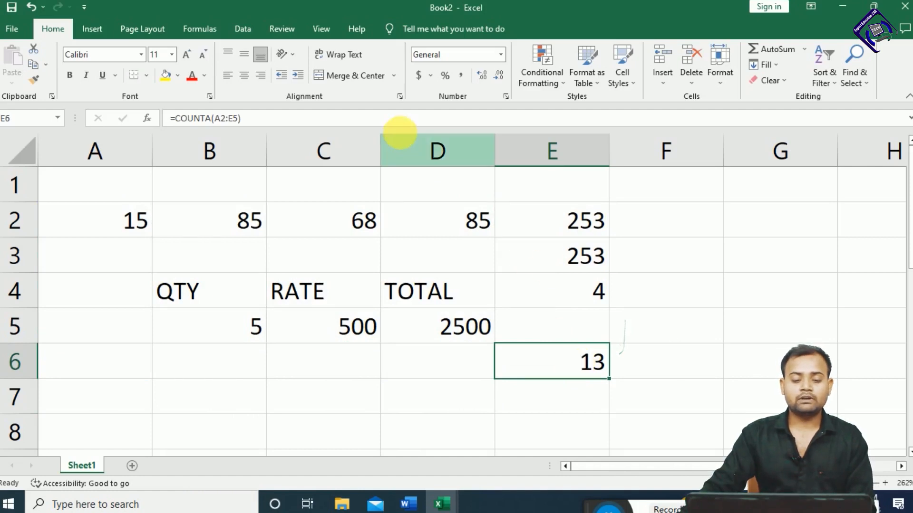
click(389, 125)
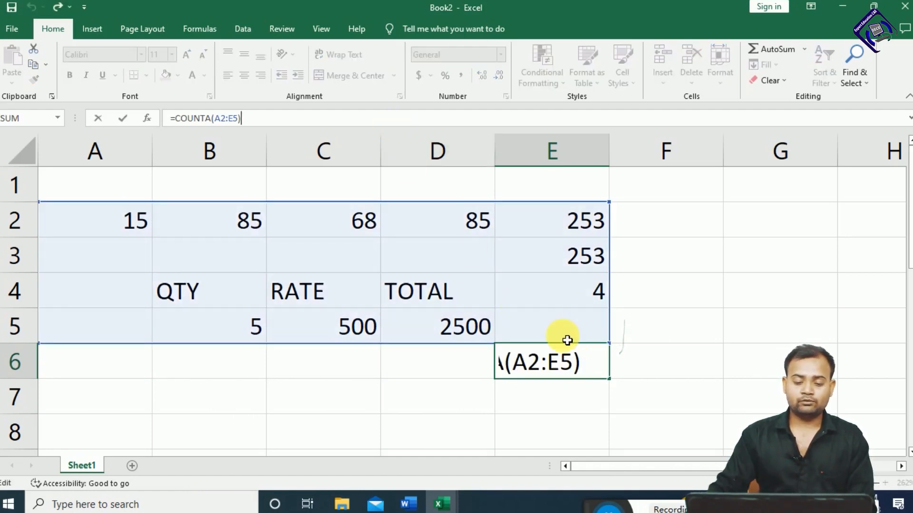
key(Return)
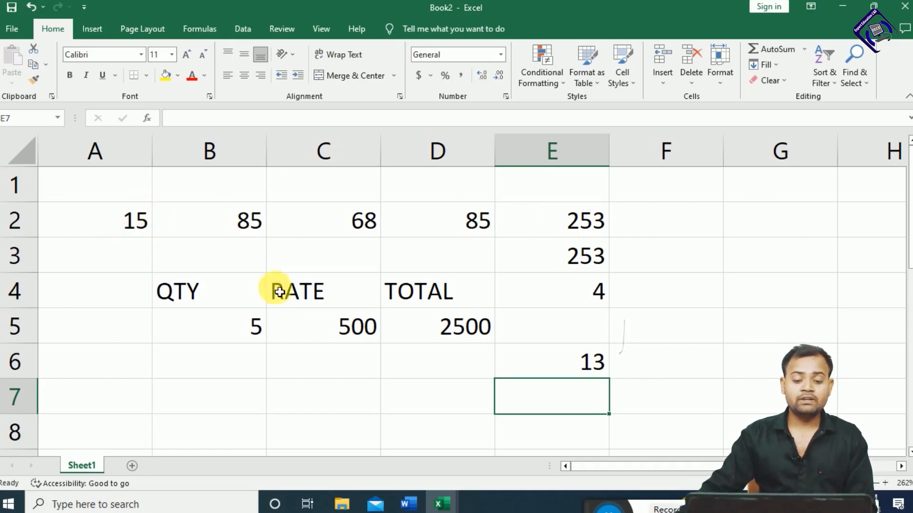
click(233, 260)
click(336, 269)
click(421, 268)
click(518, 302)
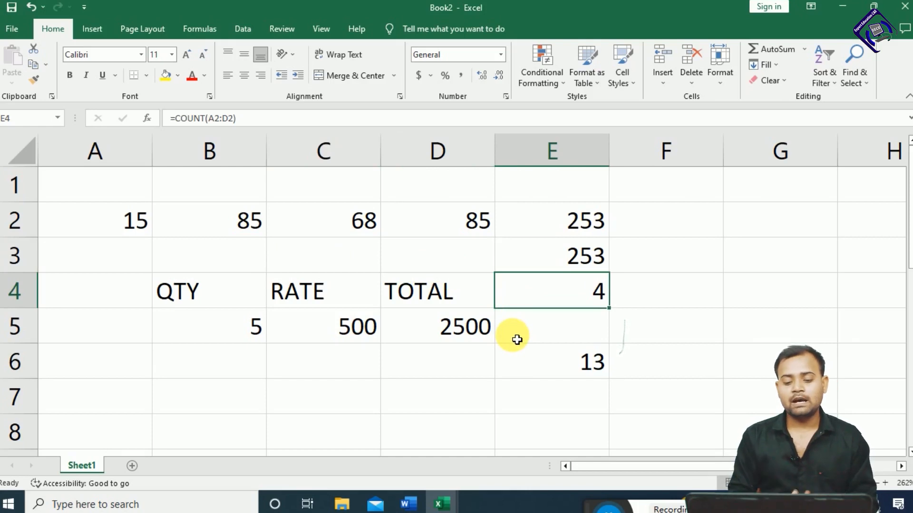
click(570, 371)
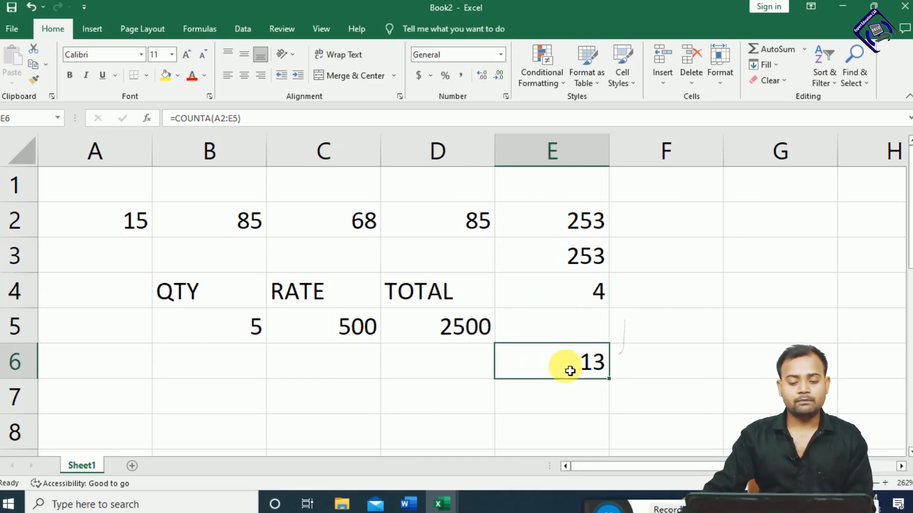
drag(190, 291, 366, 343)
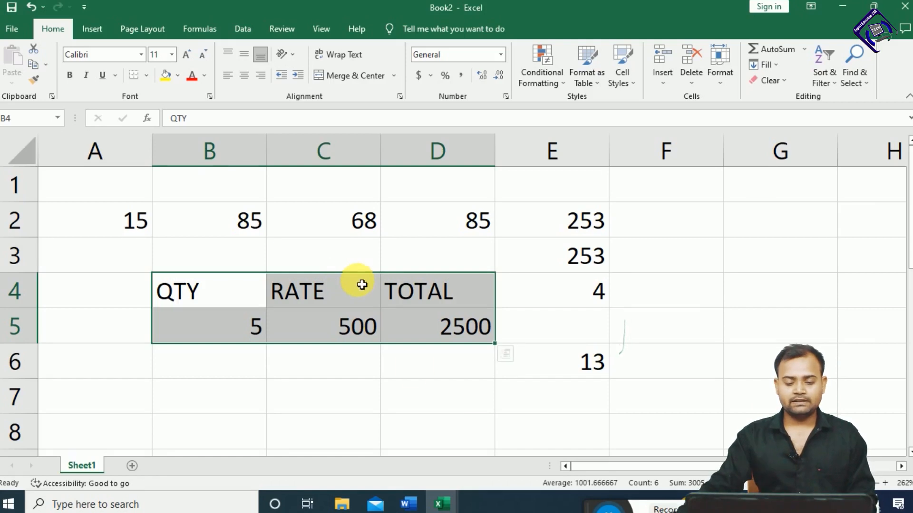
click(477, 395)
Check the Word formulas list, and find the largest value in Excel cell G5 with the formula =MAX(A2:E6)
key(alt+Tab)
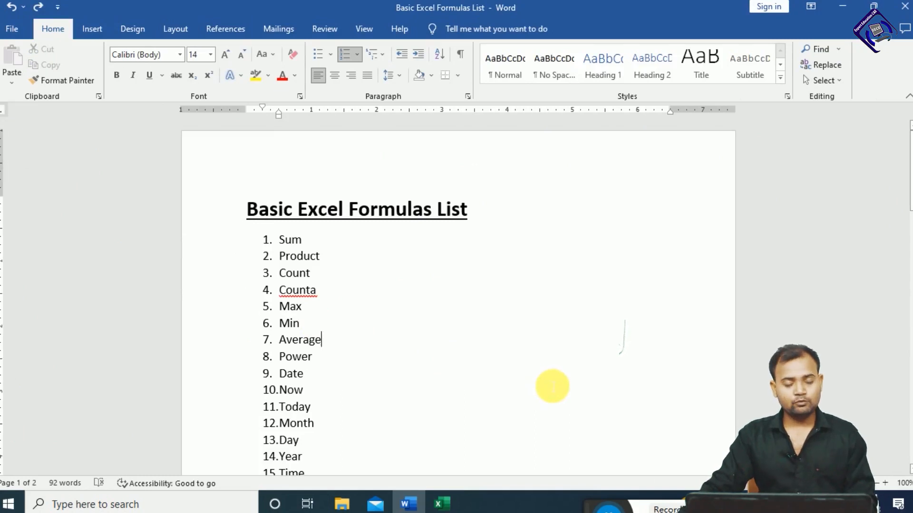
key(alt+Tab)
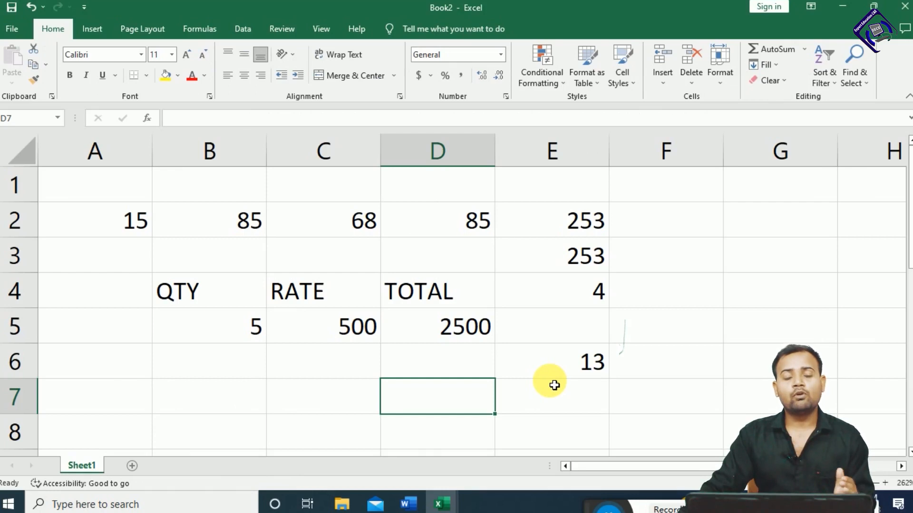
click(716, 321)
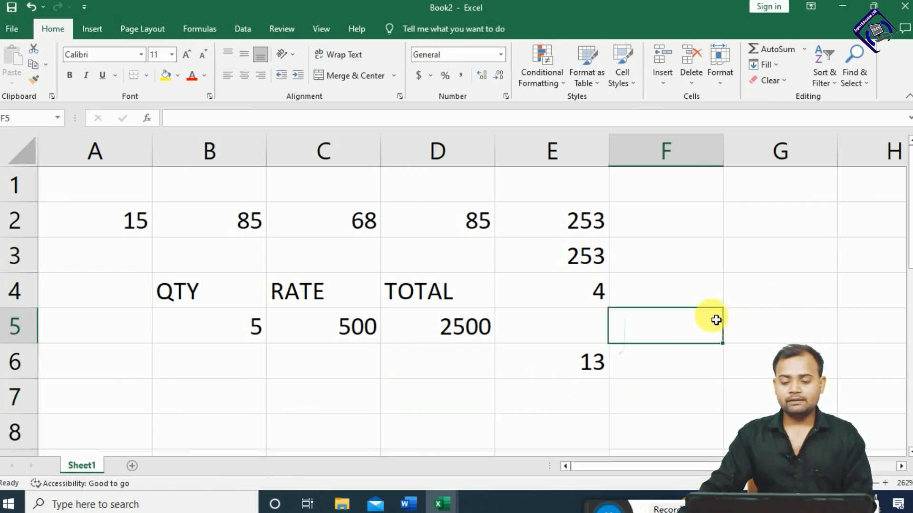
click(761, 330)
text(=)
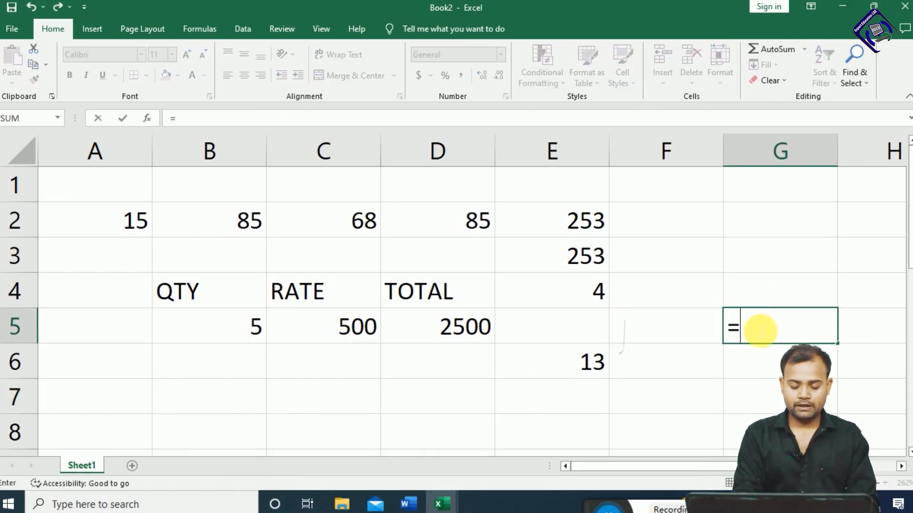
text(Max)
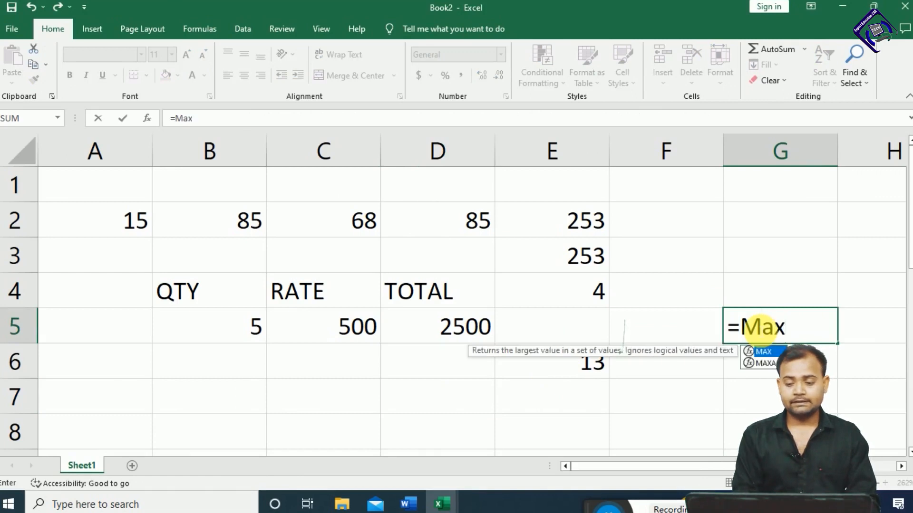
key(Tab)
drag(133, 218, 586, 354)
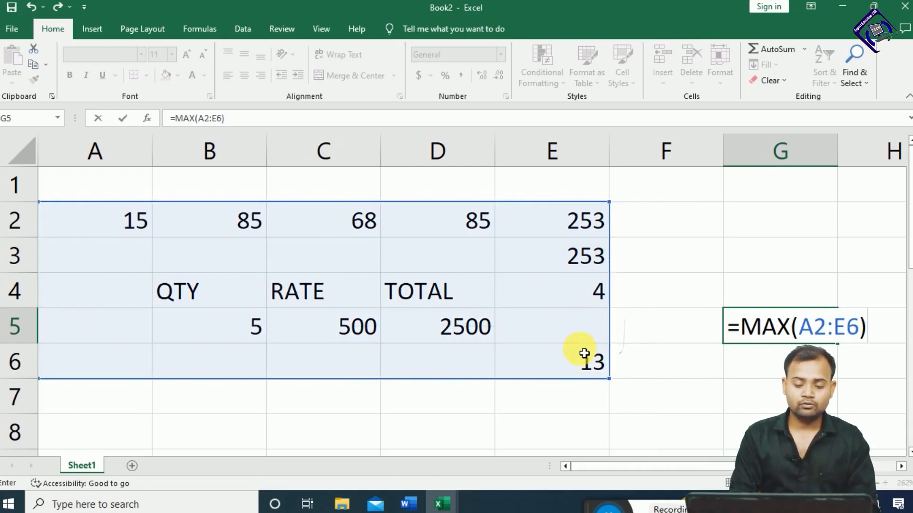
key(Return)
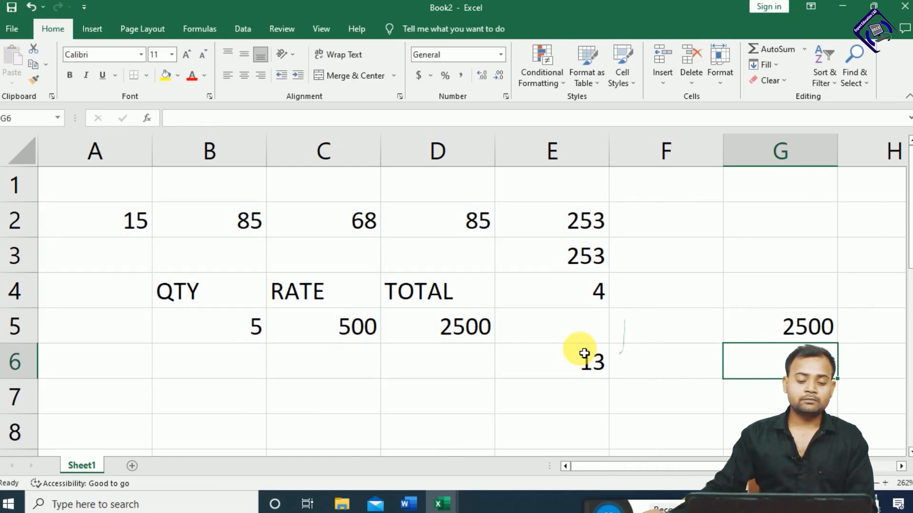
Inspect the total in cell D5, and check the Word formulas list for the function after Max before returning to Excel
click(432, 331)
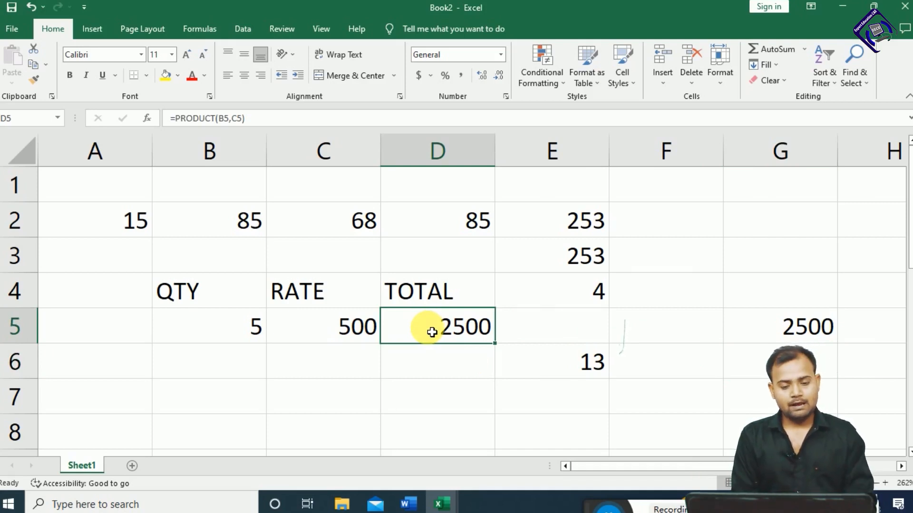
key(alt+Tab)
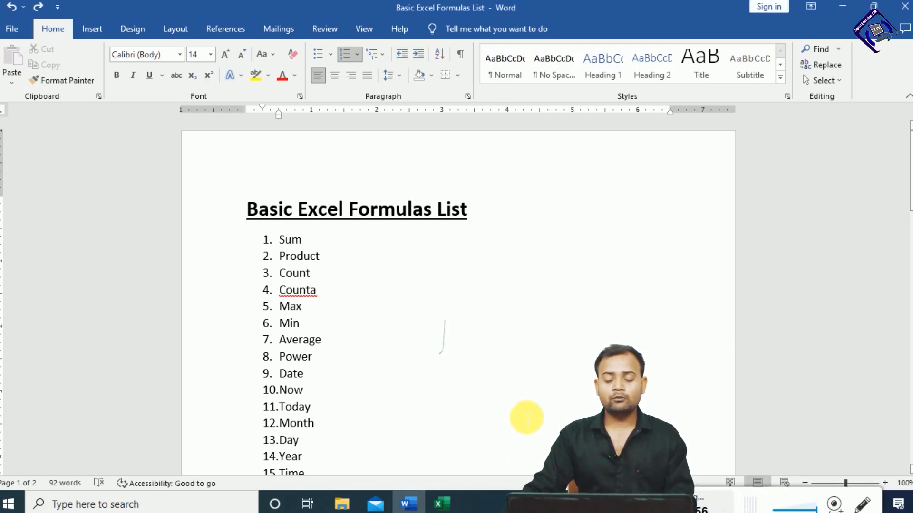
key(alt+Tab)
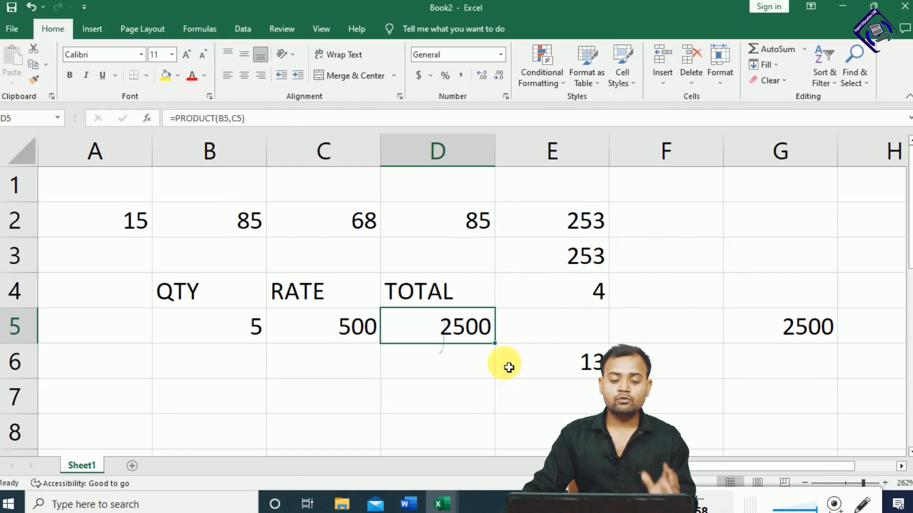
Enter the label MAX in cell F5 and the label Min in cell F6
click(760, 367)
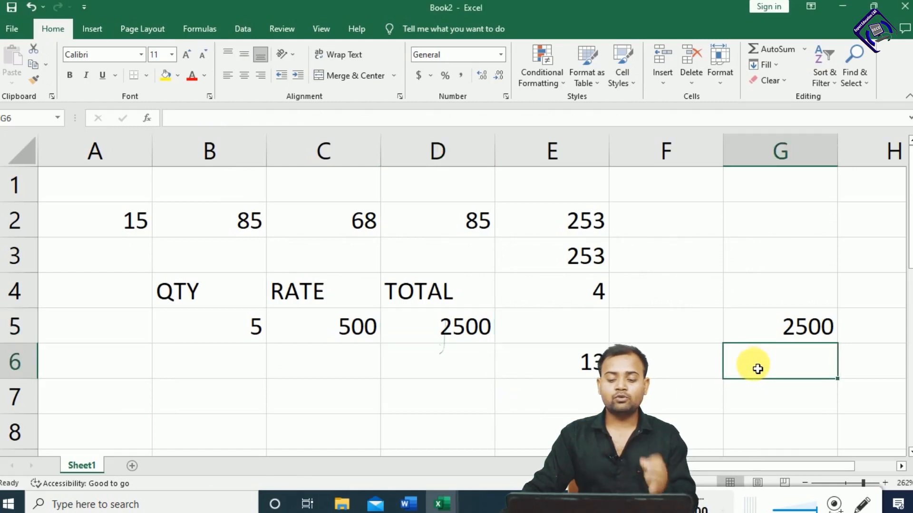
click(710, 333)
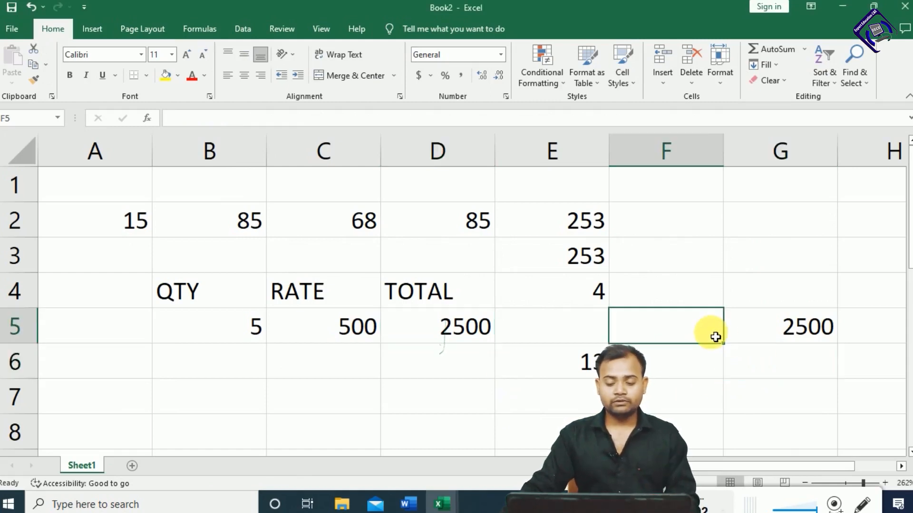
text(MAX)
key(Return)
text(Min)
key(Return)
Find the smallest value of the range A2:E6 in cell G6 with the formula =min(A2:E6)
key(Up)
key(Right)
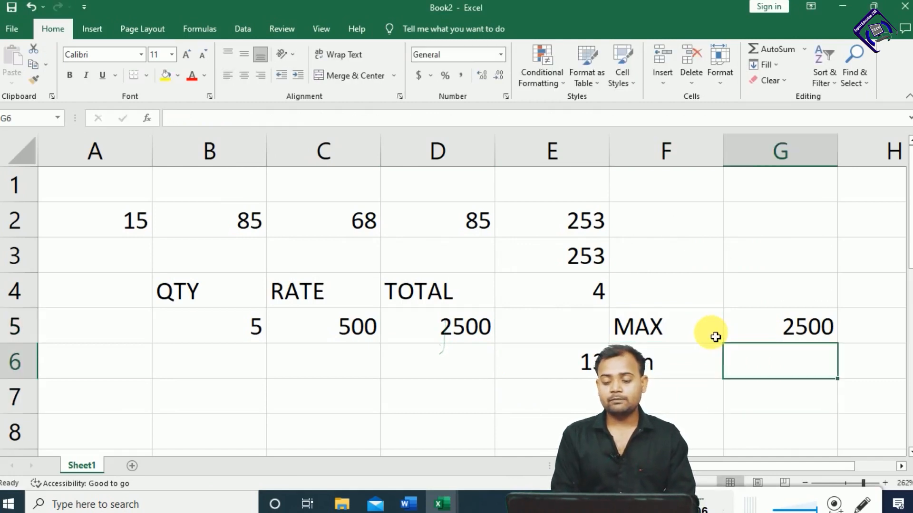
text(=min)
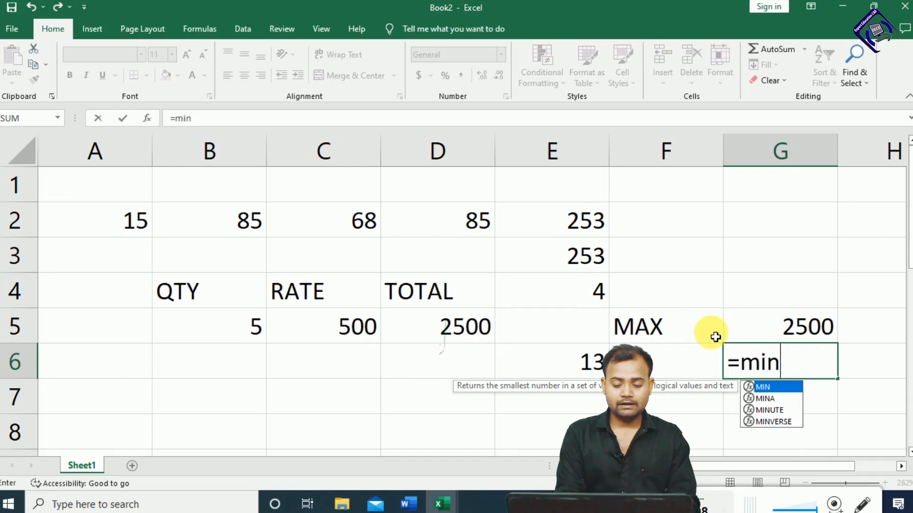
text(()
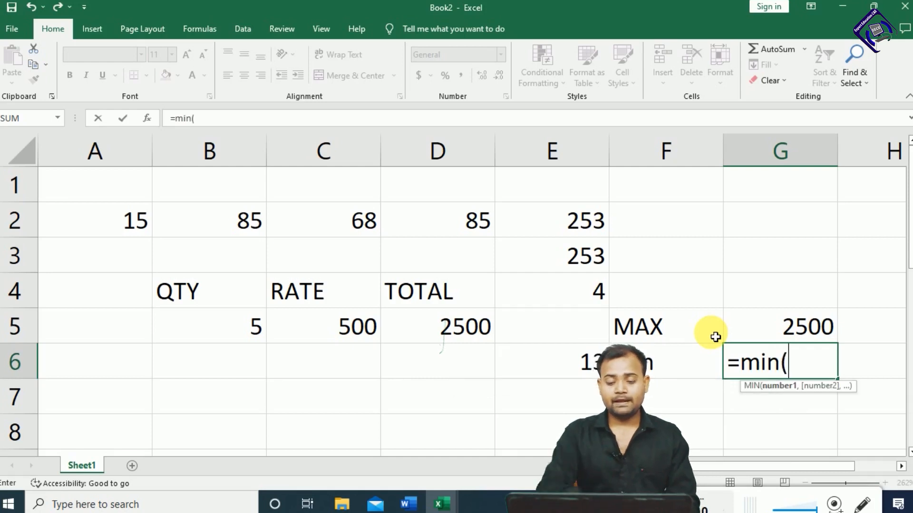
drag(152, 223, 590, 361)
text())
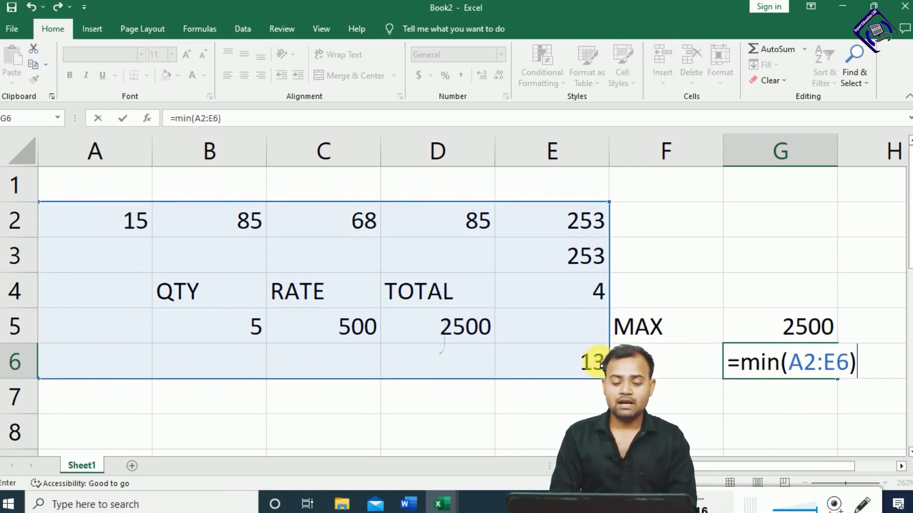
key(Return)
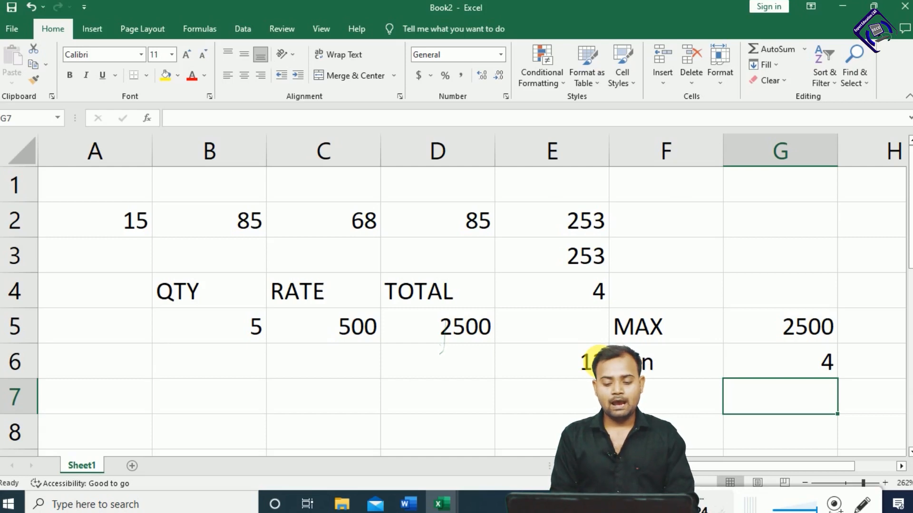
Check the formulas list in the Word document for the function after Min and return to the Excel workbook
key(alt+Tab)
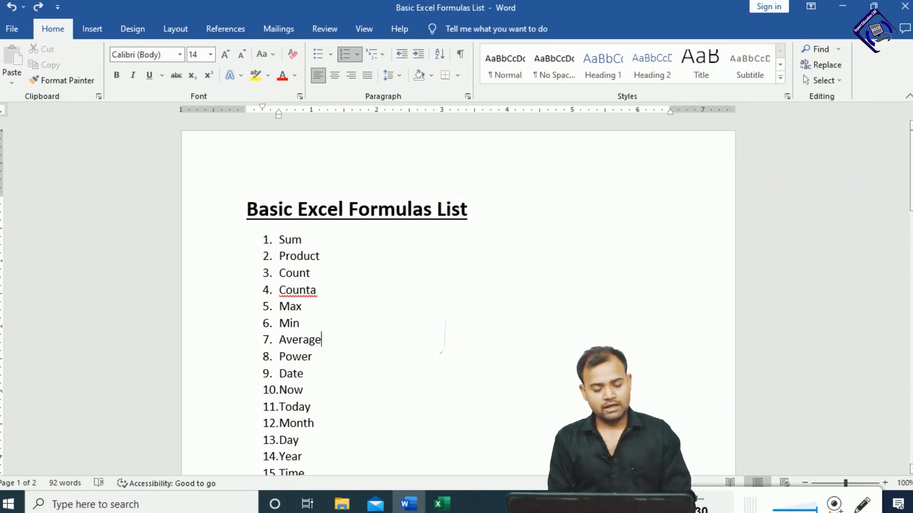
key(alt+Tab)
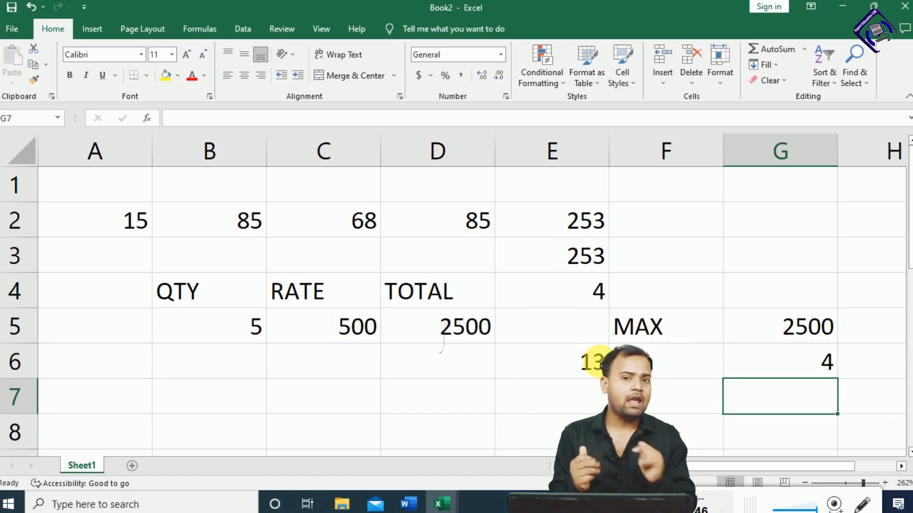
Calculate the average of the range A2:E3 in cell G3 with the formula =AVERAGE(A2:E3)
click(783, 267)
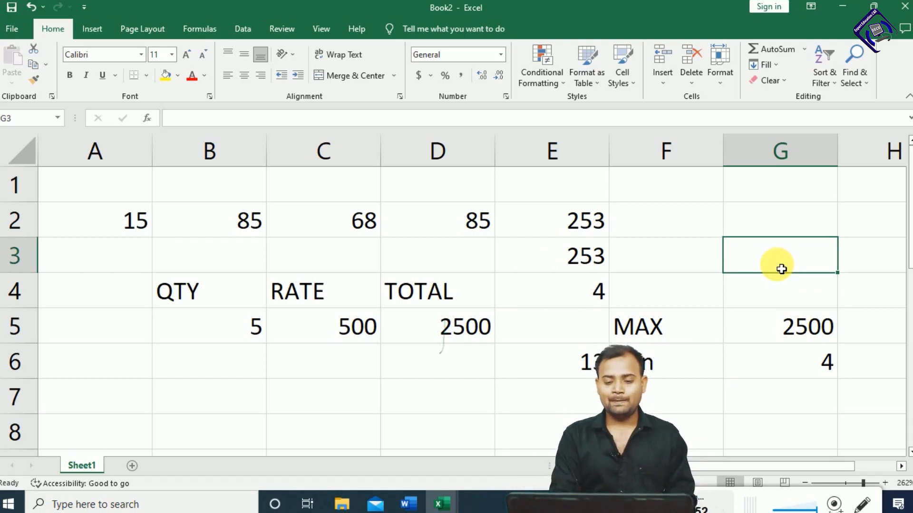
text(=)
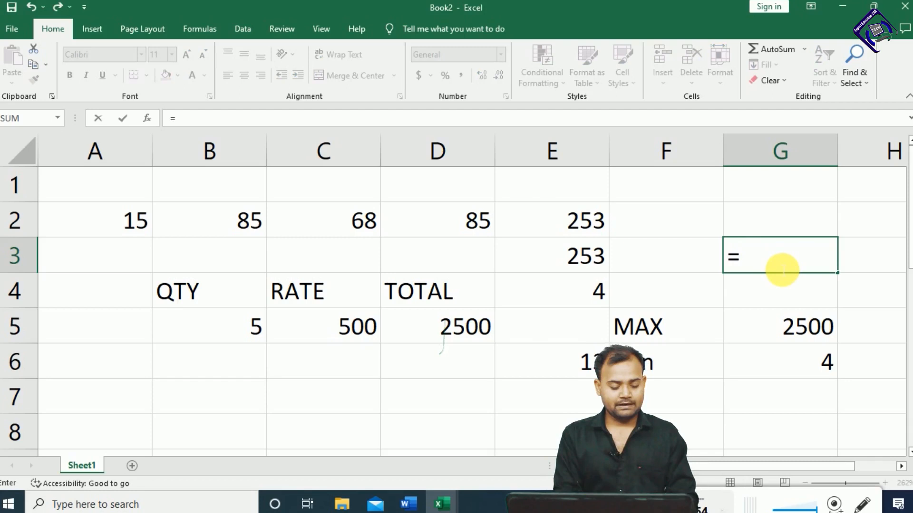
text(avera)
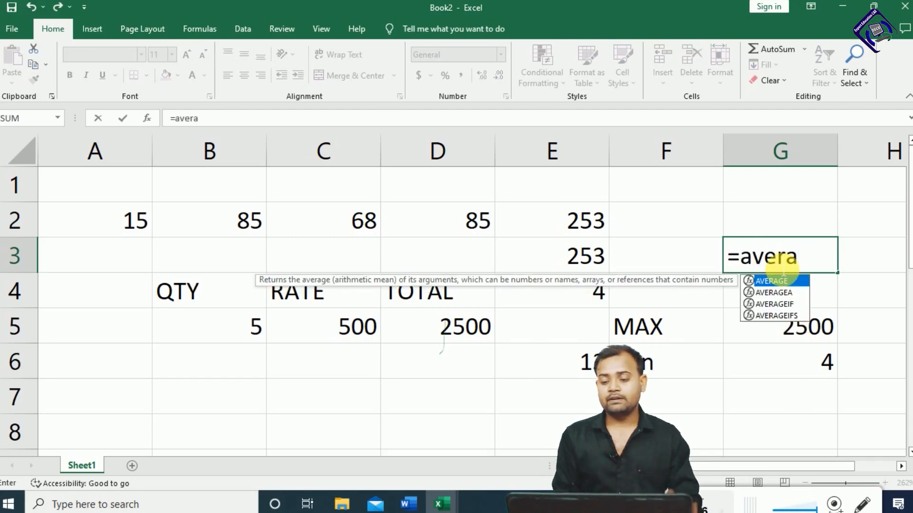
double_click(775, 281)
drag(92, 221, 521, 243)
text())
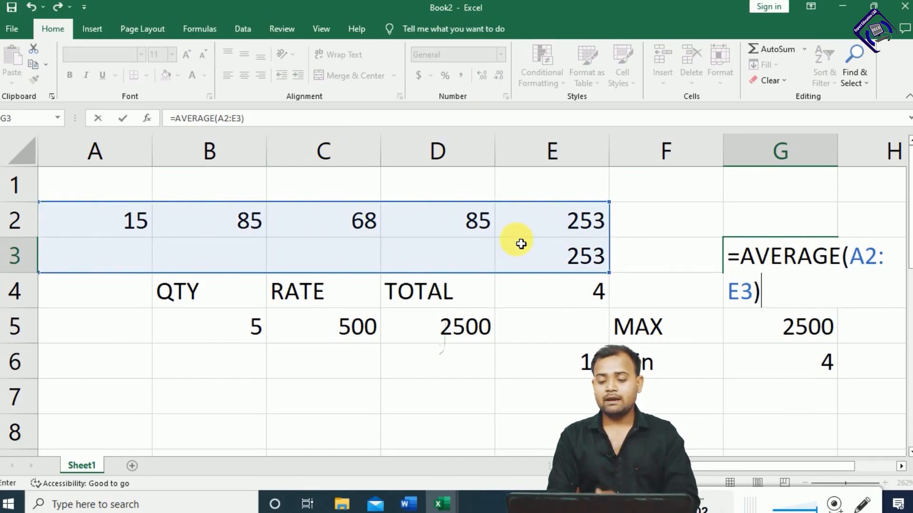
key(Return)
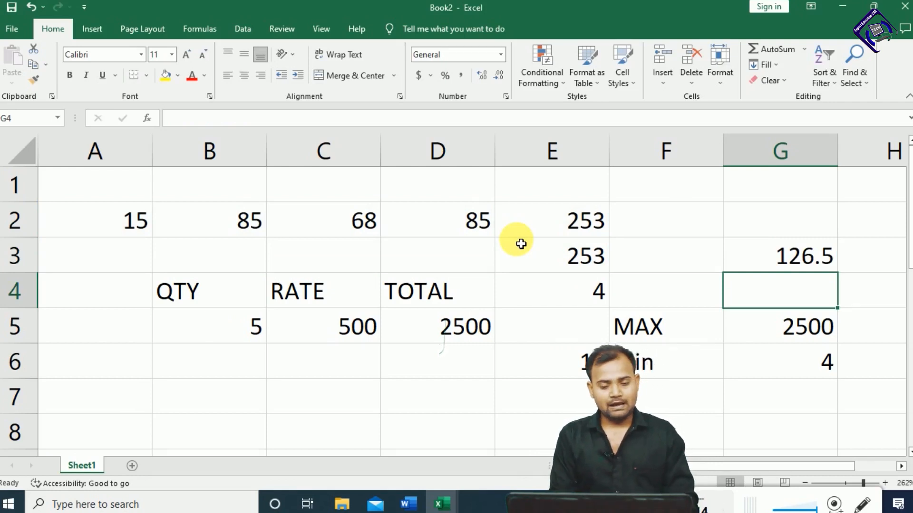
Check the Word formulas list for the function after Average, and in Excel cell D7 square cell E4 with =POWER(E4,2)
key(alt+Tab)
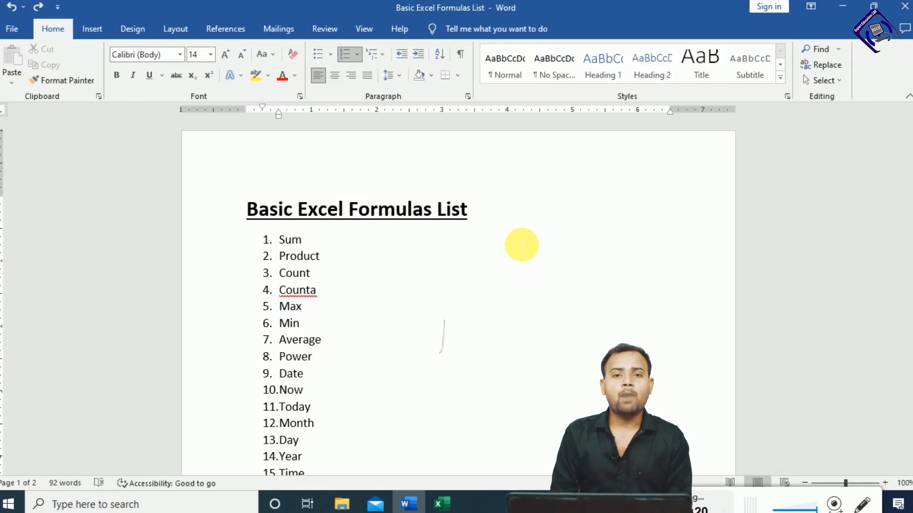
key(alt+Tab)
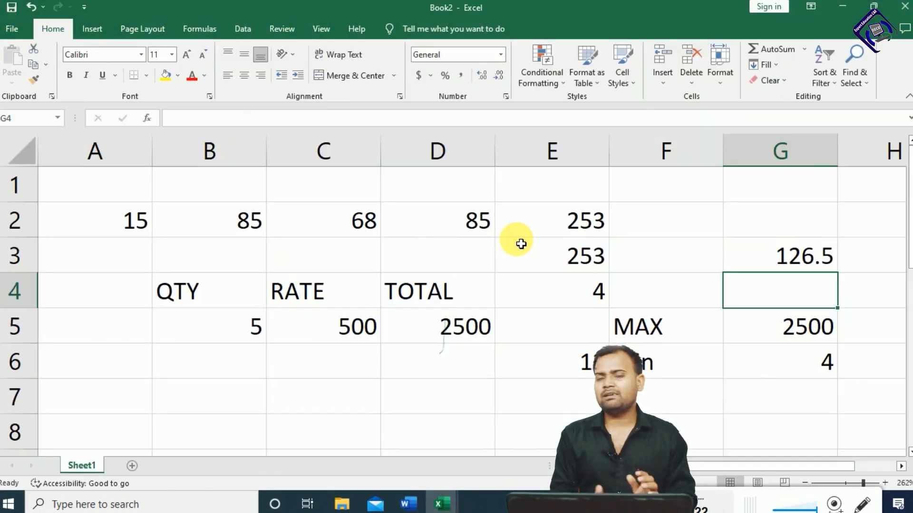
key(Down)
key(Down)
key(Down)
key(Left)
key(Left)
key(Left)
key(Down)
key(Up)
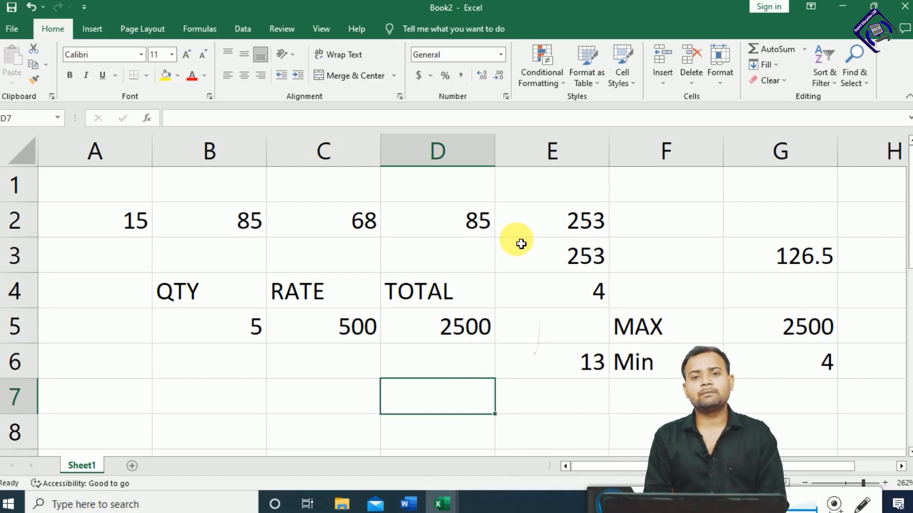
text(=)
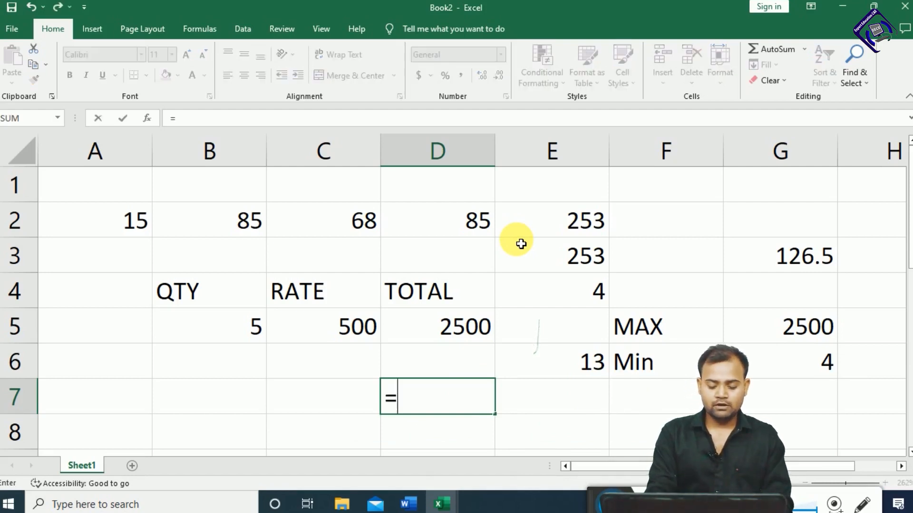
text(powe)
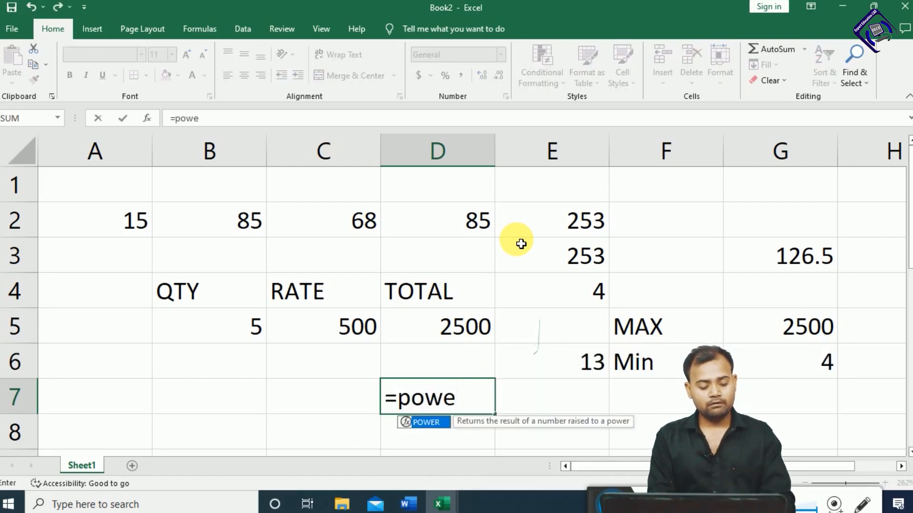
key(Tab)
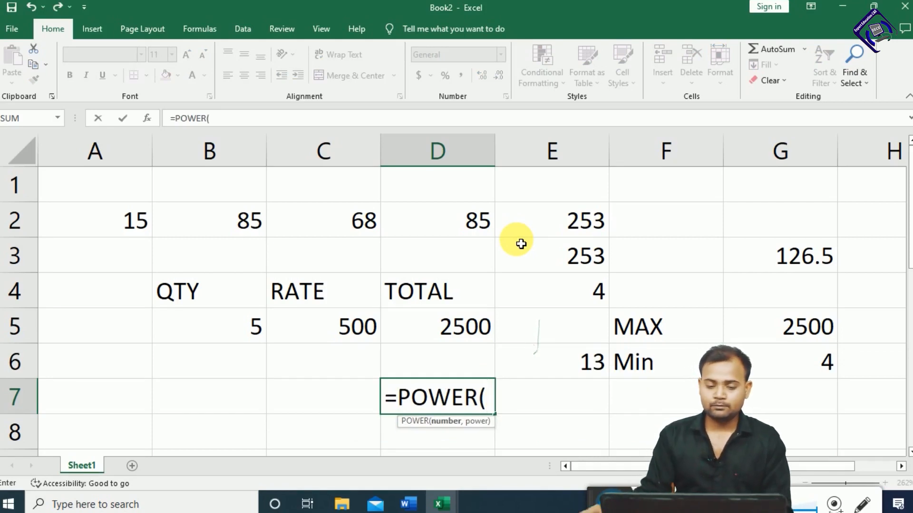
click(577, 293)
text(,2)
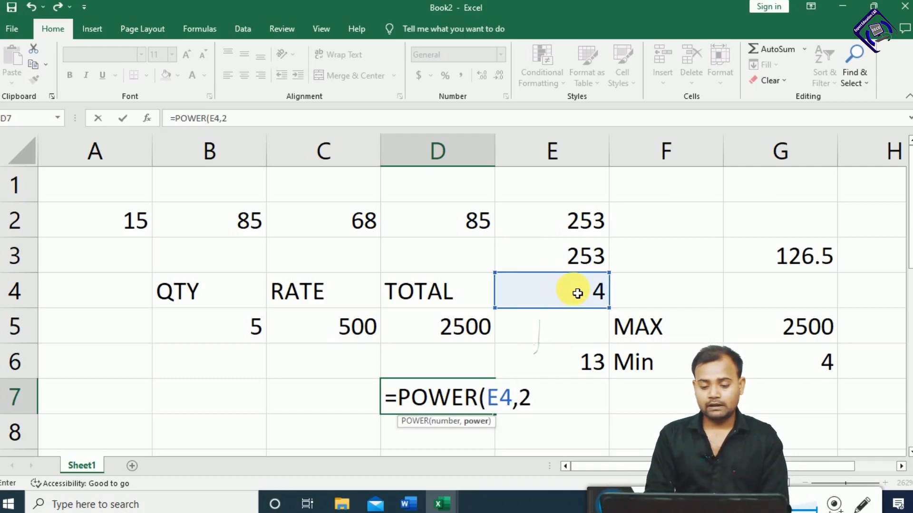
text())
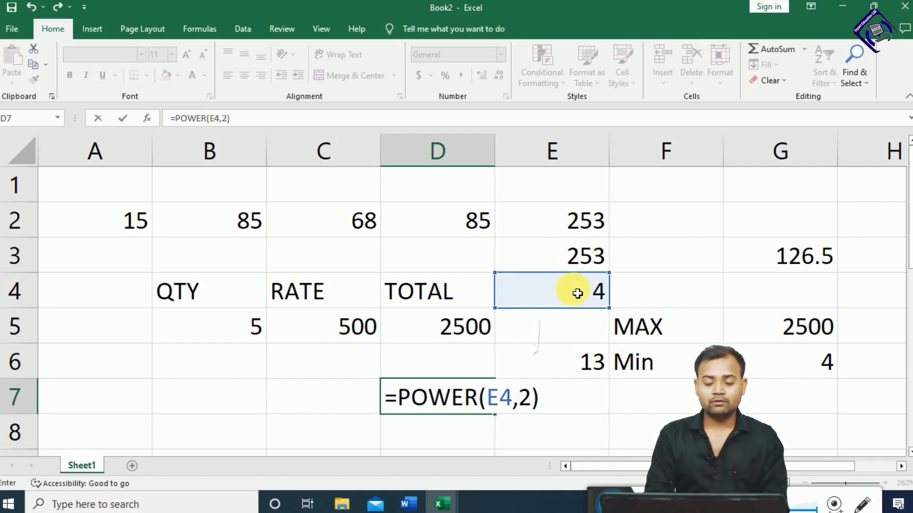
key(Return)
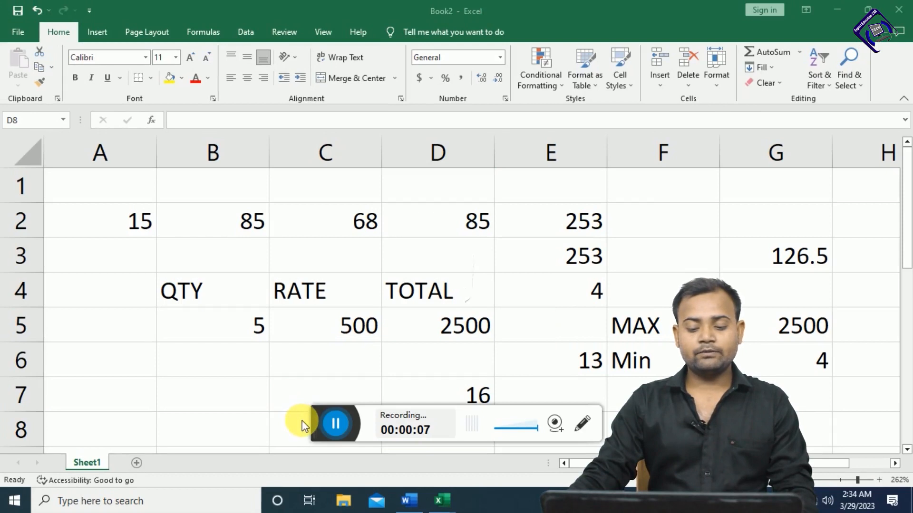
Check the Word formulas list for the function after Power, and enter the label Date in Excel cell C9
drag(318, 423, 542, 512)
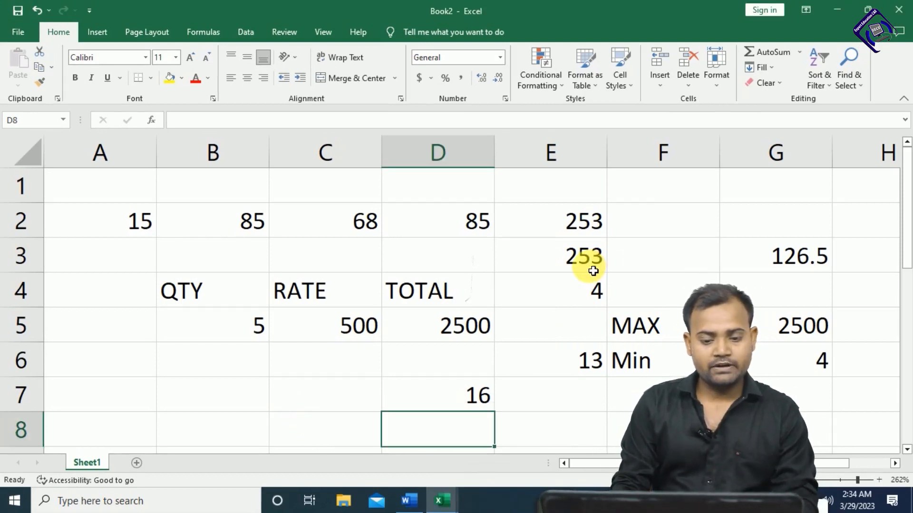
key(alt+Tab)
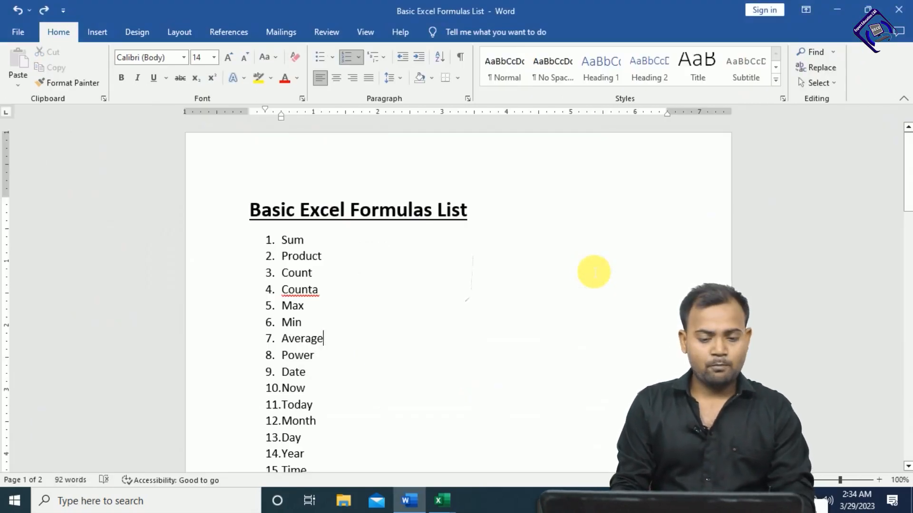
key(alt+Tab)
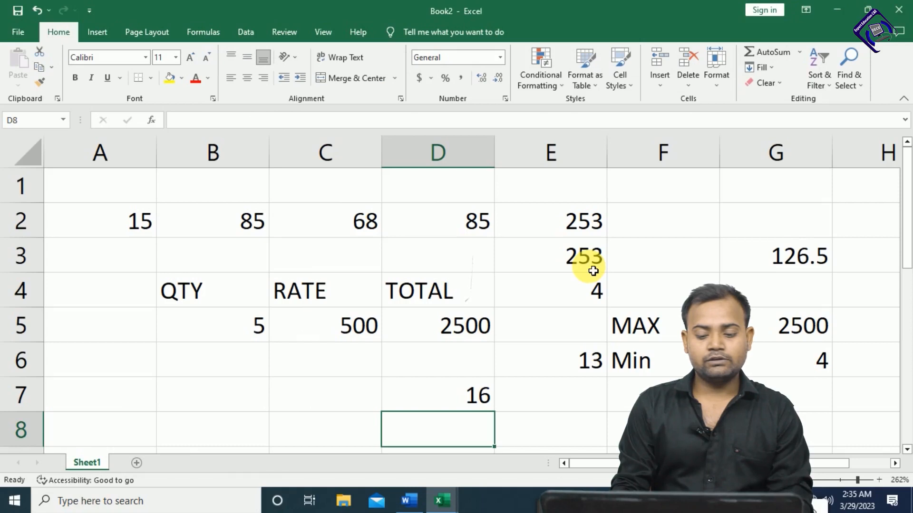
key(Down)
key(Down)
key(Down)
key(Up)
key(Left)
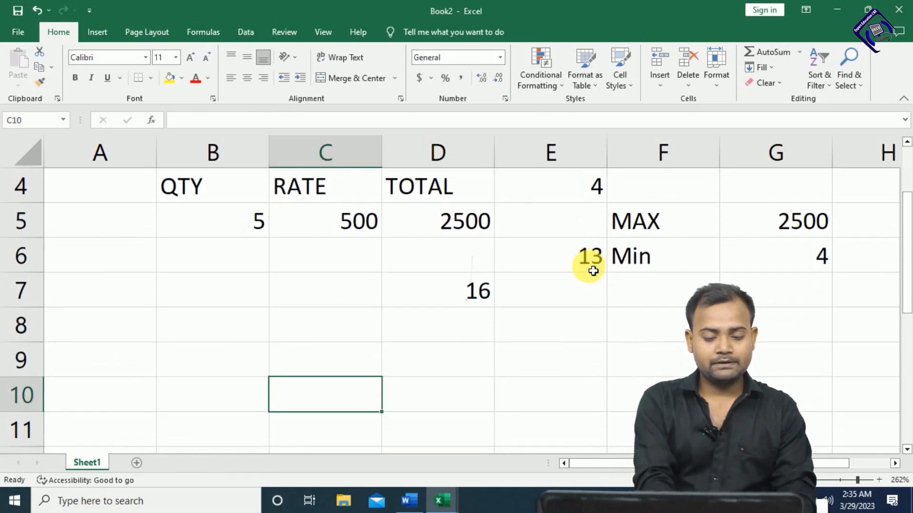
key(Up)
text(Date)
key(Return)
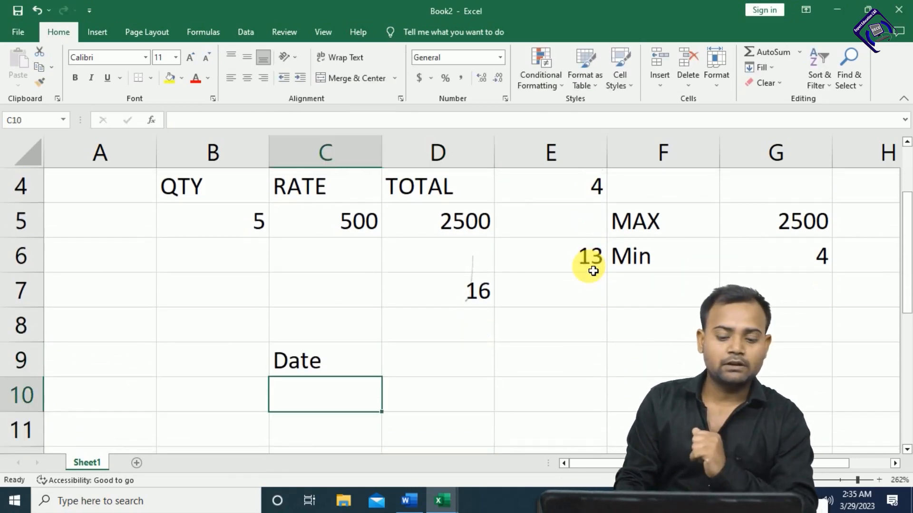
Enter the formula =TODAY() in cell D9, beside the Date label
key(Up)
key(Right)
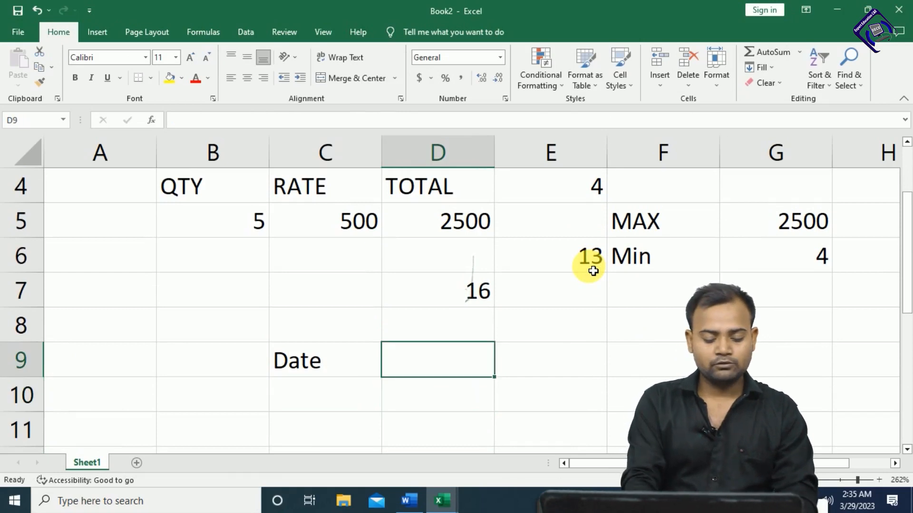
text(=)
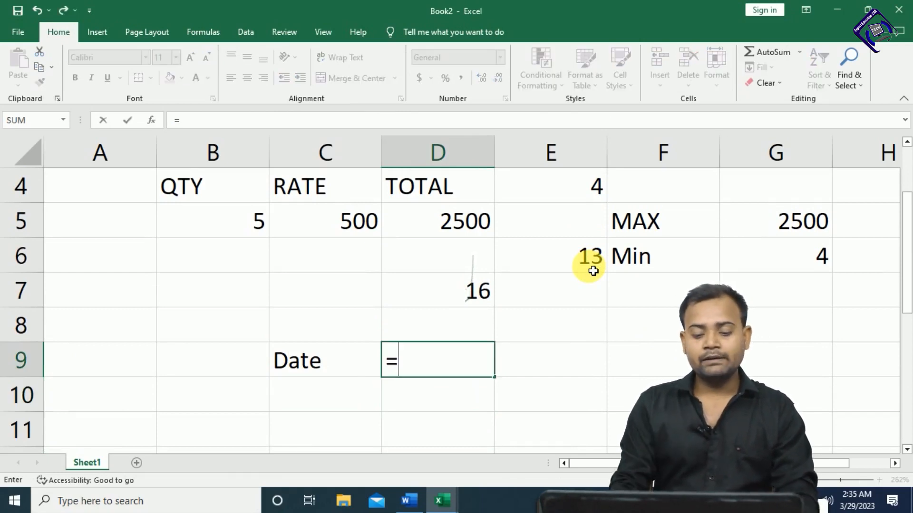
text(To)
key(Tab)
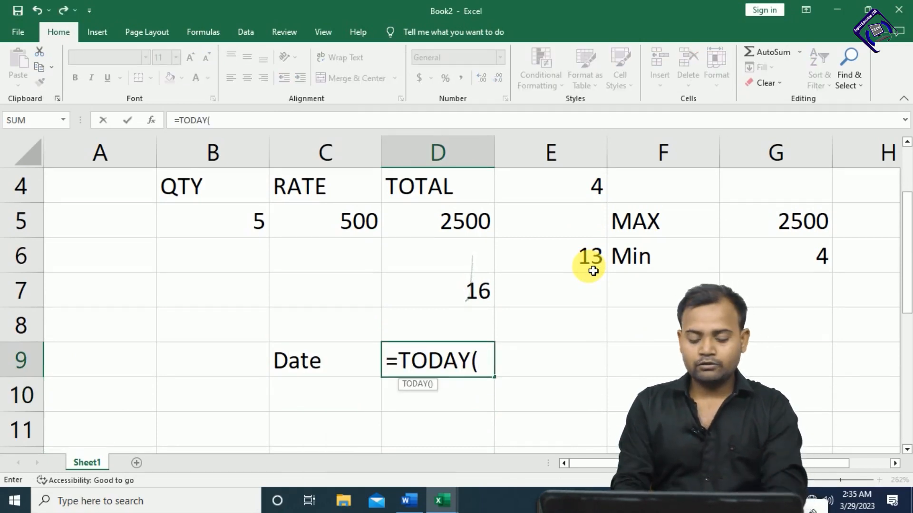
text())
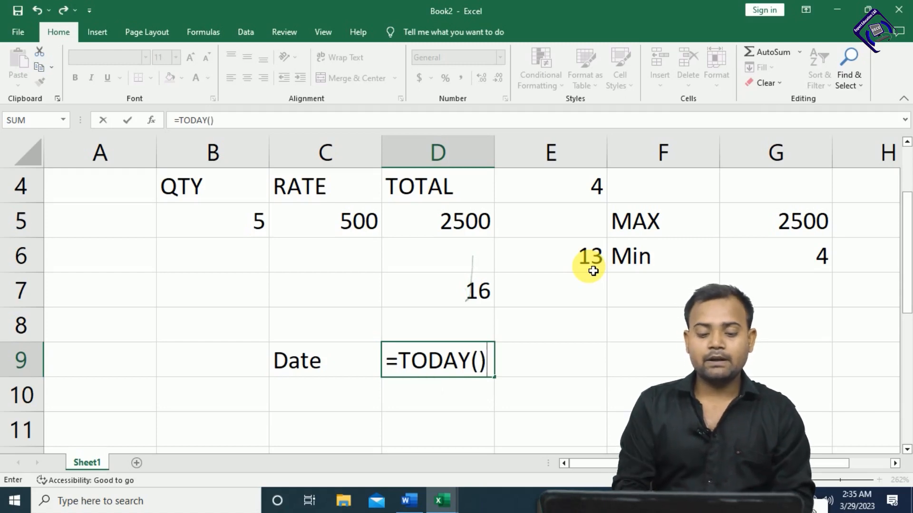
key(Return)
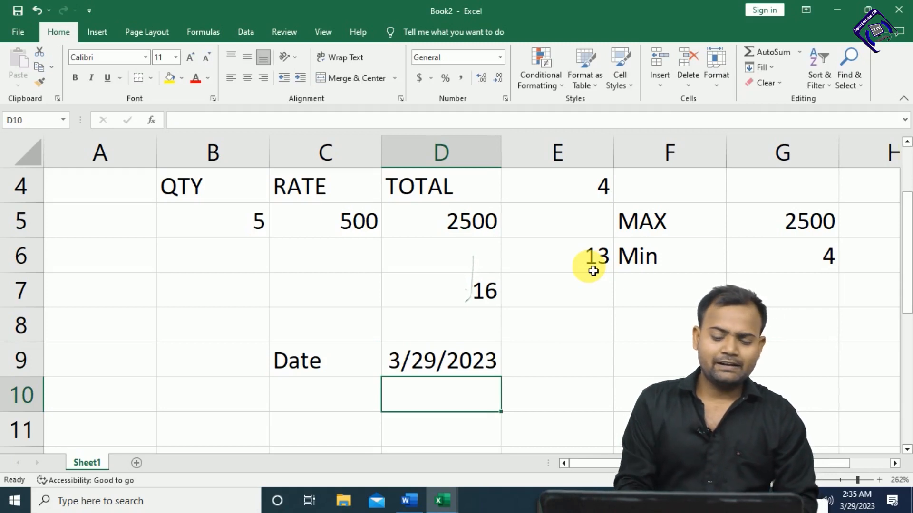
Insert the current date, 3/29/2023, as a fixed value in cell E9
key(Right)
key(Up)
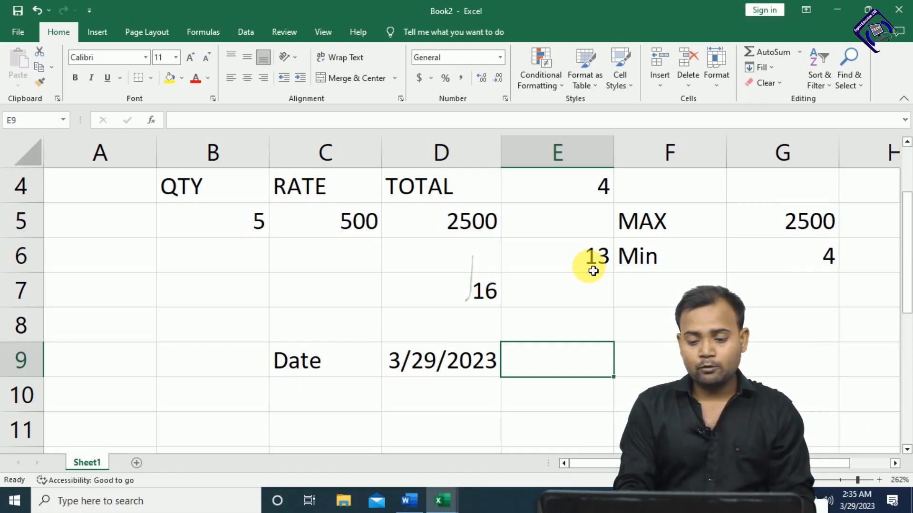
key(ctrl+semicolon)
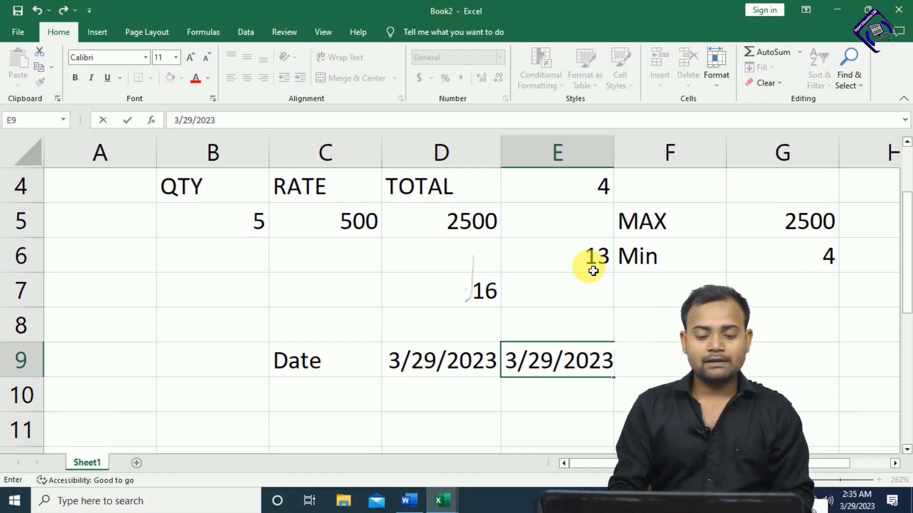
key(Return)
Check the Word formulas list for the function after Date, and enter the label Now in Excel cell C10
key(Left)
key(Left)
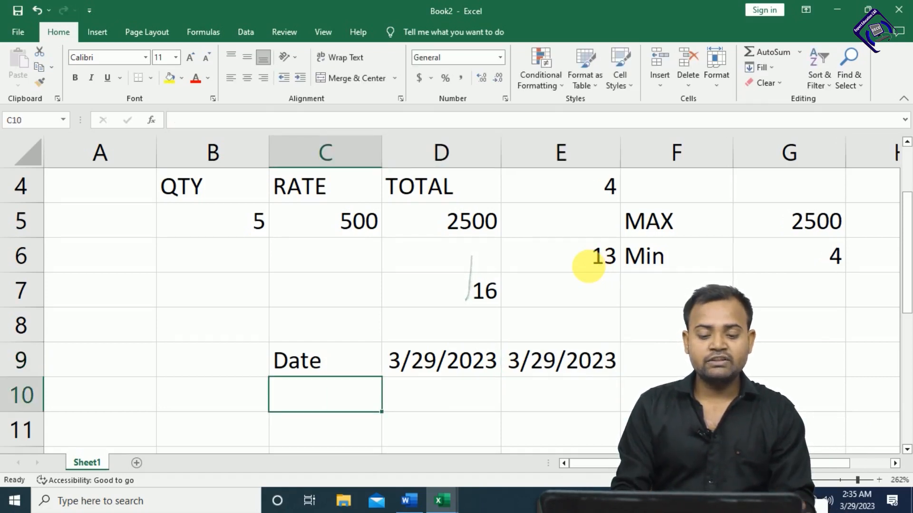
key(alt+Tab)
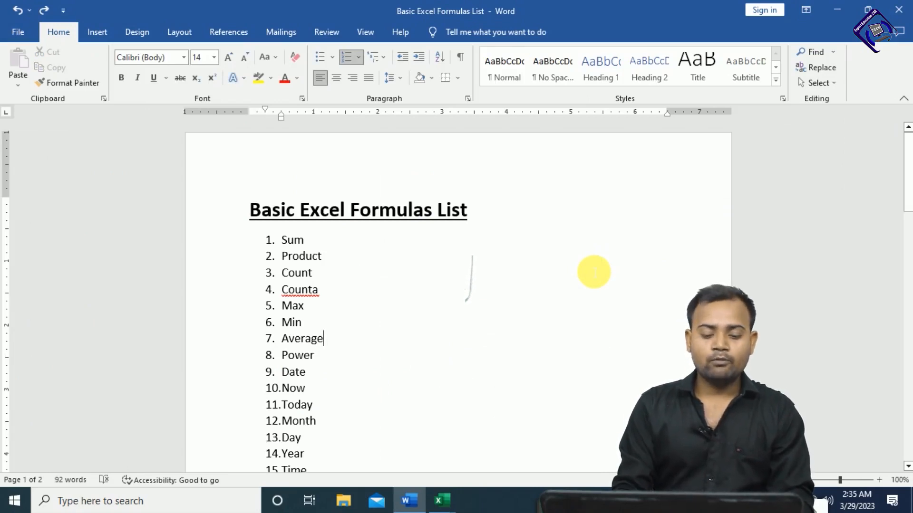
key(alt+Tab)
text(Now)
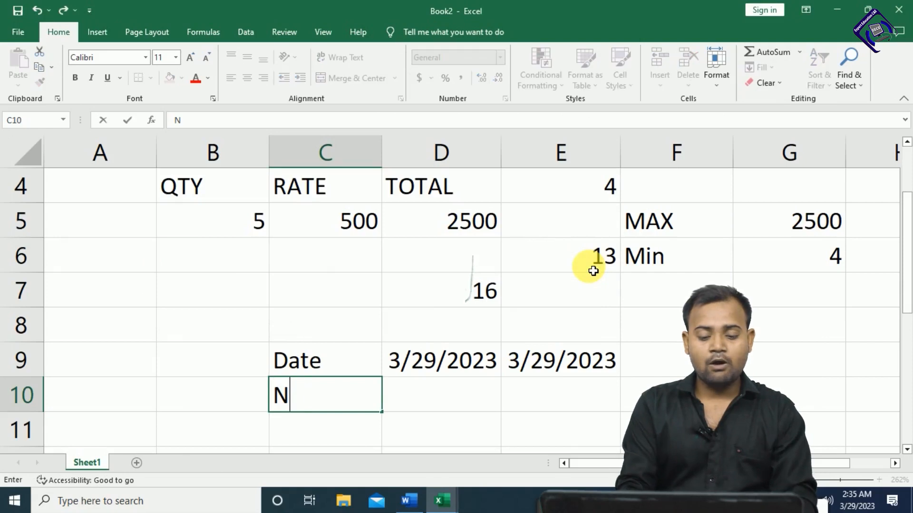
key(Return)
Enter the current date and time in cell D10 with the formula =now()
key(Up)
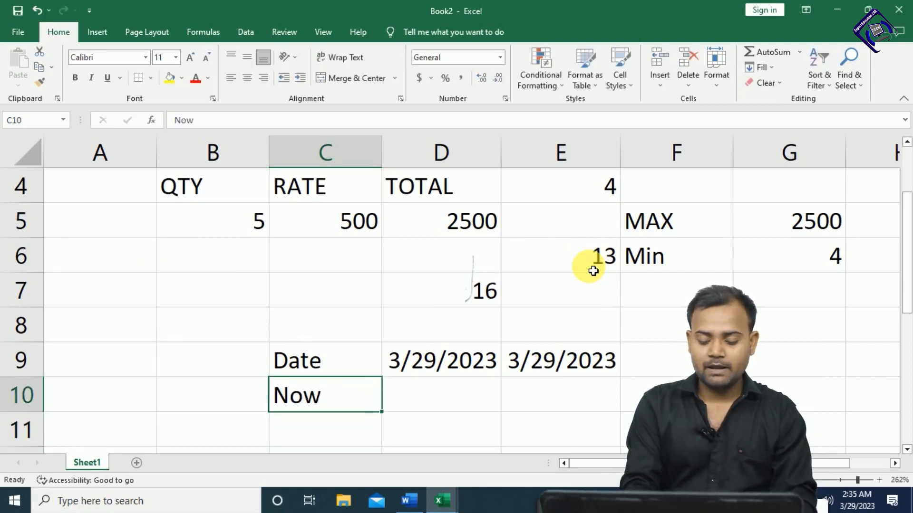
key(Right)
text(+)
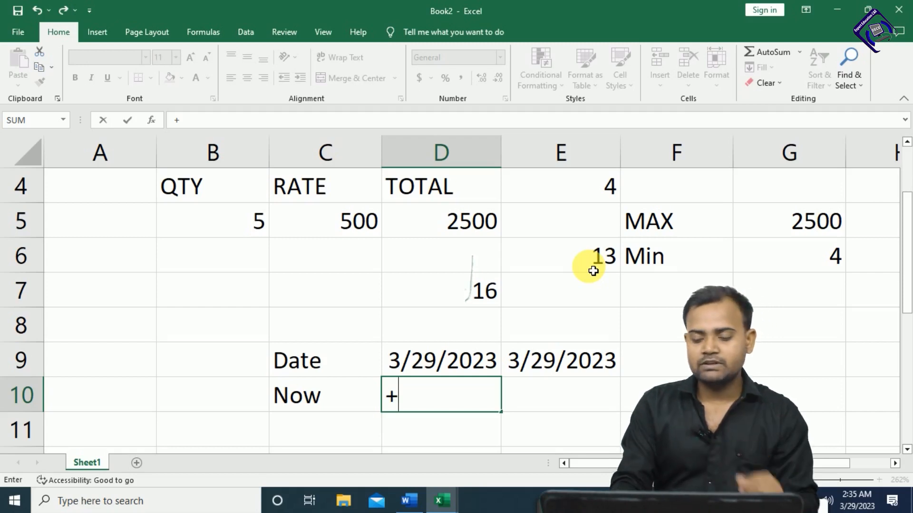
key(BackSpace)
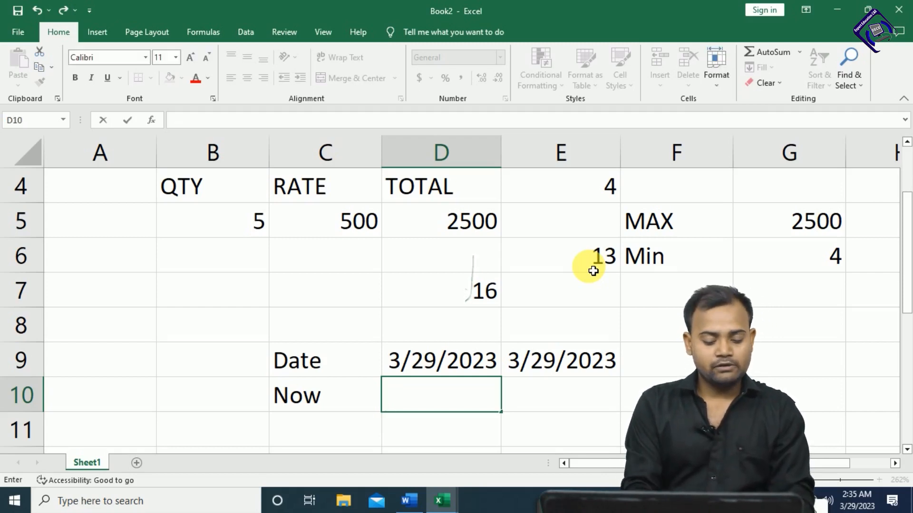
text(=n)
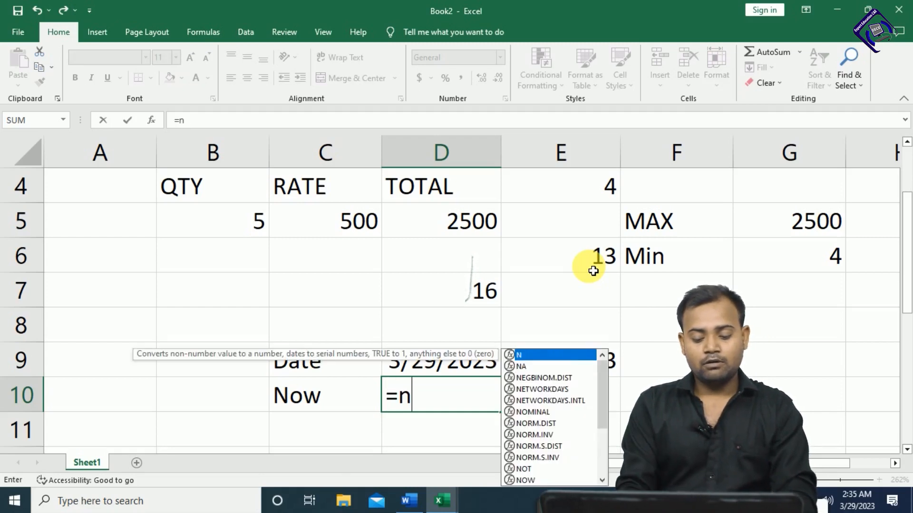
text(ow())
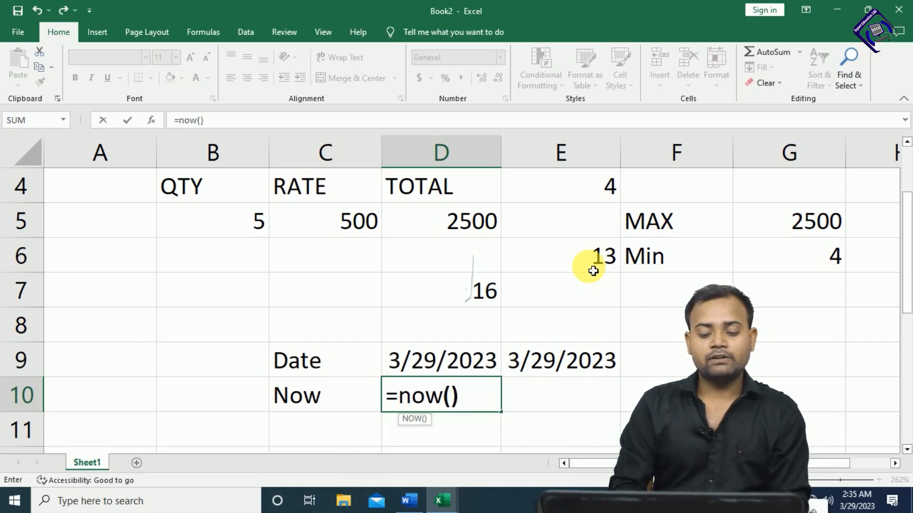
key(Return)
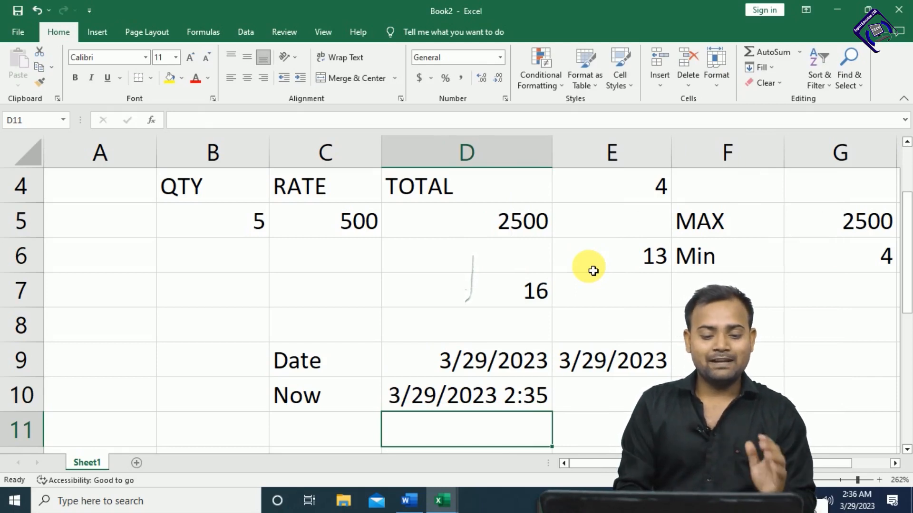
Switch to Word to check the Date and Now entries in the formulas list, and return to the Excel workbook
key(alt+Tab)
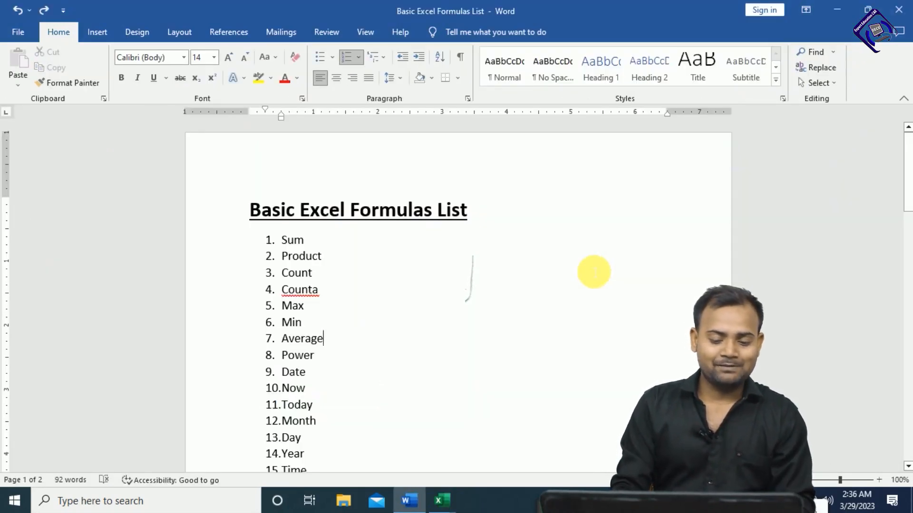
key(Down)
key(Down)
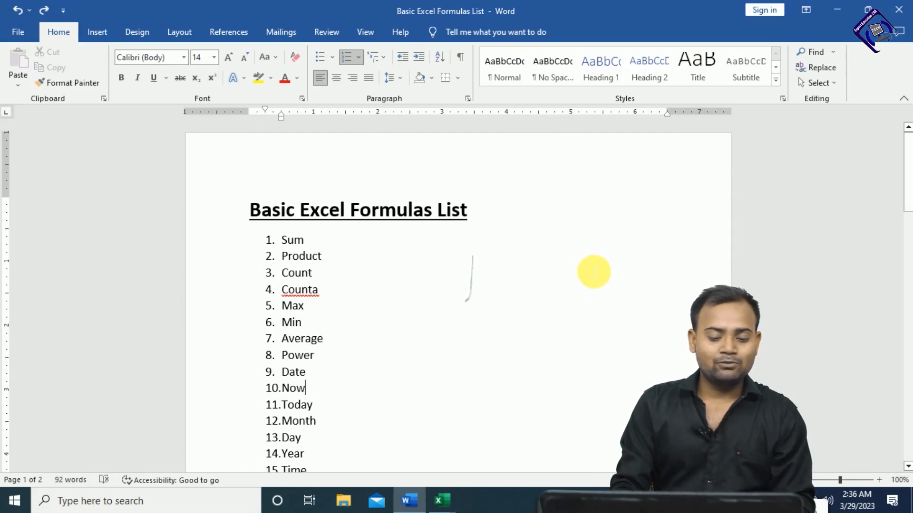
key(Up)
key(Up)
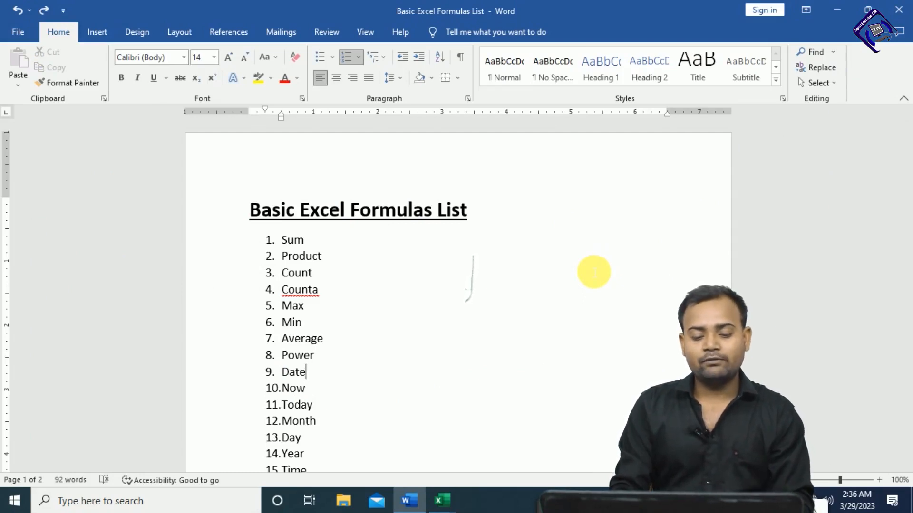
key(alt+Tab)
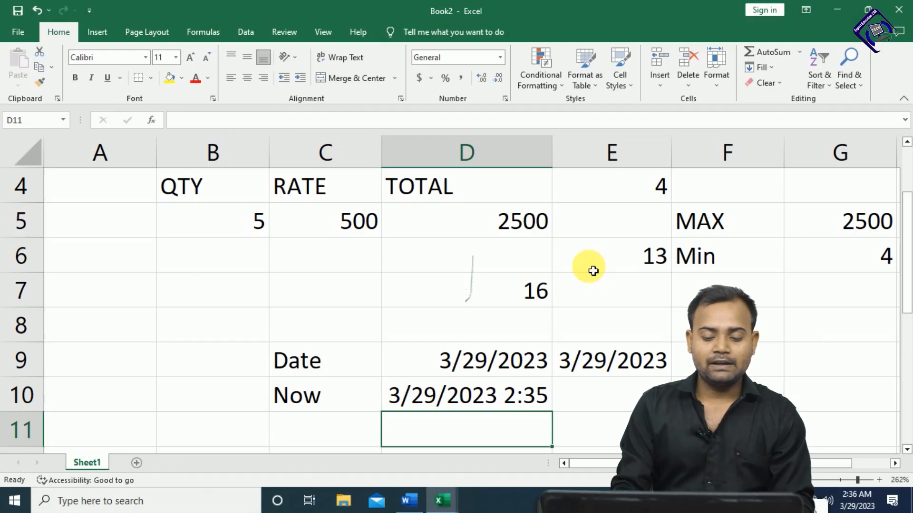
Enter the formula =DATE(2023,04,01) in cell C11, below the Now label
key(Down)
key(Up)
key(Left)
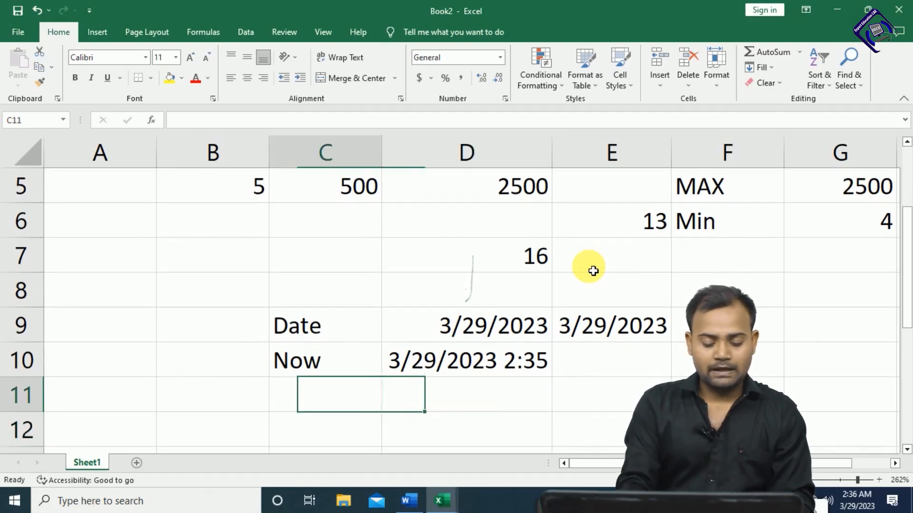
key(F2)
text(=Date)
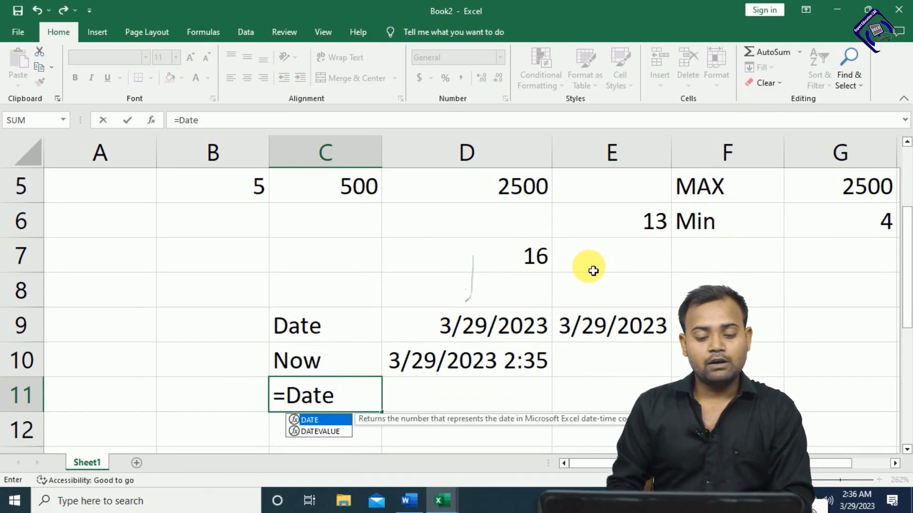
key(Tab)
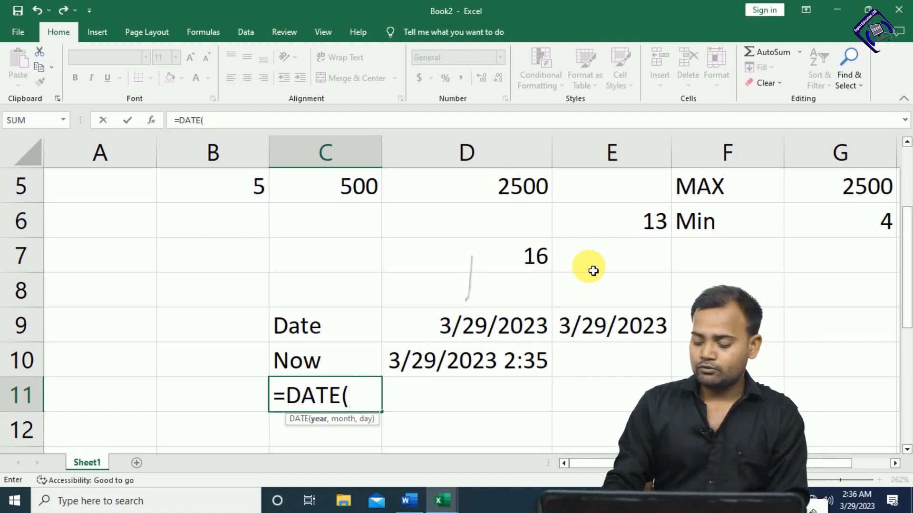
text(2023)
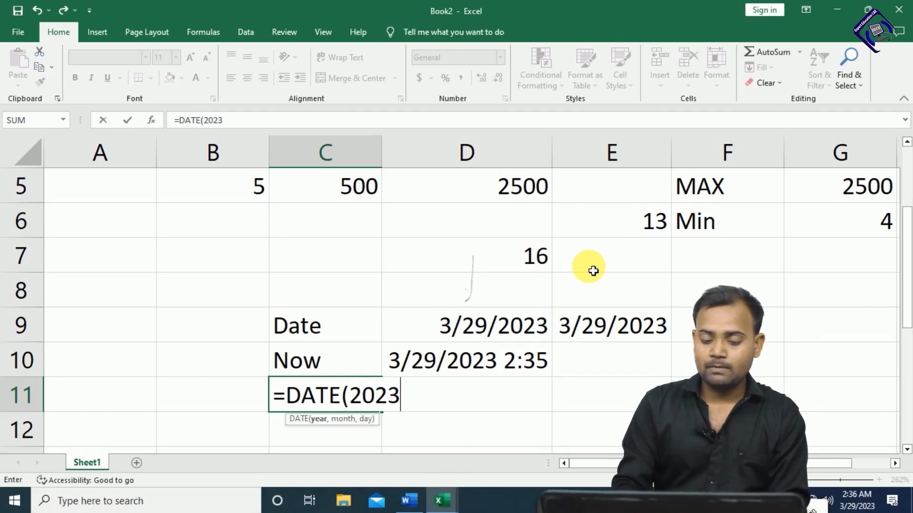
text(,04,)
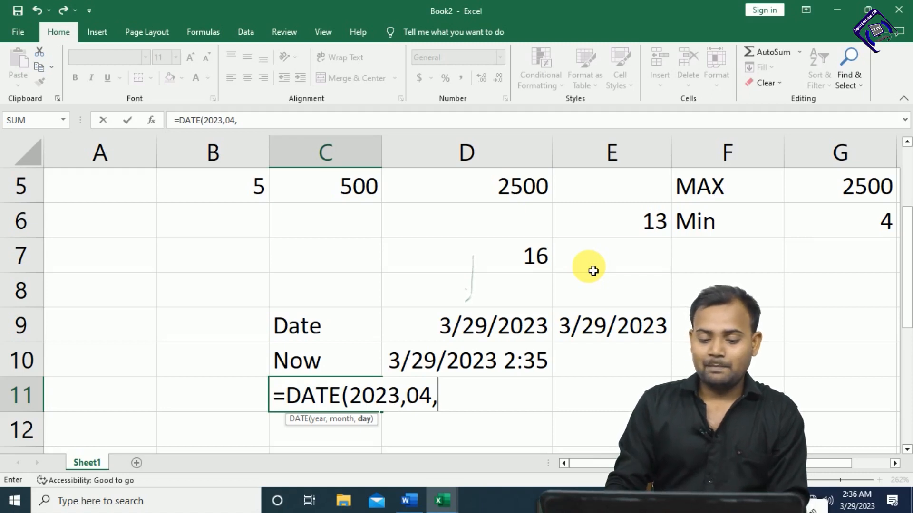
text(01)
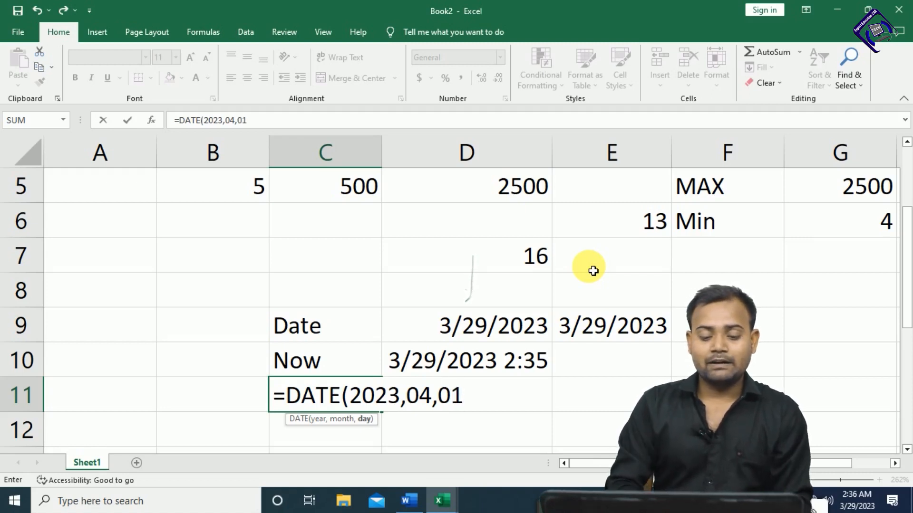
text())
key(Return)
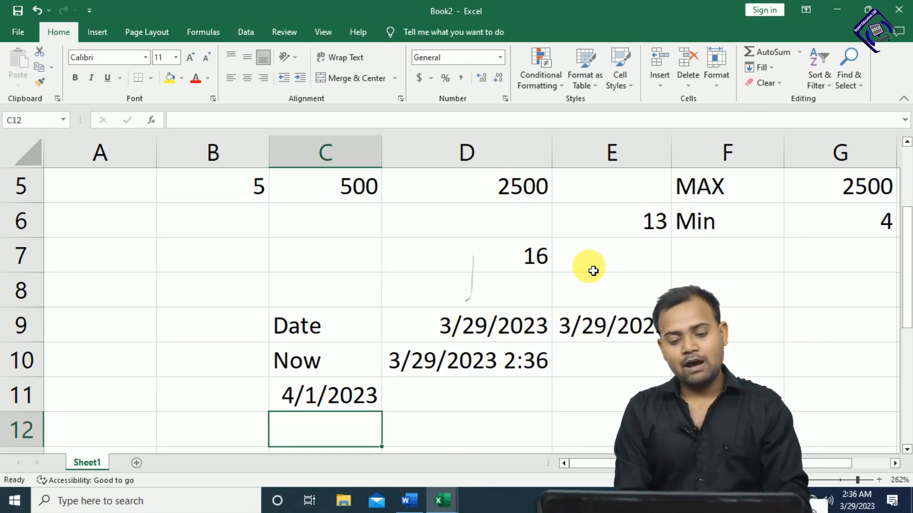
Switch to Word and look through the functions listed after Date, down to Hour
key(alt+Tab)
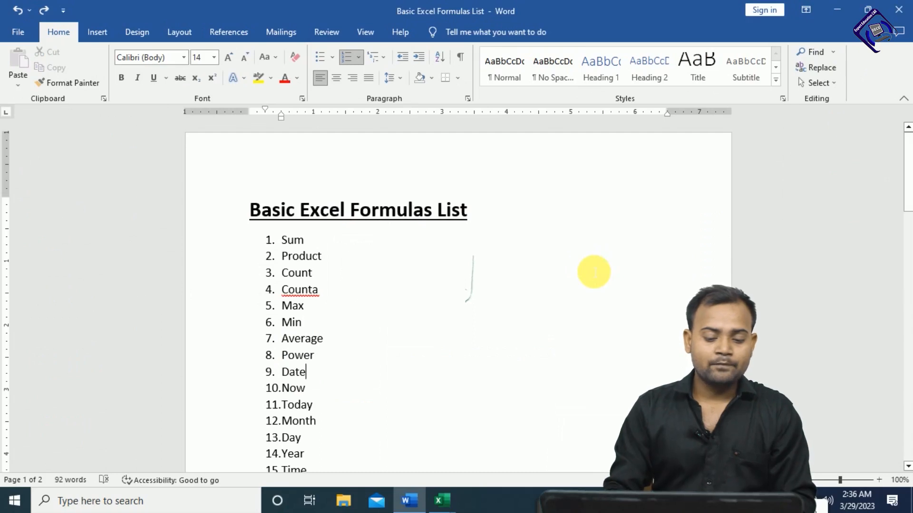
key(Down)
key(Down)
key(Down)
key(Down)
key(Down)
key(Down)
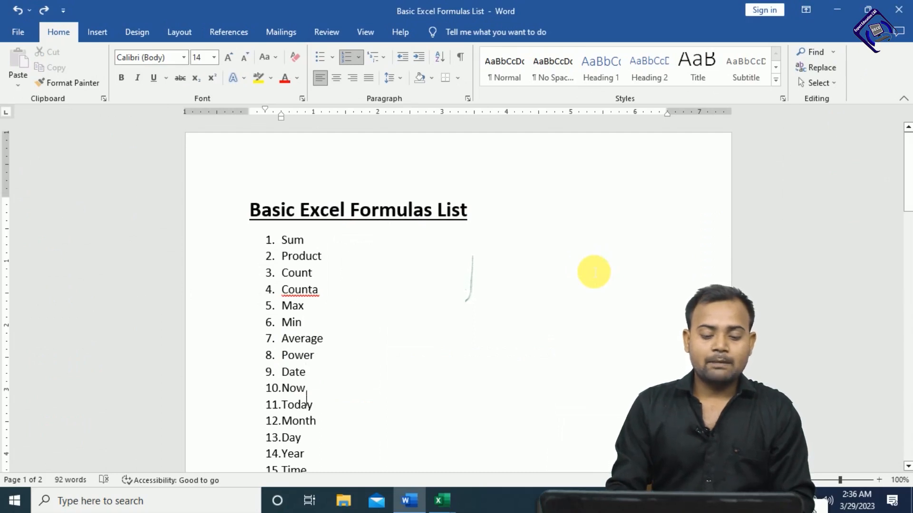
key(Down)
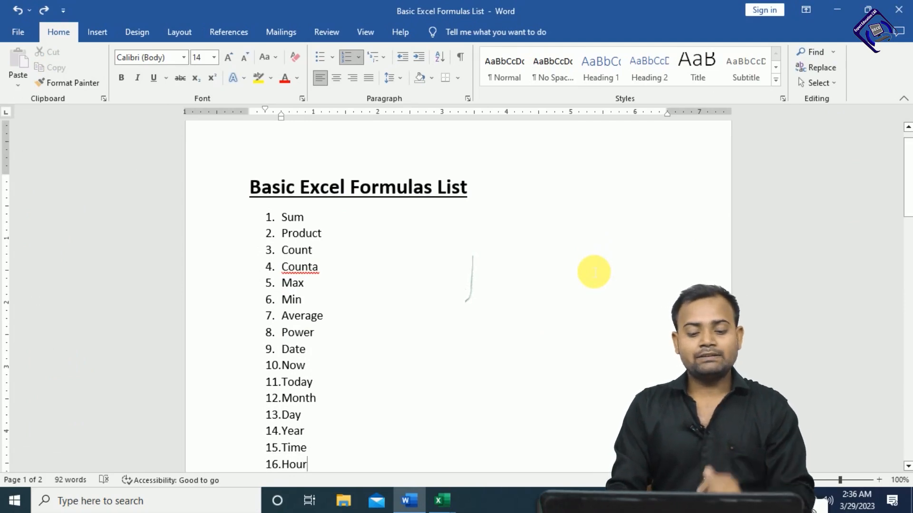
Back in Excel, enter the labels Day, Month and Year in cells E11, E12 and E13
key(alt+Tab)
key(Right)
key(Right)
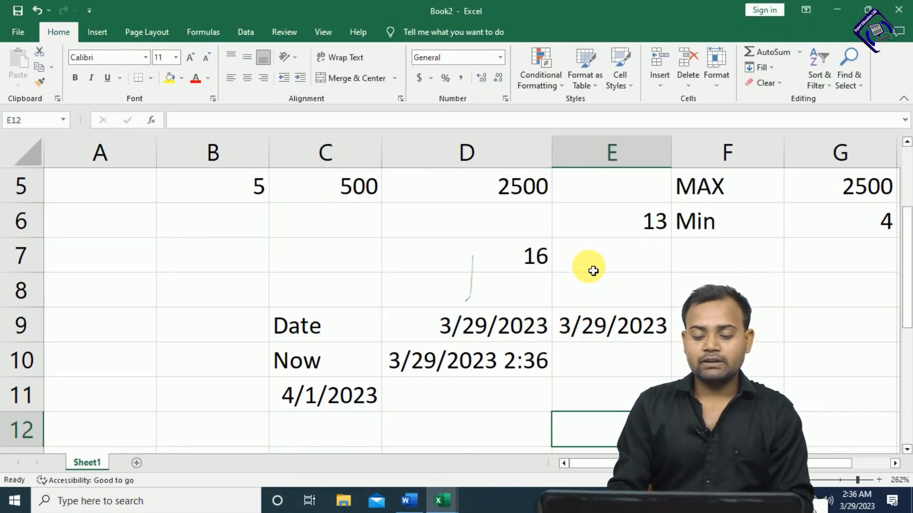
key(Up)
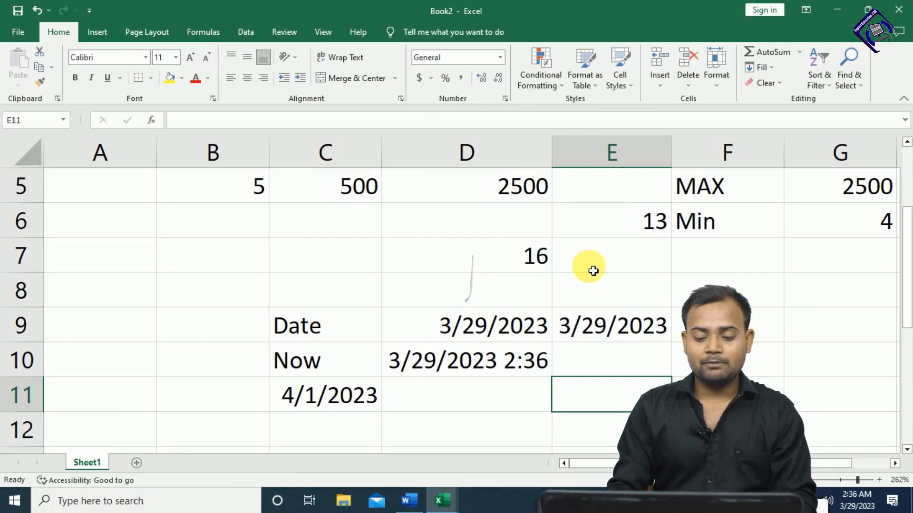
key(Down)
key(Down)
key(Up)
key(Up)
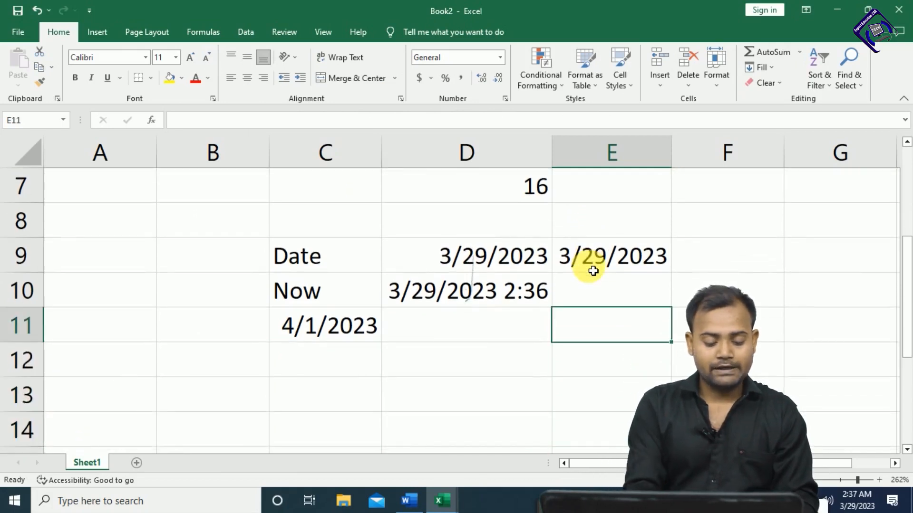
text(Day)
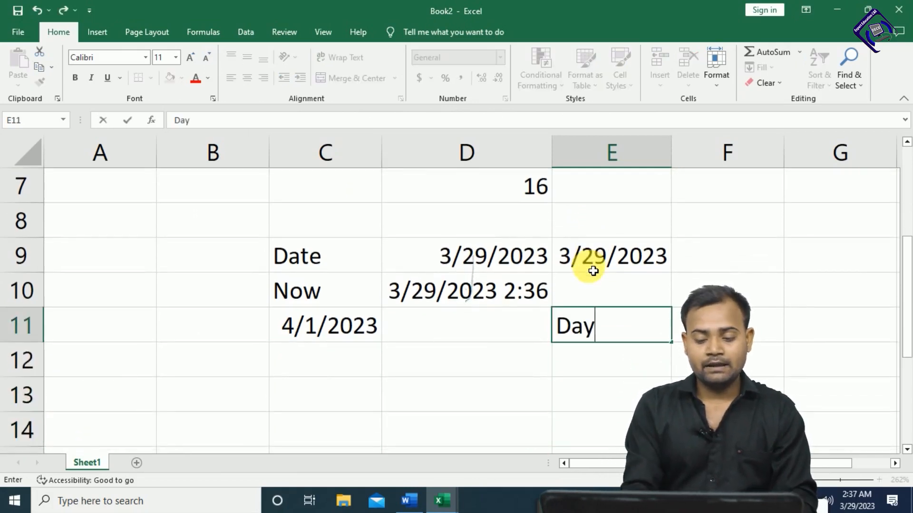
key(Return)
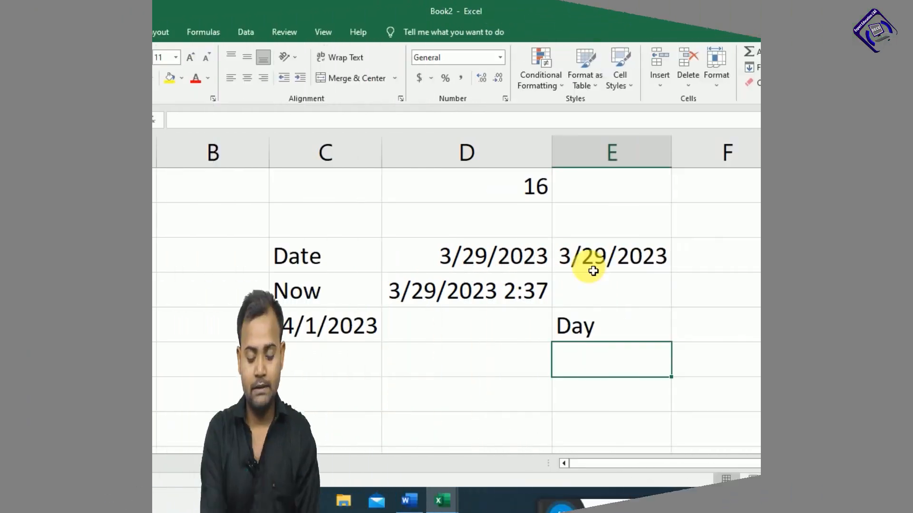
text(Month)
key(Return)
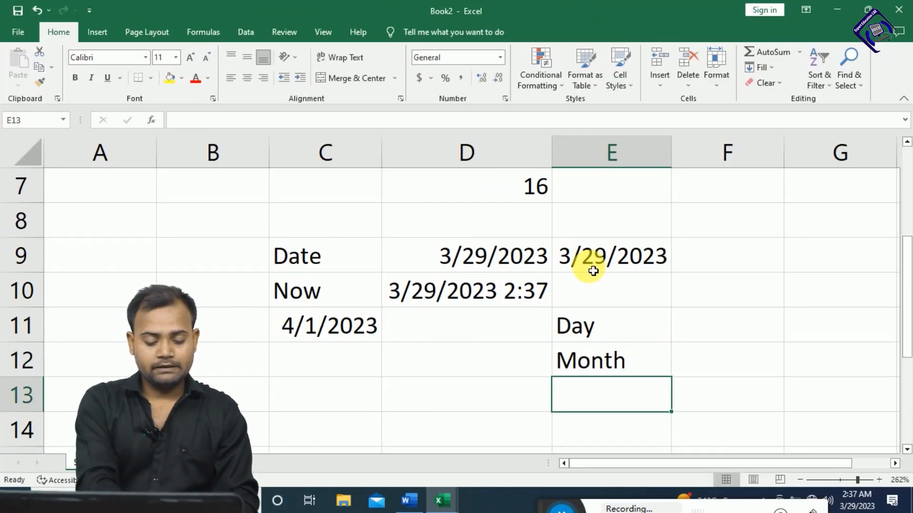
text(Year)
key(Return)
Extract the day from the date in D9 with the formula =DAY(D9) in cell F11
key(Up)
key(Right)
key(Up)
key(Up)
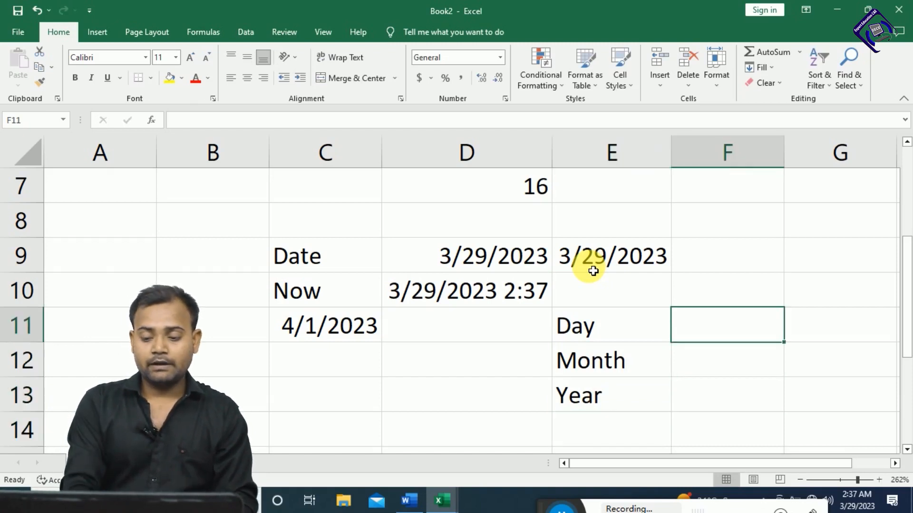
text(=)
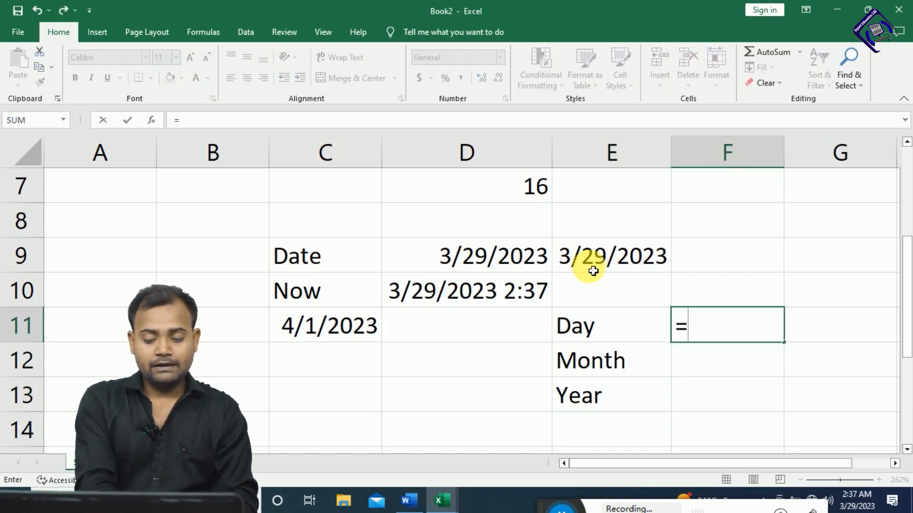
text(day)
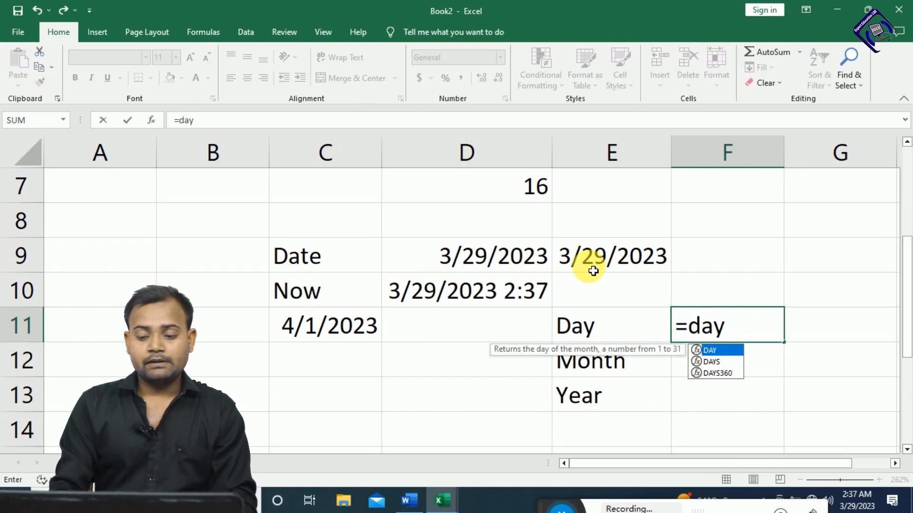
key(Tab)
key(Up)
key(Up)
key(Left)
key(Left)
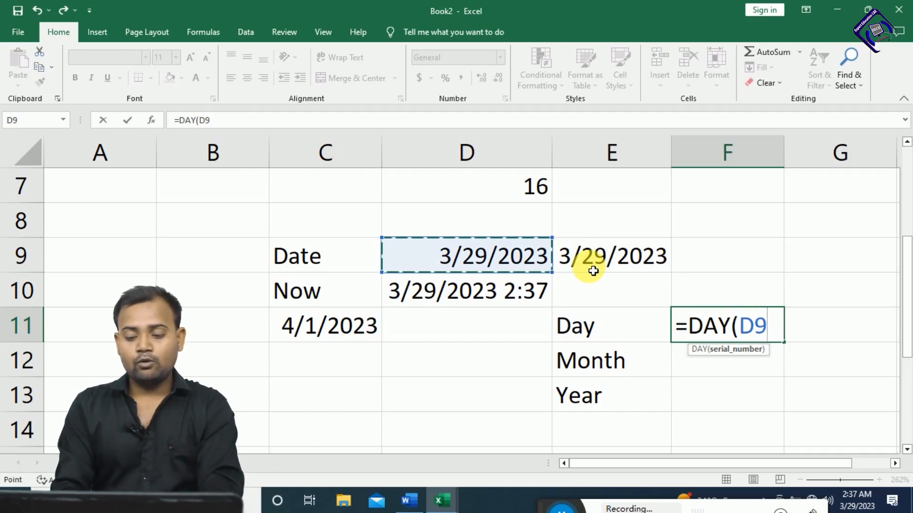
text())
key(Return)
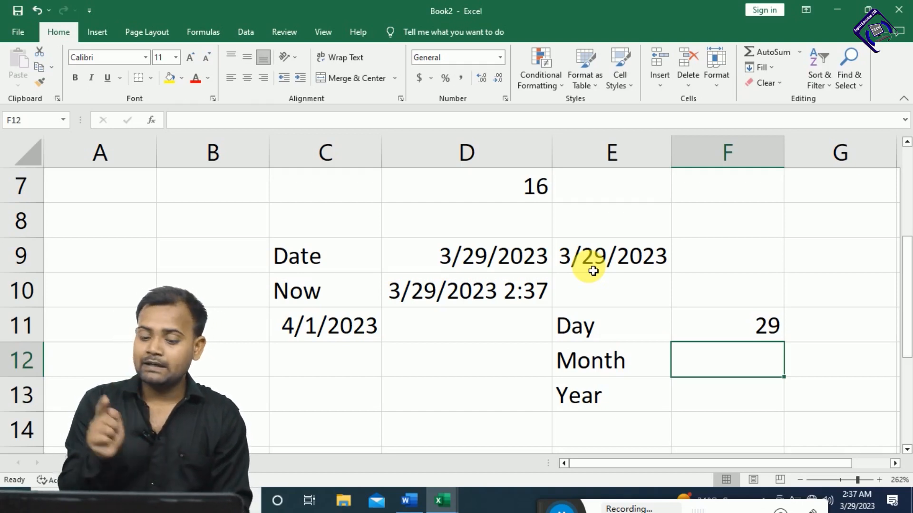
Extract the month from the date in D9 with the formula =MONTH(D9) in cell F12
text(=mon)
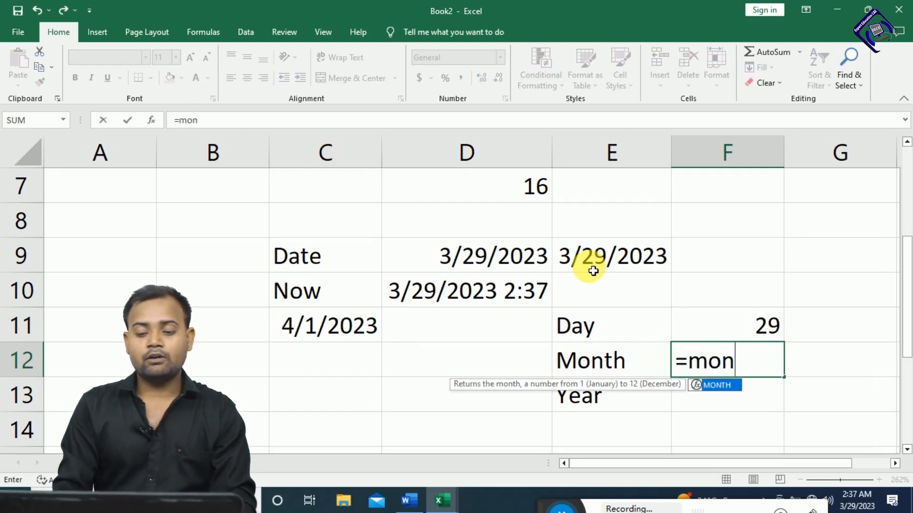
key(Tab)
key(Up)
key(Left)
key(Left)
key(Up)
key(Up)
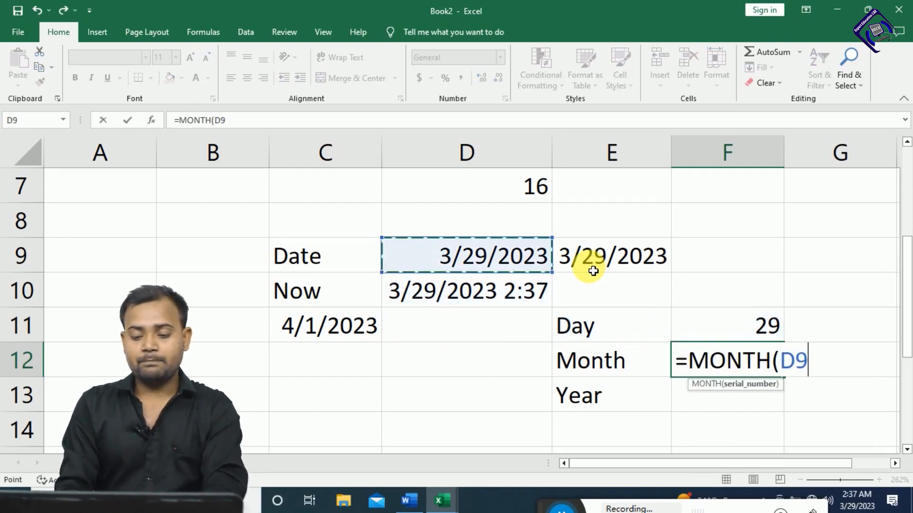
text())
key(Return)
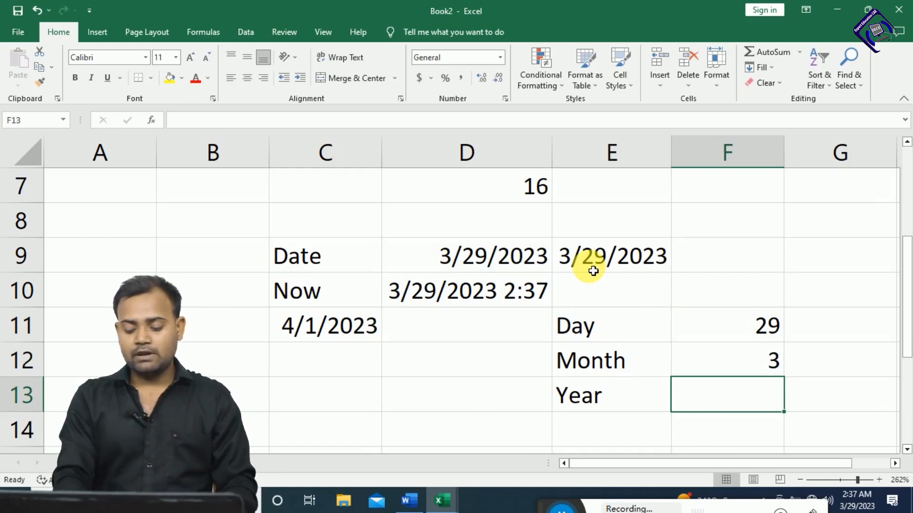
Extract the year from the date in D9 with the formula =YEAR(D9) in cell F13
text(=yae)
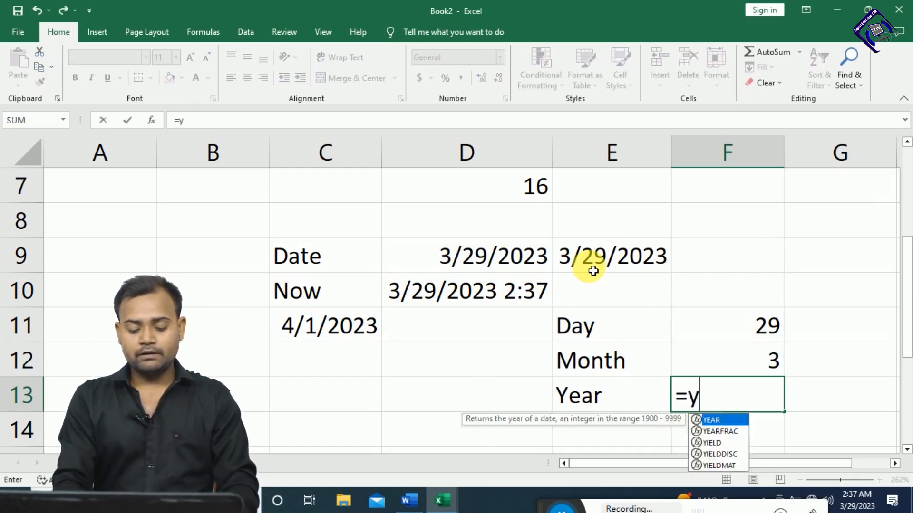
key(BackSpace)
key(BackSpace)
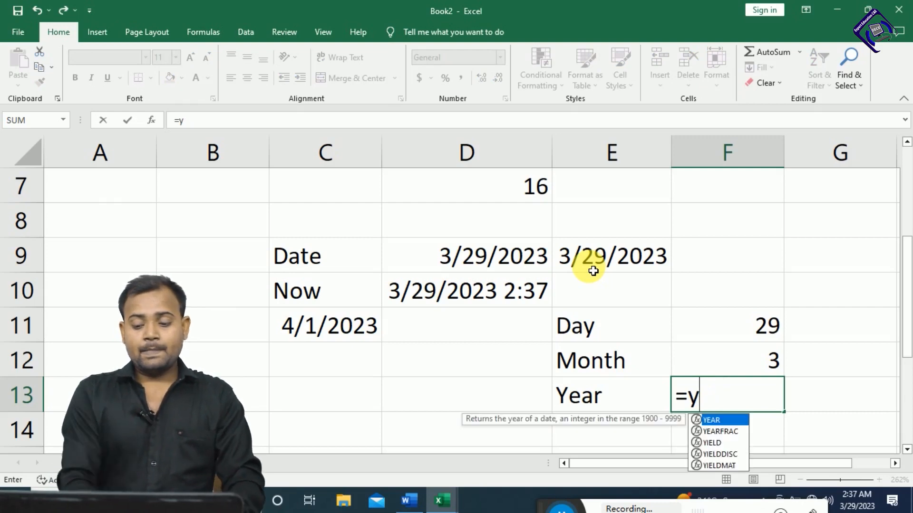
text(ear)
key(Tab)
key(Up)
key(Up)
key(Up)
key(Left)
key(Up)
key(Left)
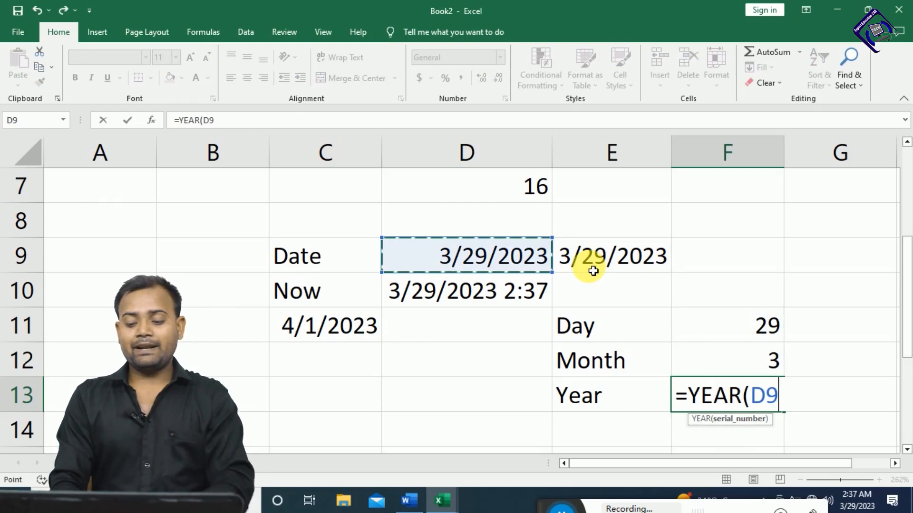
text())
key(Return)
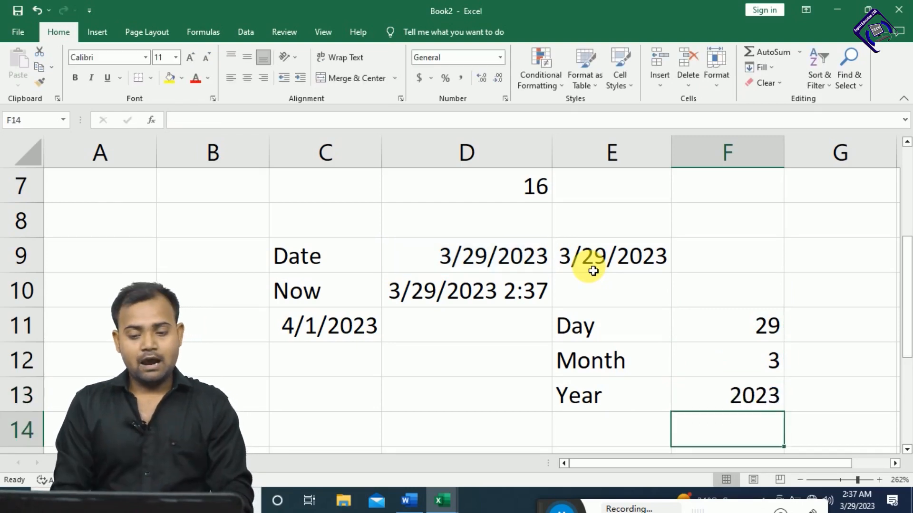
Check the Word formulas list for the functions after Year, and go to the empty cell C14 in Excel
key(alt+Tab)
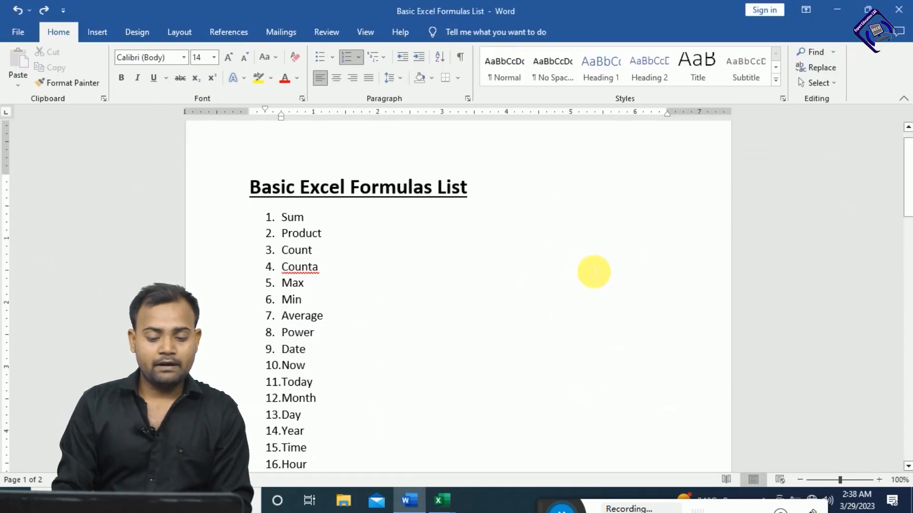
scroll(594, 272, down, 1)
scroll(594, 272, down, 1)
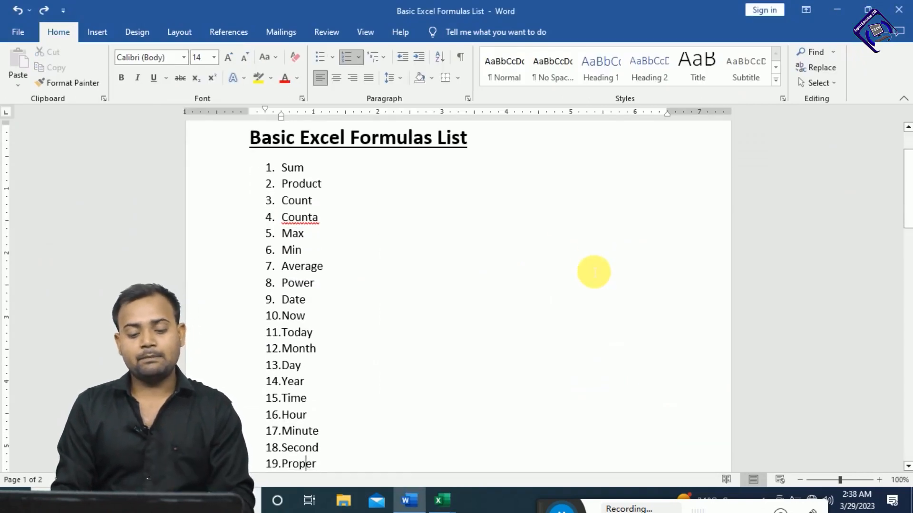
key(alt+Tab)
key(Left)
key(Left)
key(Left)
key(Left)
key(Right)
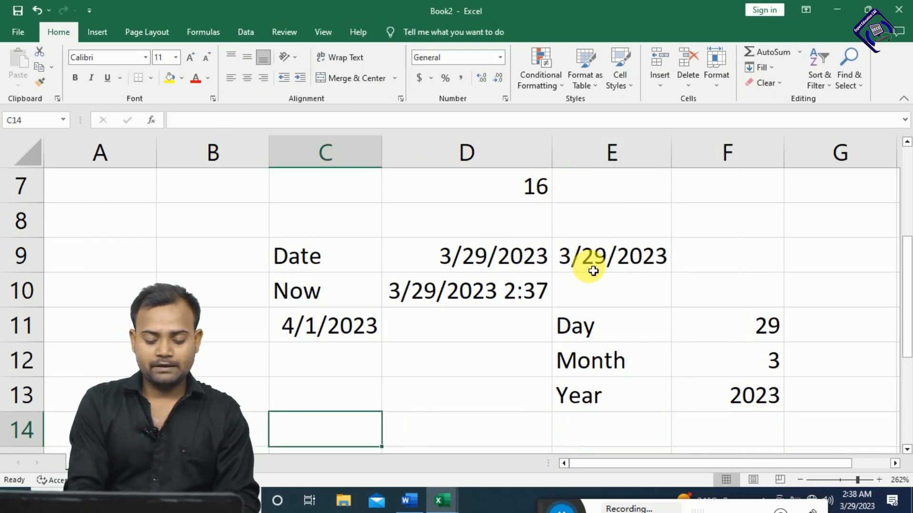
Label cell C14 "Time" and enter the formula =TIME(02,38,55) in cell D14
text(Time)
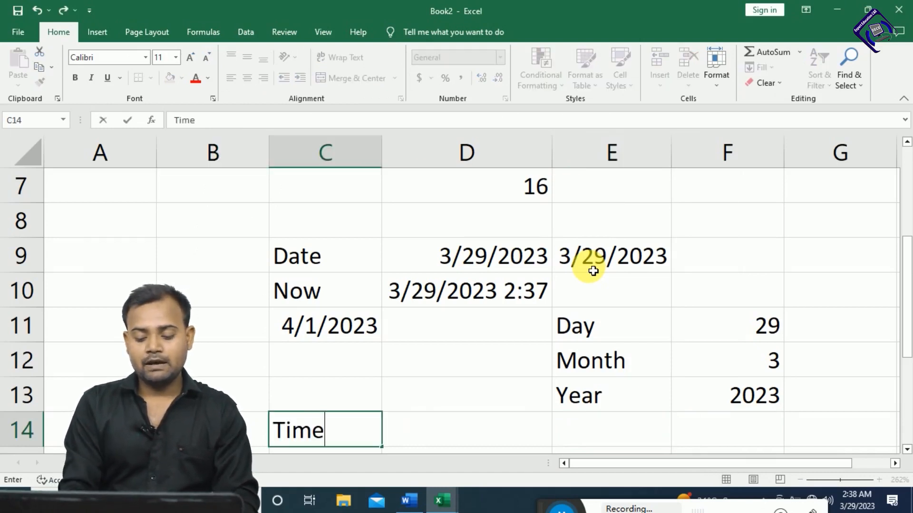
key(Tab)
text(=t)
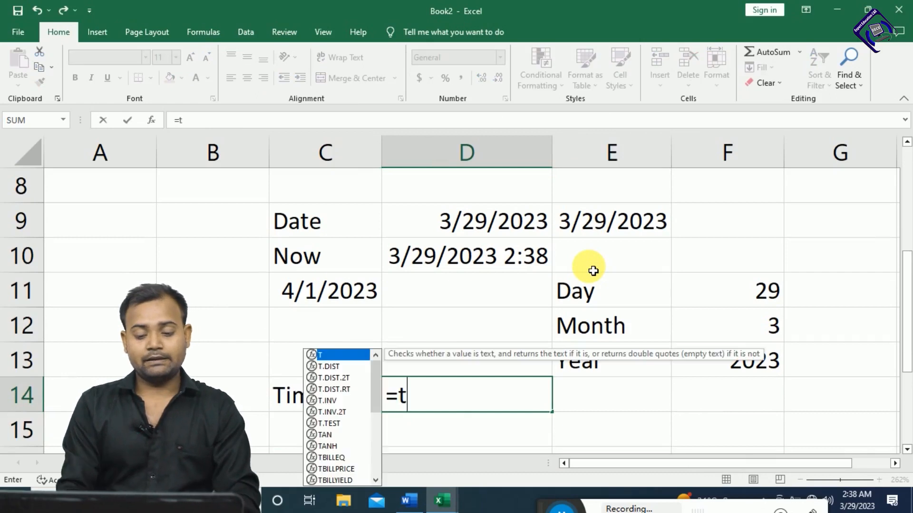
text(ime)
key(Tab)
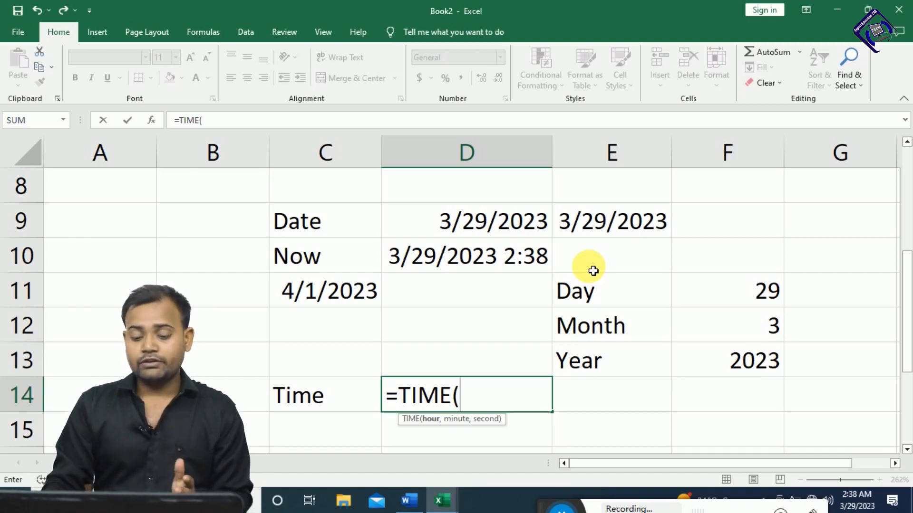
text(02,)
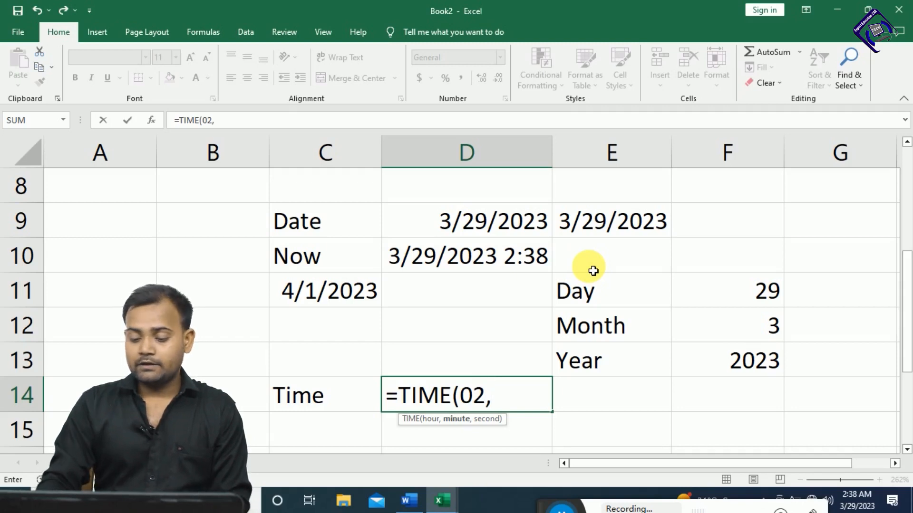
text(38)
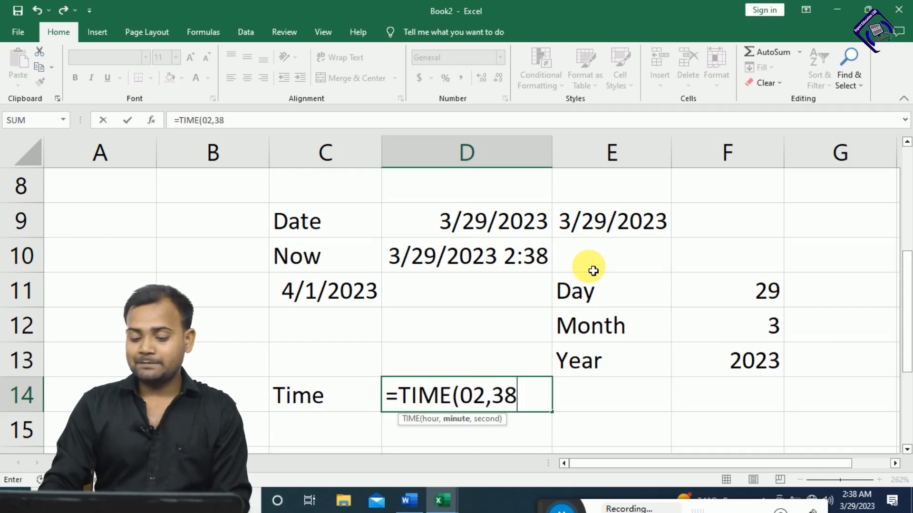
text(,55))
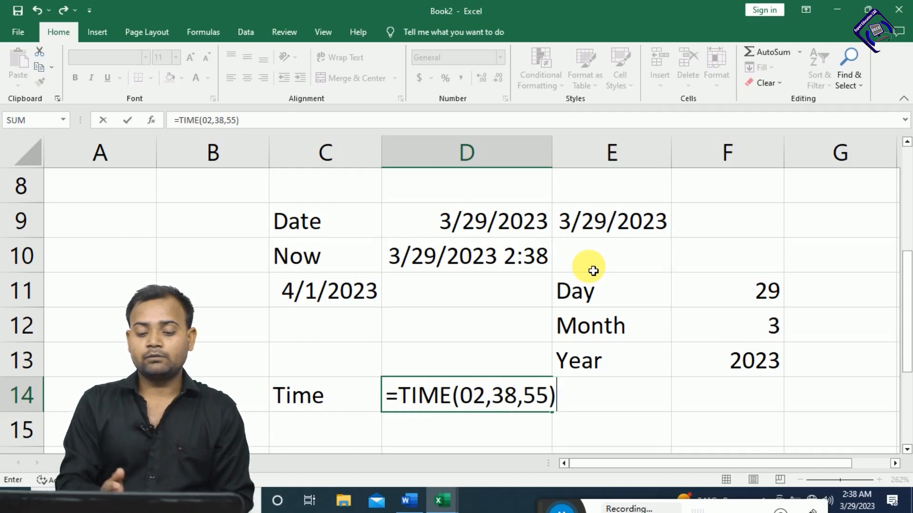
key(Return)
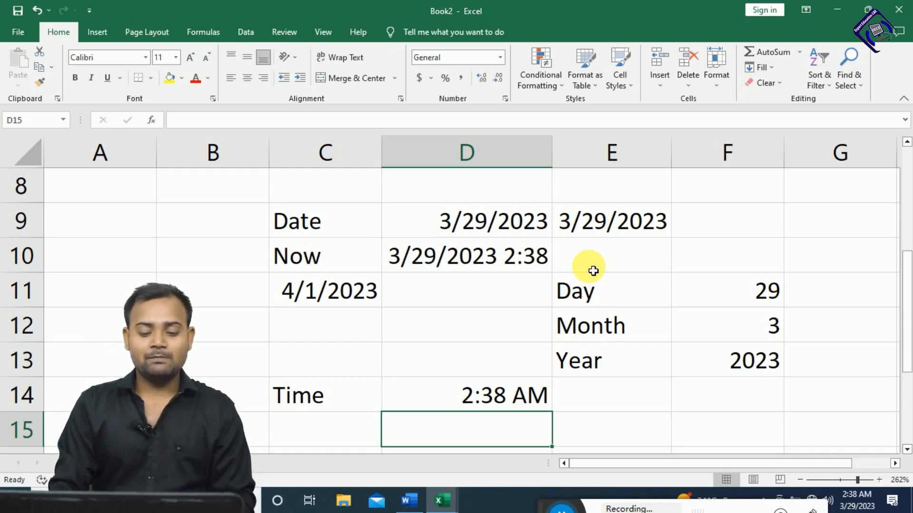
Check the function after Time in the Word list, and extract the hour in Excel cell C15 with =HOUR(D14)
key(Down)
key(Left)
key(Up)
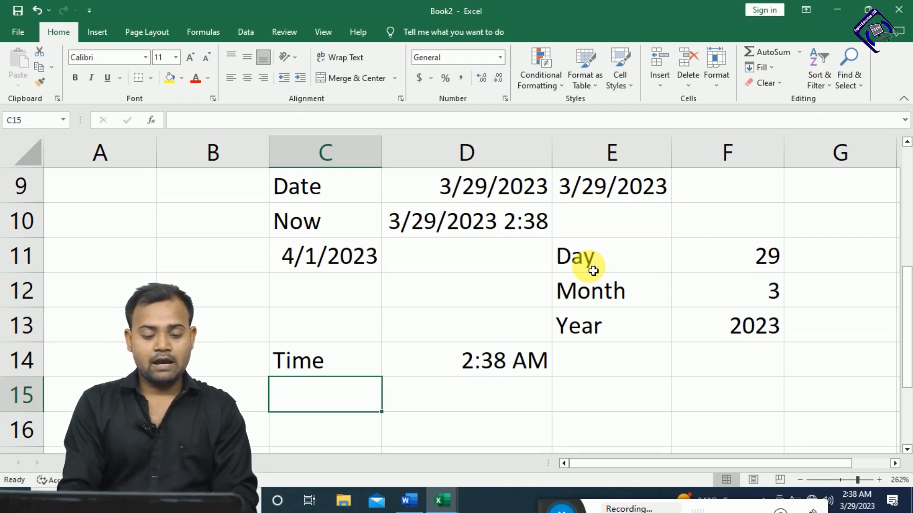
key(alt+Tab)
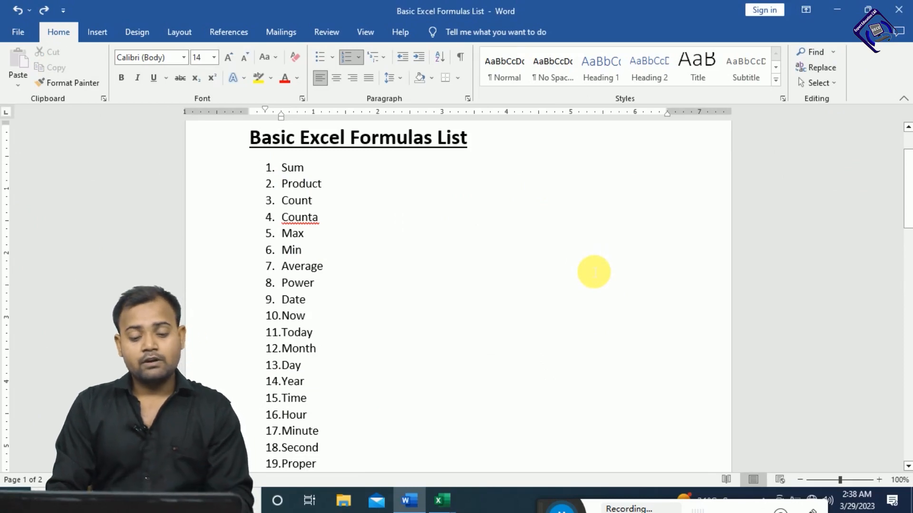
key(alt+Tab)
text(=)
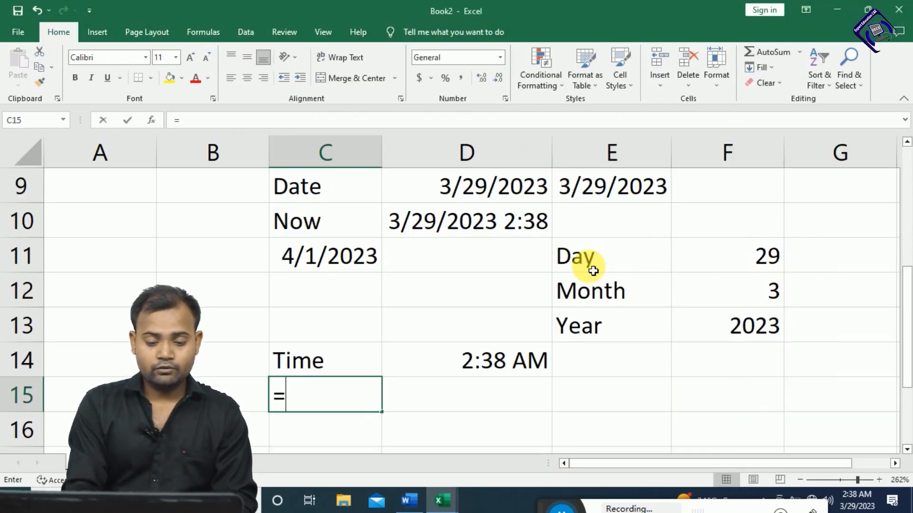
text(ho)
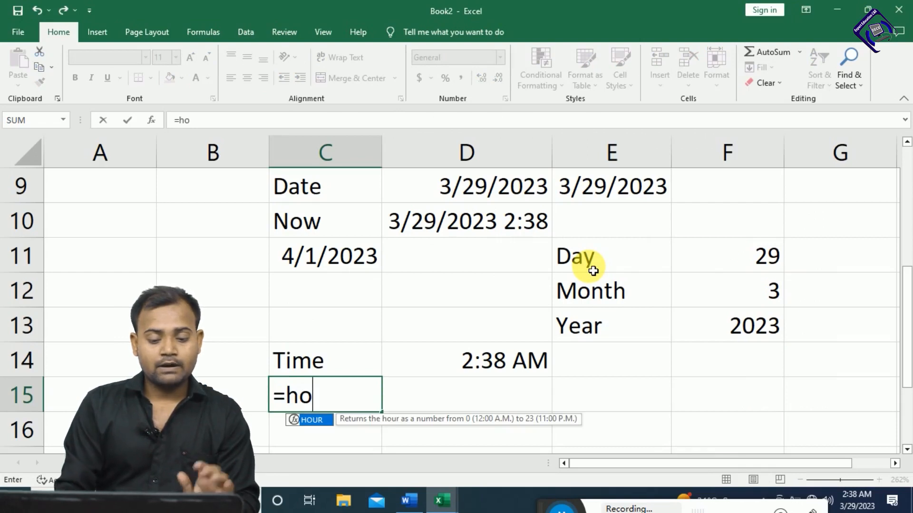
key(Tab)
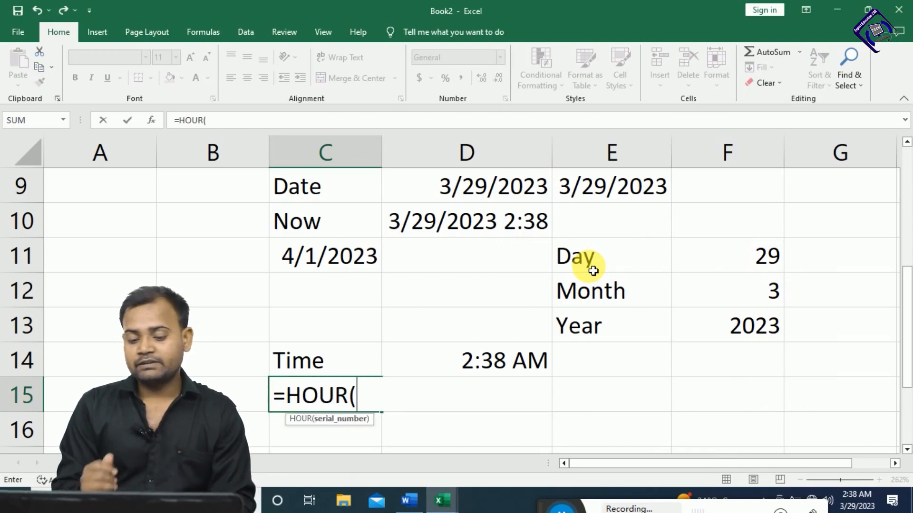
key(Up)
key(Right)
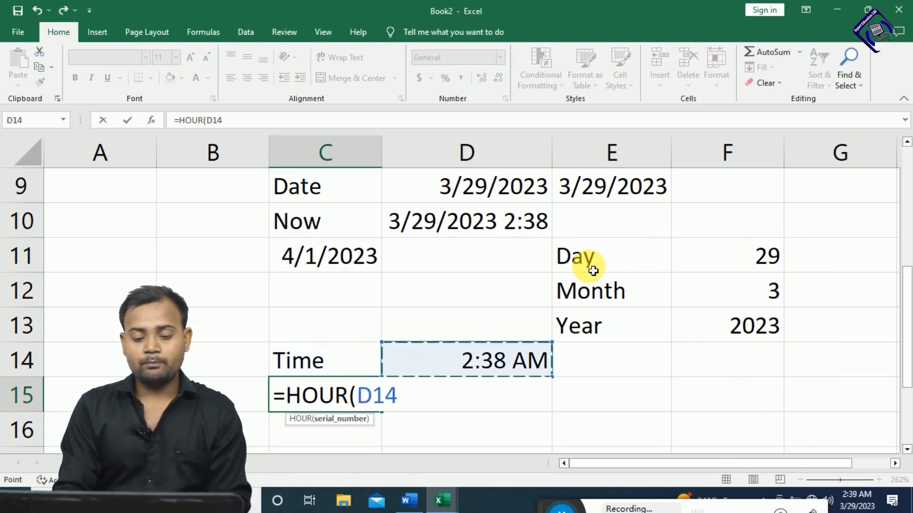
text())
key(Return)
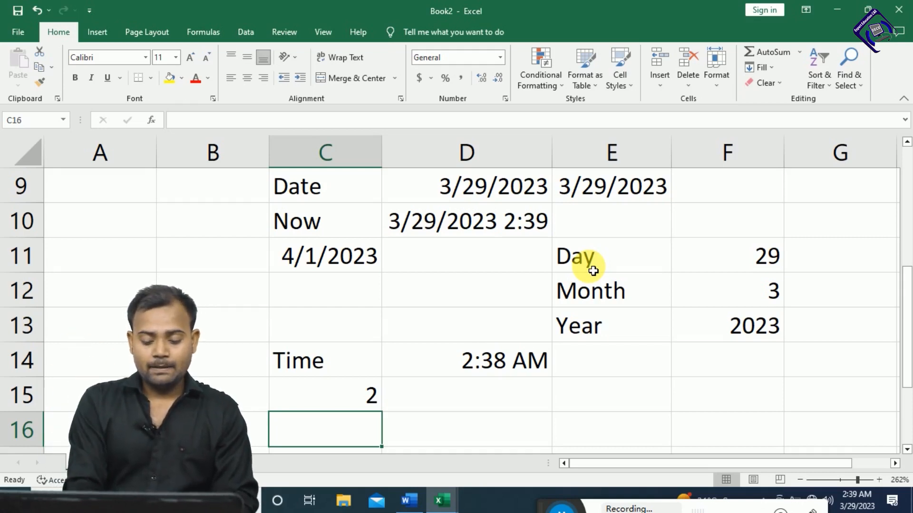
Extract the minutes from the time in D14 with the formula =MINUTE(D14) in cell C16
text(=min)
key(Down)
key(Down)
key(Tab)
key(Up)
key(Up)
key(Right)
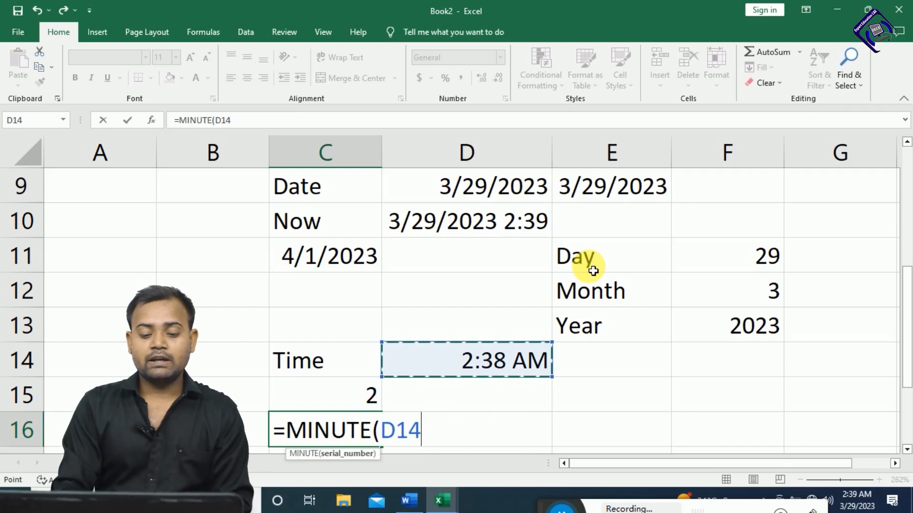
text())
key(Return)
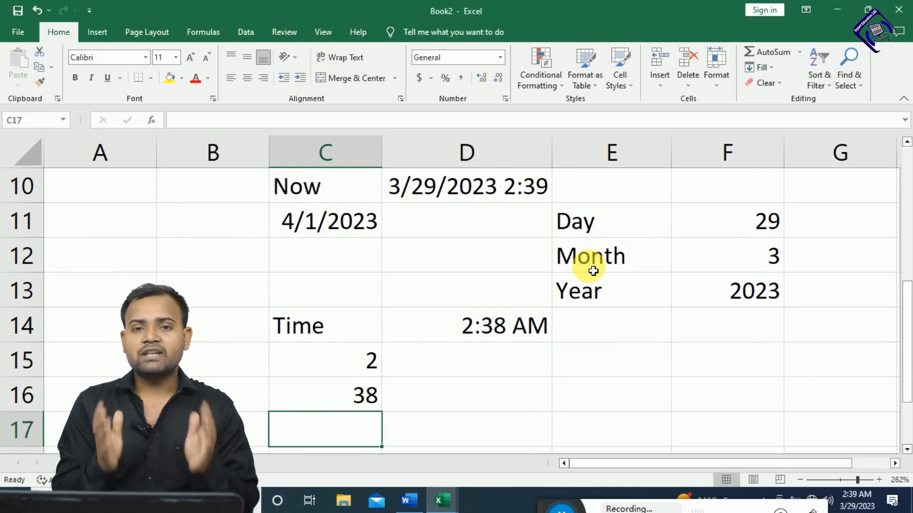
Extract the seconds from the time in D14 with the formula =SECOND(D14) in cell C17
text(=sec)
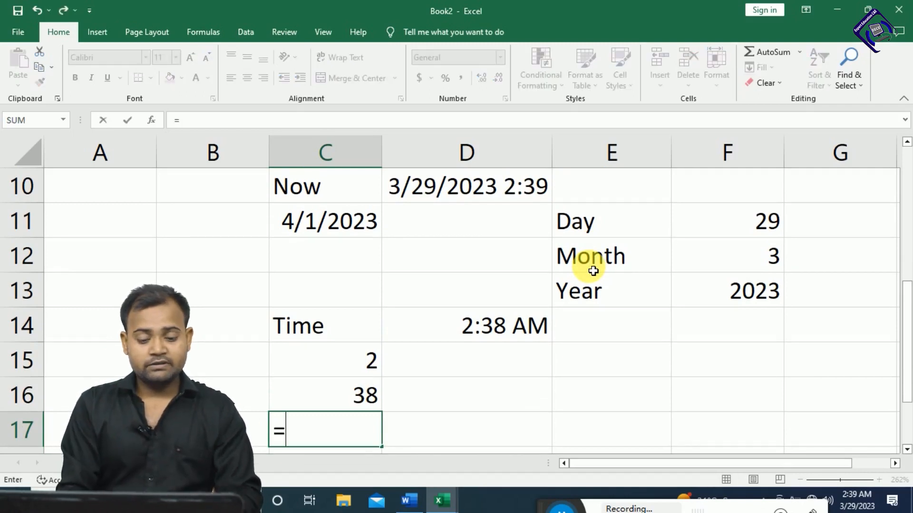
key(Down)
key(Down)
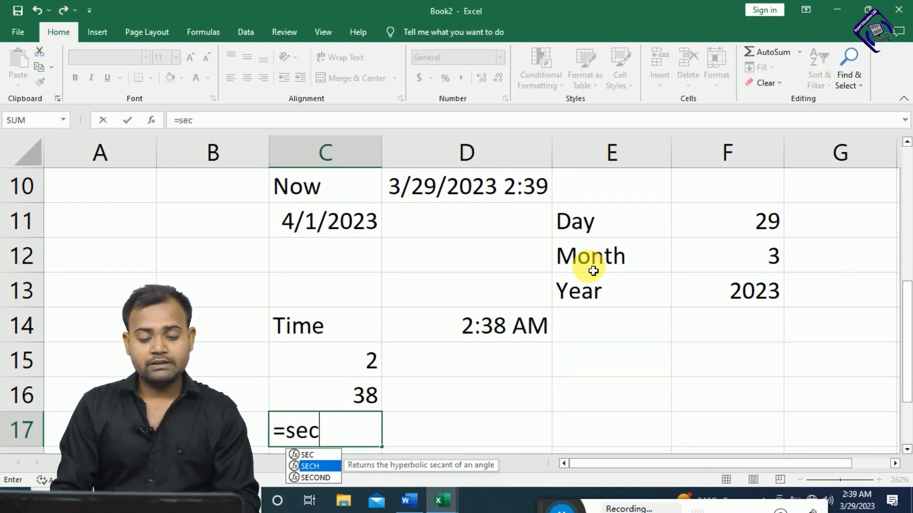
key(Tab)
key(Up)
key(Up)
key(Up)
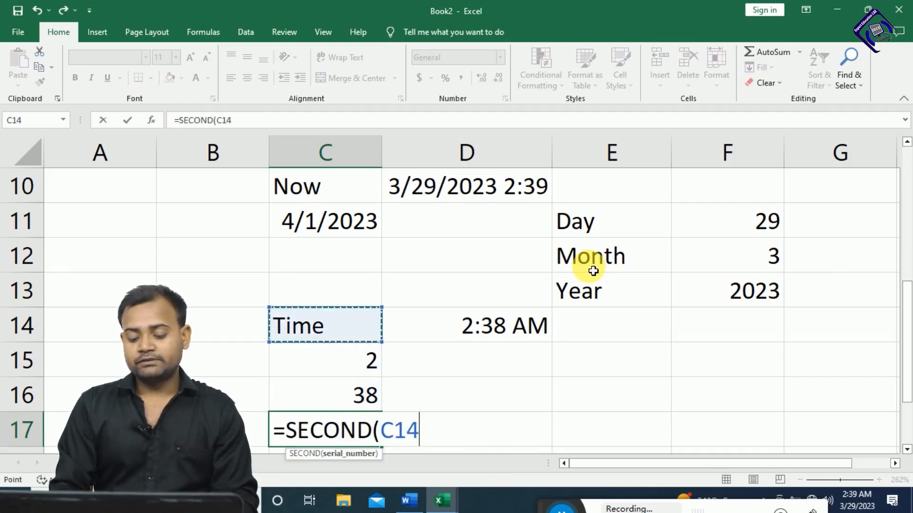
key(Right)
text())
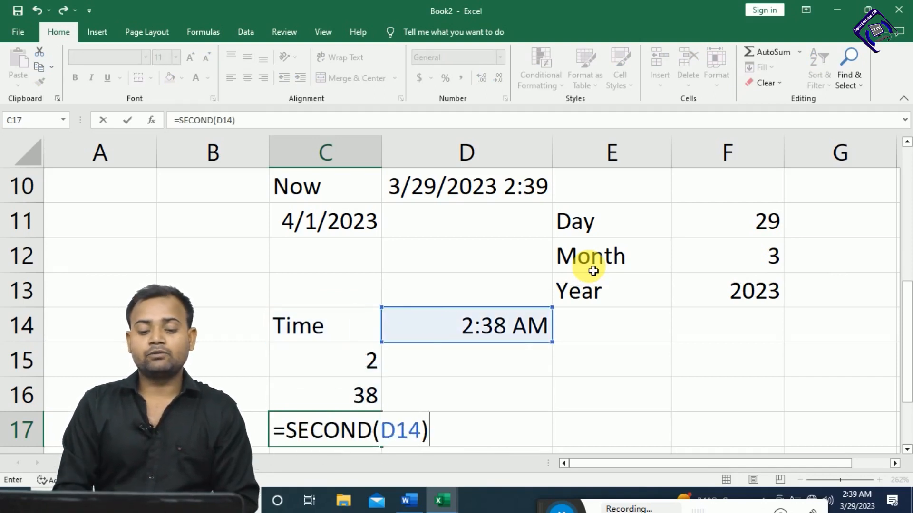
key(Return)
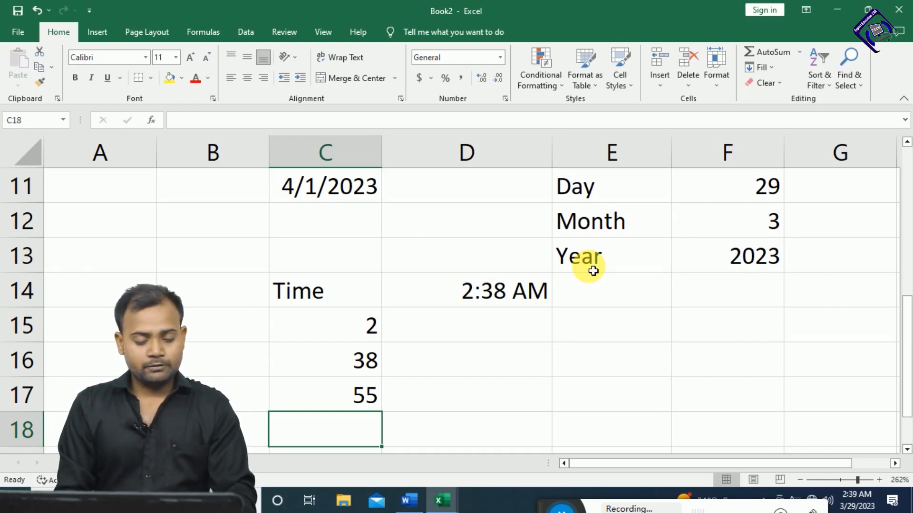
Review the functions after Second in the Word formulas list down to its end, and return to the Excel workbook
key(alt+Tab)
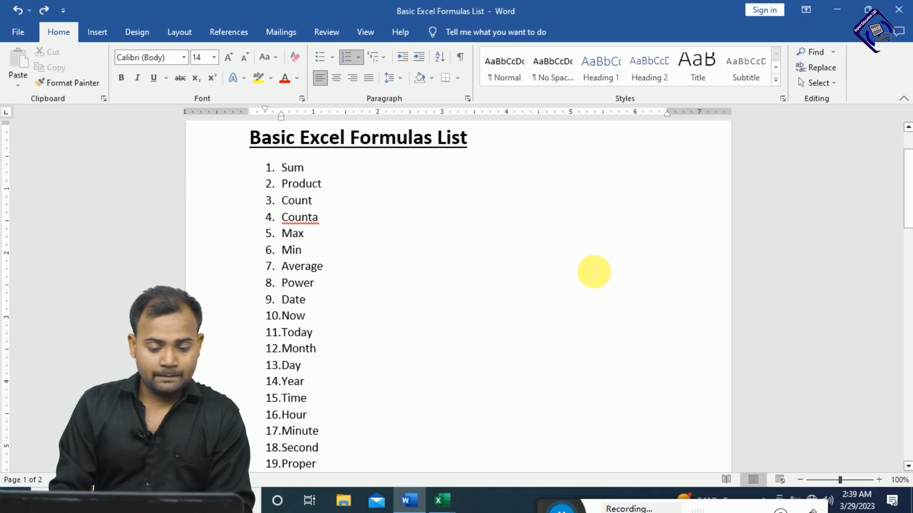
text(Upper Lower Left Right MID)
key(Return)
text(Concatenate)
key(Return)
text(Trim)
key(Return)
key(Return)
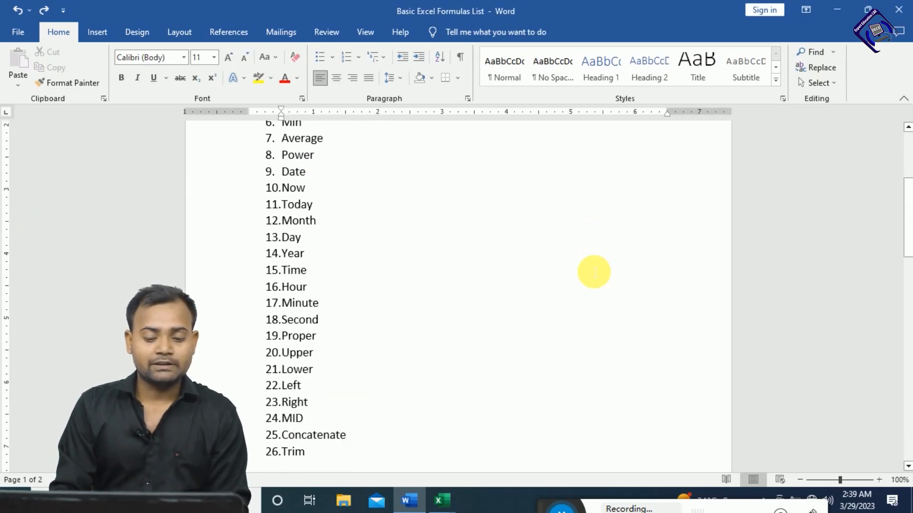
key(Return)
key(Return)
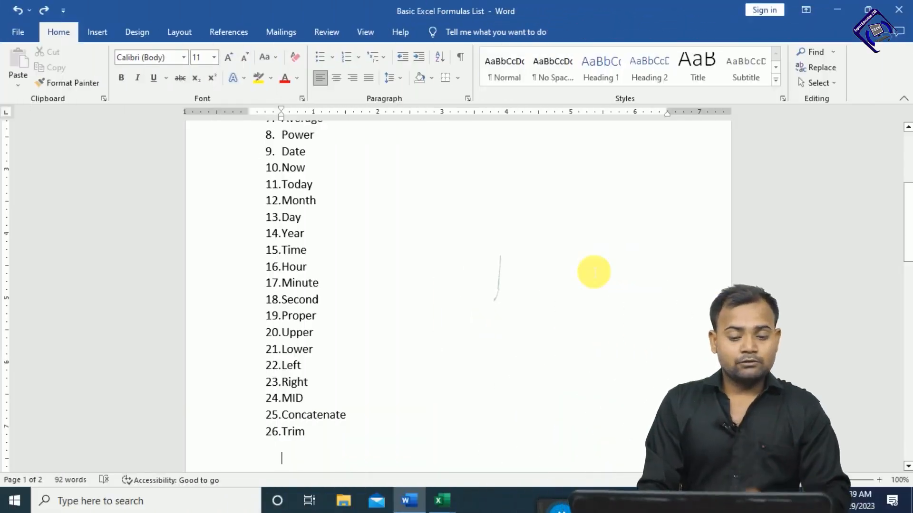
key(alt+Tab)
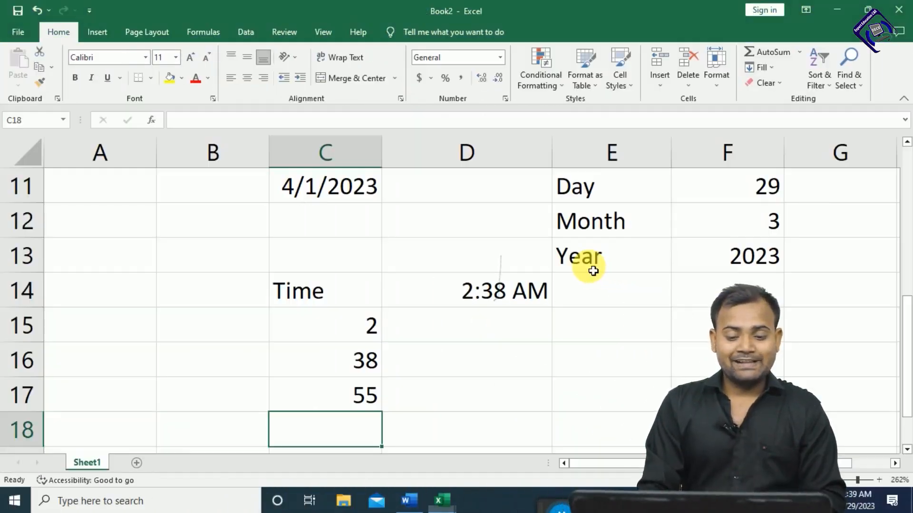
Replace the label in cell C14 with "time" in all lowercase letters
key(Down)
key(Up)
key(Up)
key(Up)
key(Up)
key(Up)
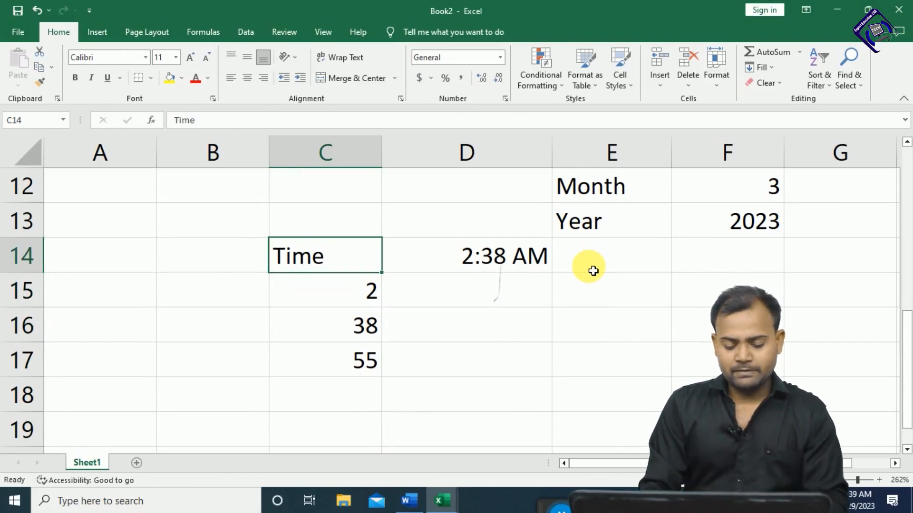
text(Time)
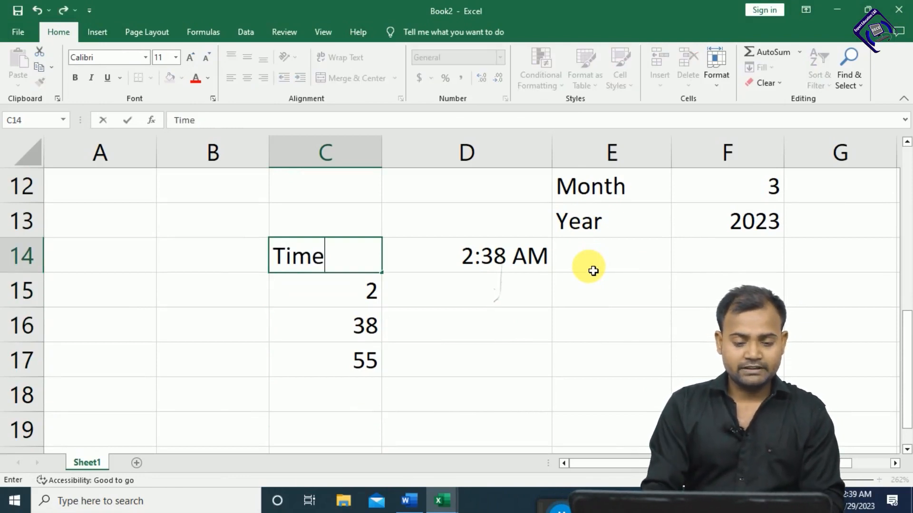
key(Return)
key(Up)
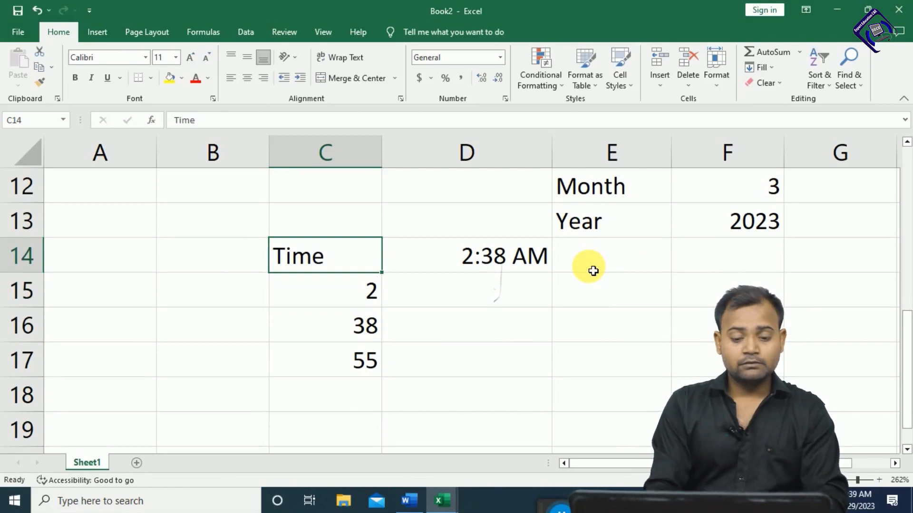
text(time)
key(Return)
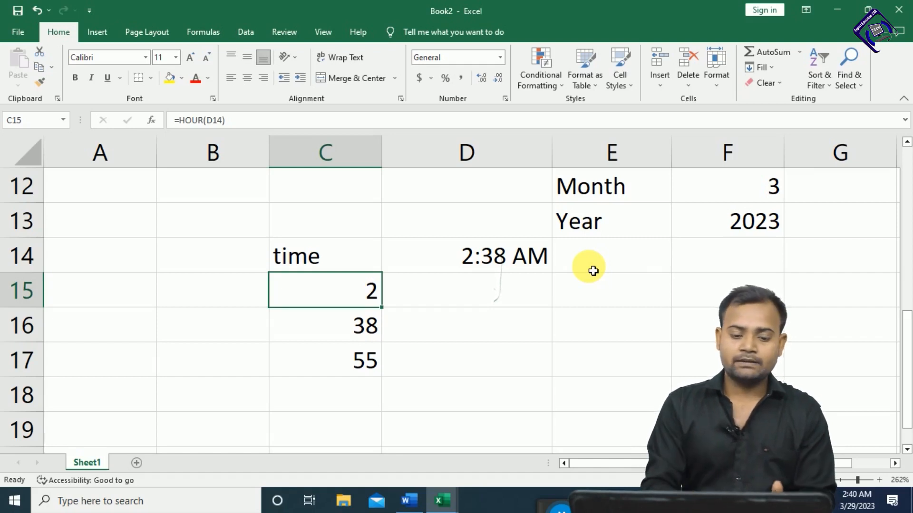
Convert the text in C14 to proper case with the formula =PROPER(C14) in cell B14
key(Left)
key(Up)
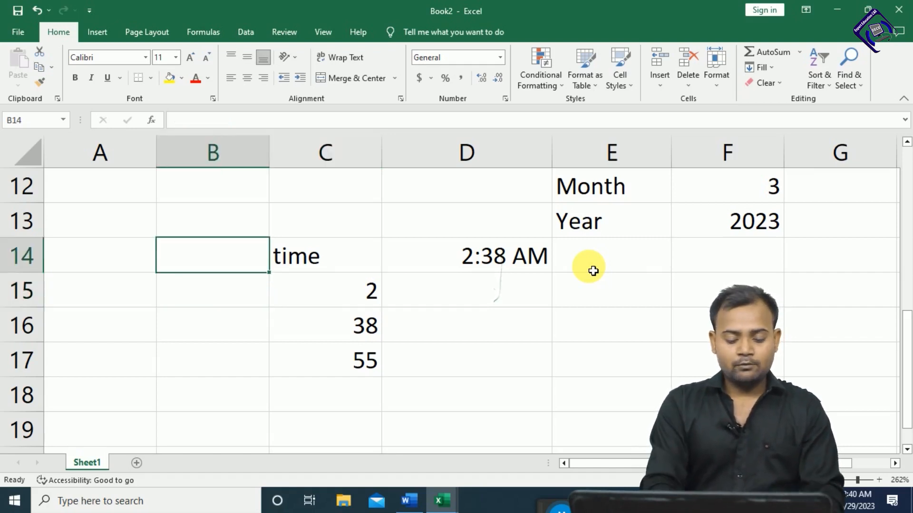
text(=)
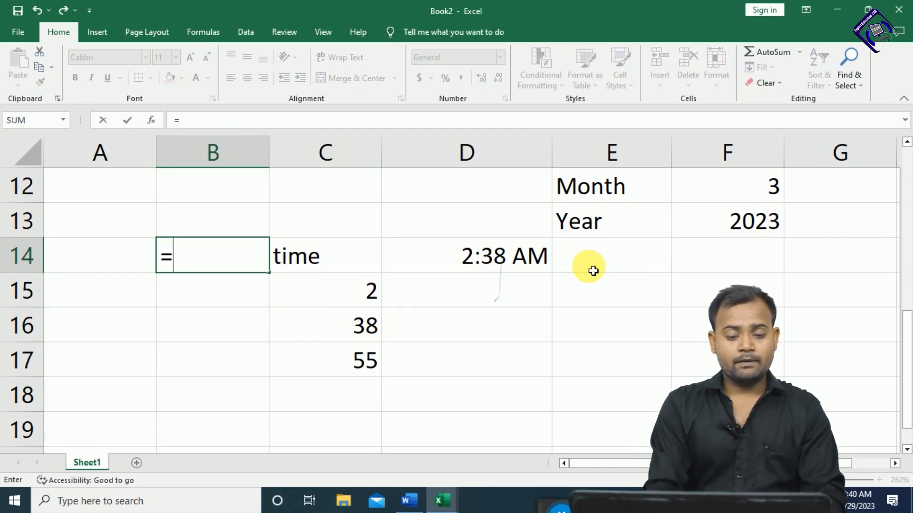
text(pro)
key(Down)
key(Down)
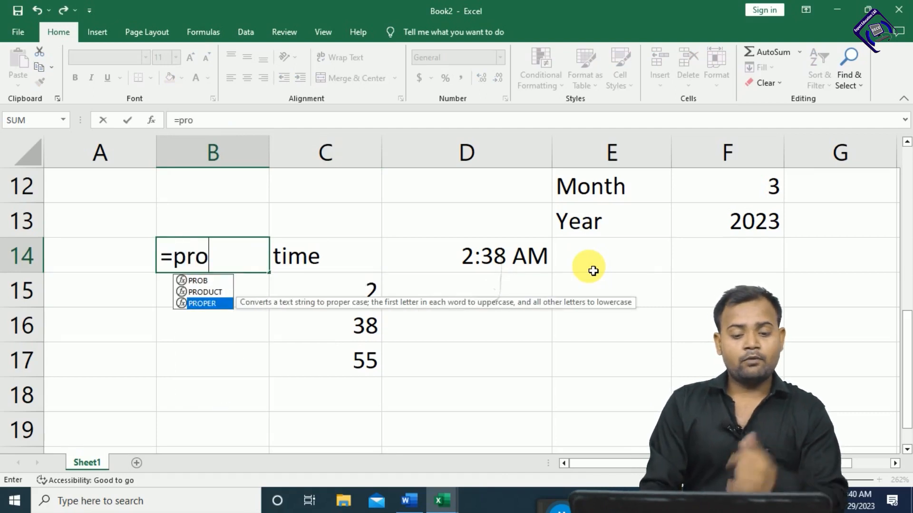
key(Tab)
key(Right)
text())
key(Return)
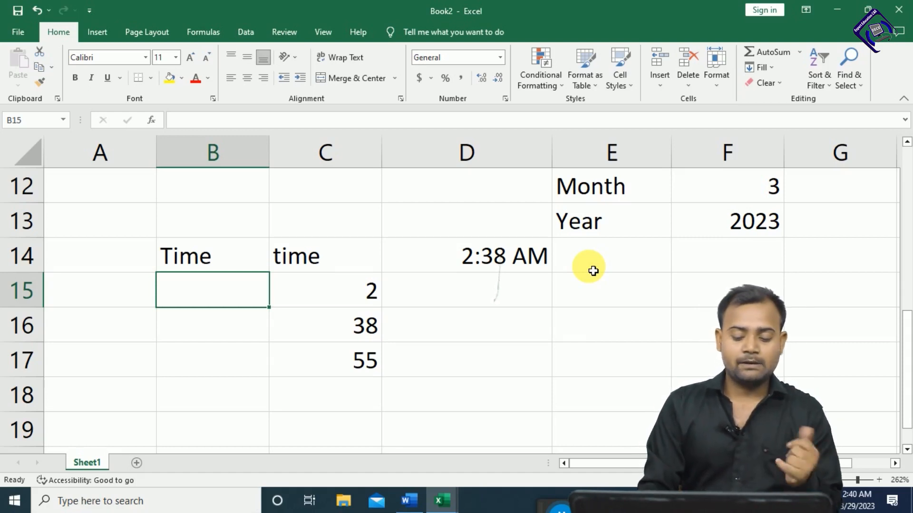
Convert the text in B14 to uppercase with the formula =UPPER(B14) in cell B16
key(Down)
text(+)
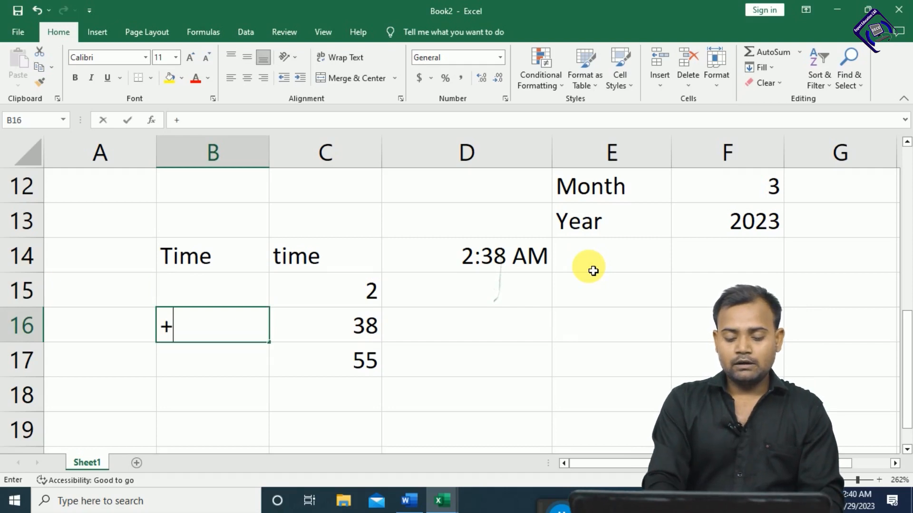
key(BackSpace)
text(=UPPER()
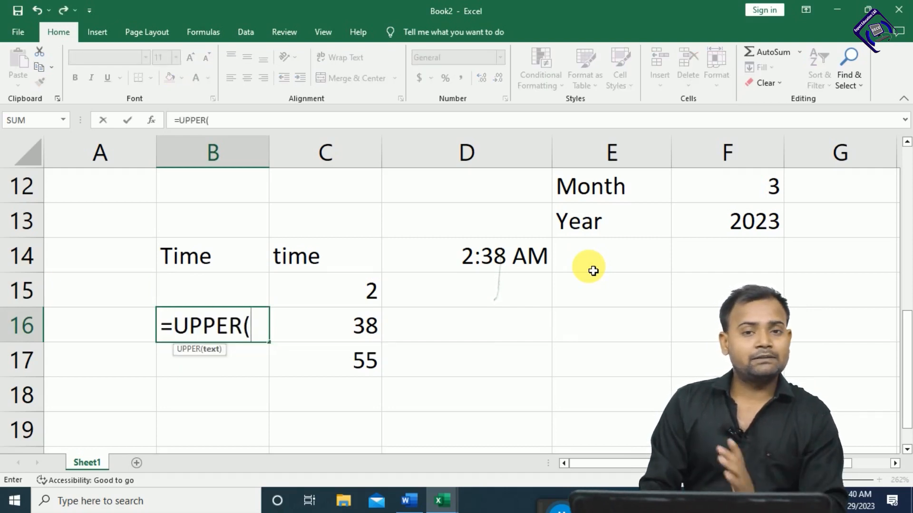
key(Up)
key(Up)
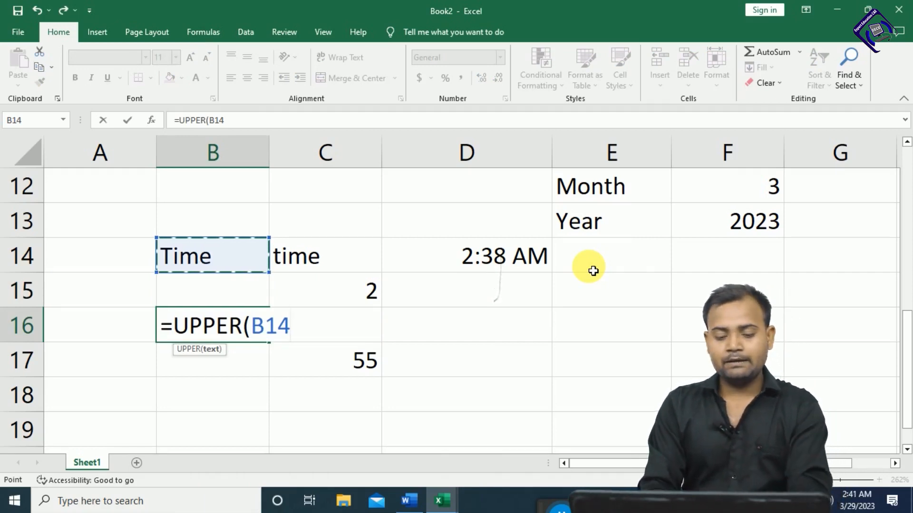
text())
key(Return)
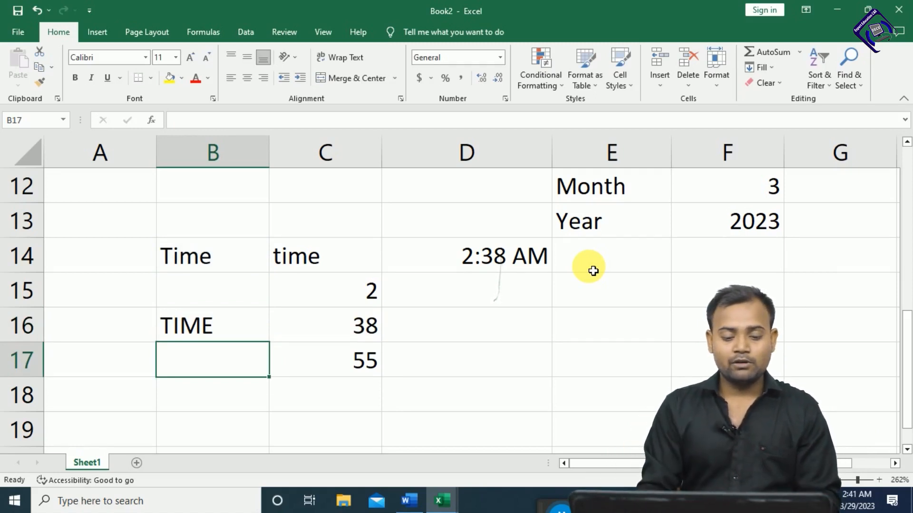
Convert the text in B16 to lowercase with the formula =LOWER(B16) in cell B18
key(Down)
text(=)
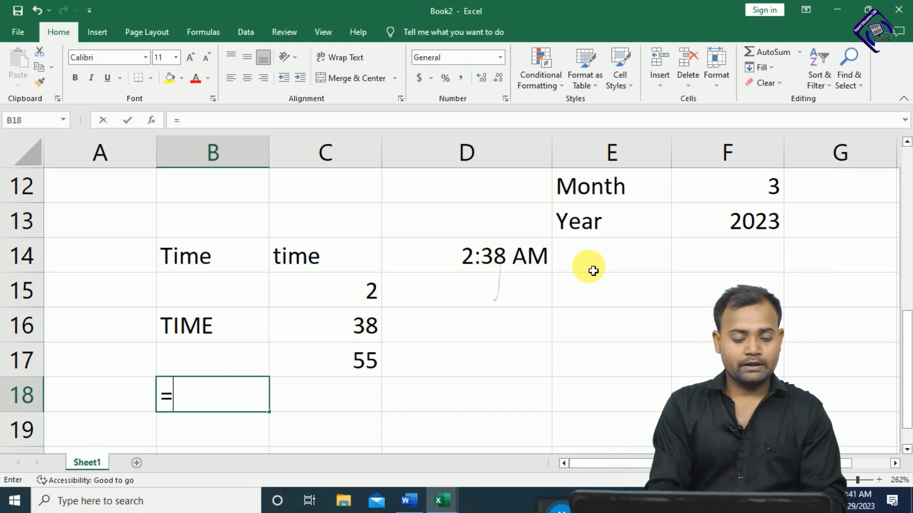
text(lo)
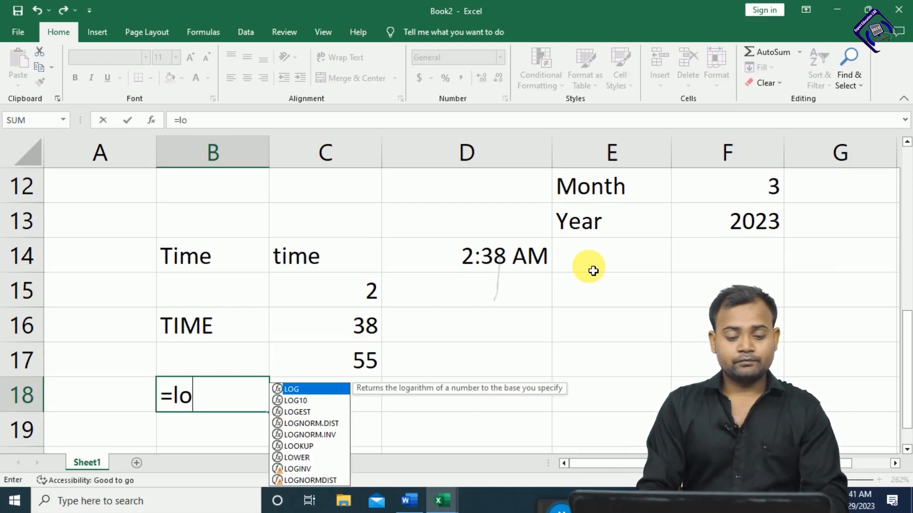
text(w)
key(Tab)
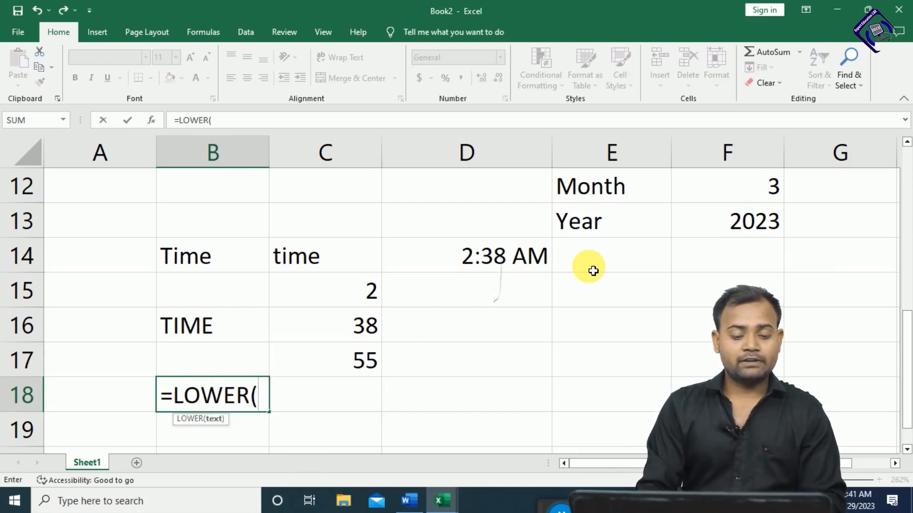
key(Up)
key(Up)
text())
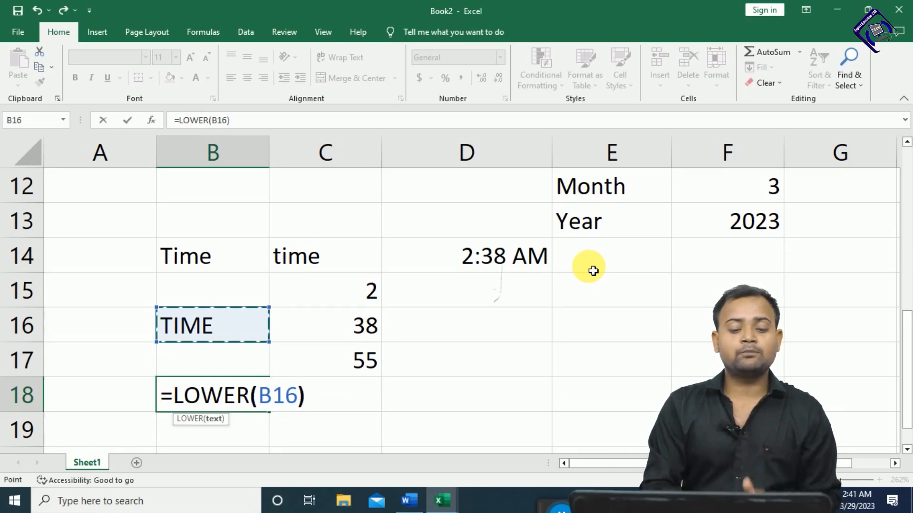
key(Return)
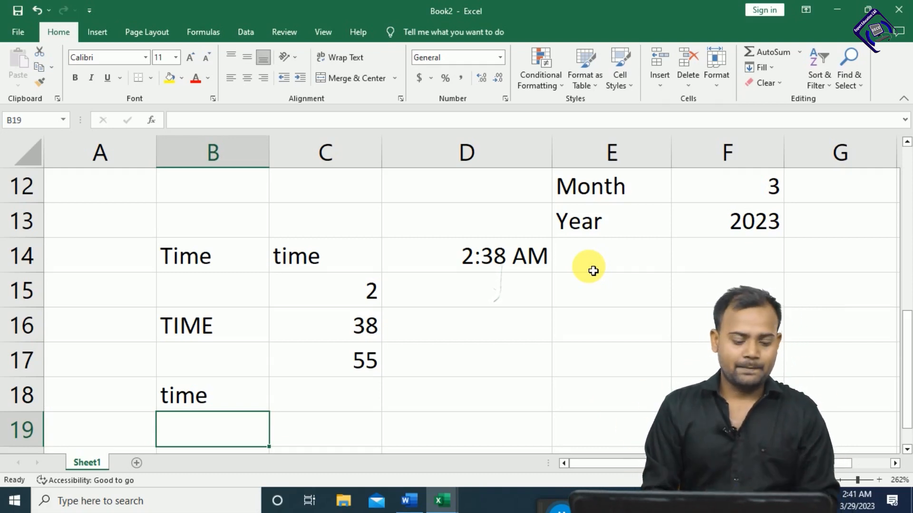
Switch to the Word formulas list to check the functions after Lower, and return to the Excel workbook
key(alt+Tab)
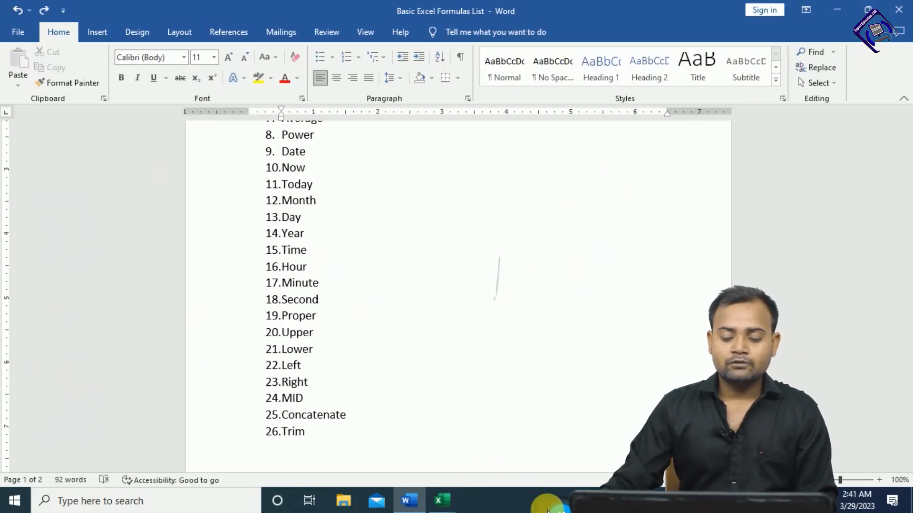
mouse_move(548, 501)
mouse_down()
mouse_move(553, 490)
mouse_move(554, 501)
mouse_up()
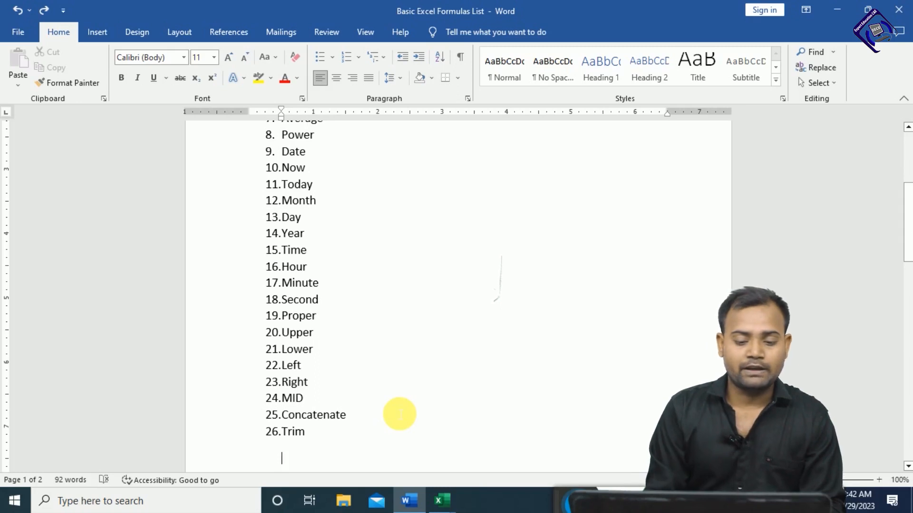
key(alt+Tab)
Join the Day, Month and Year labels with the formula =CONCATENATE(E11,E12,E13) in cell E15
key(Right)
key(Right)
key(Right)
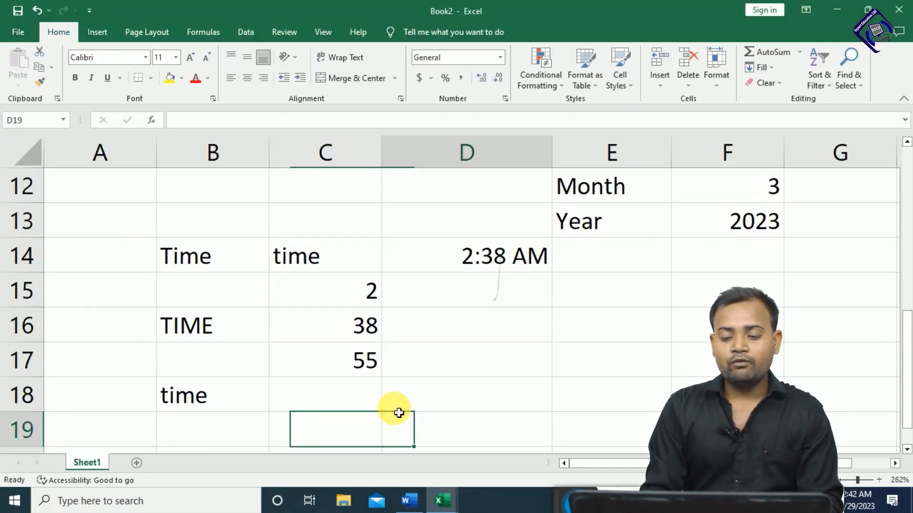
key(Up)
key(Up)
key(Up)
key(Up)
key(Up)
key(Up)
key(Up)
key(Up)
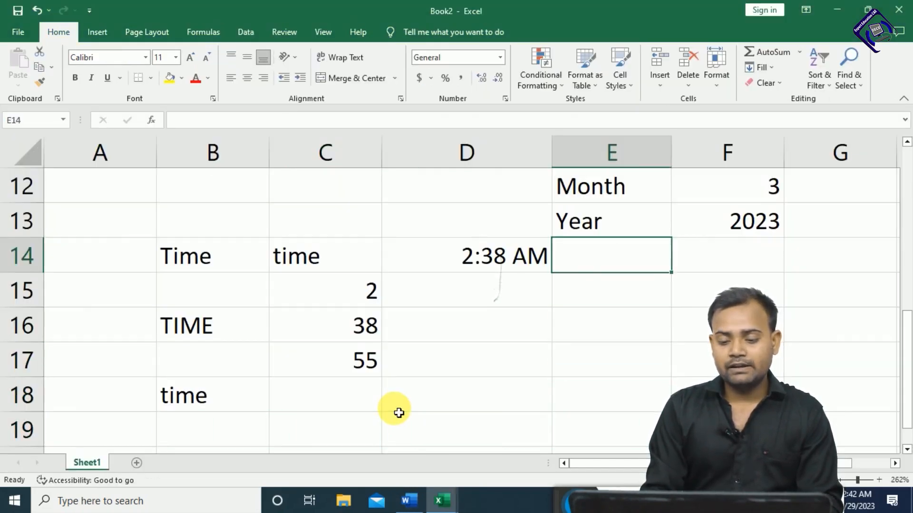
key(Down)
key(Down)
key(Down)
key(Down)
key(Down)
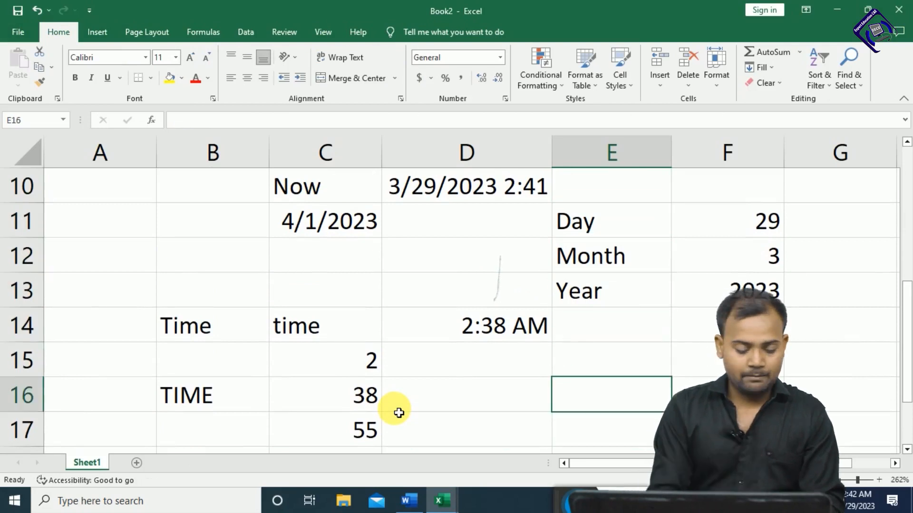
key(Up)
text(=con)
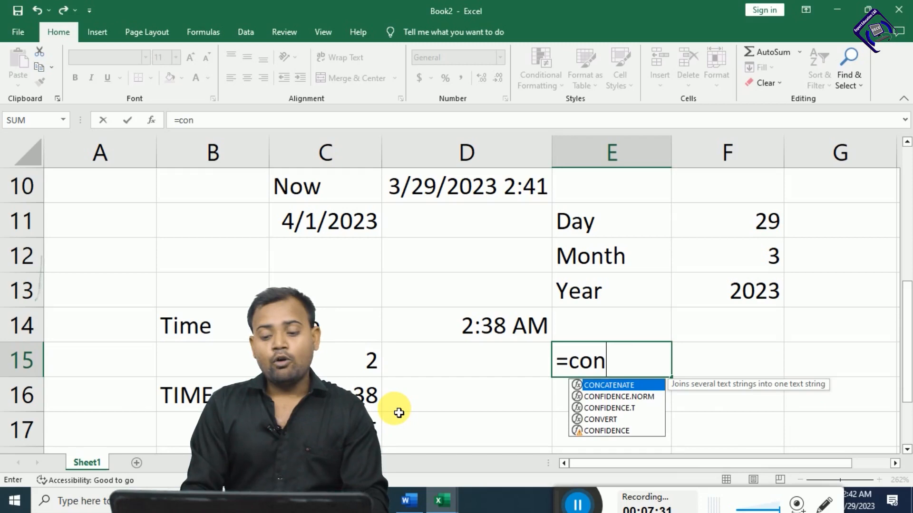
key(Tab)
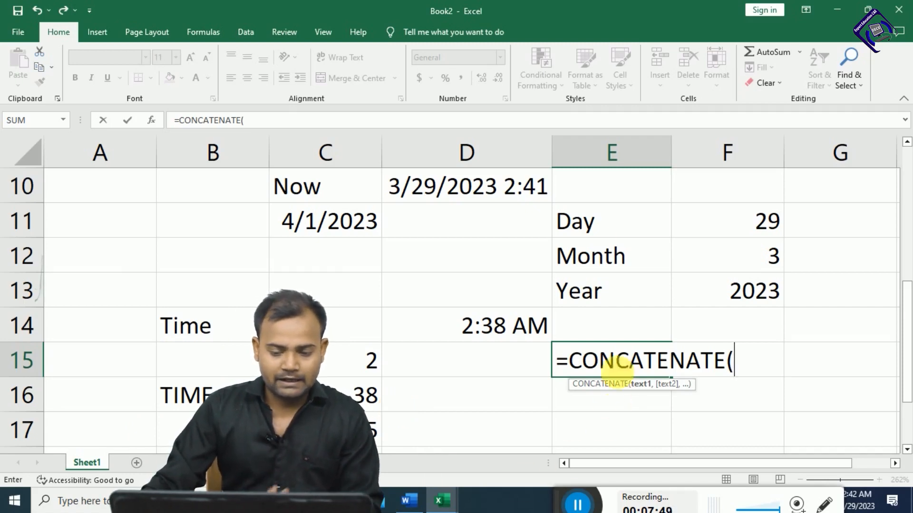
click(585, 225)
text(,)
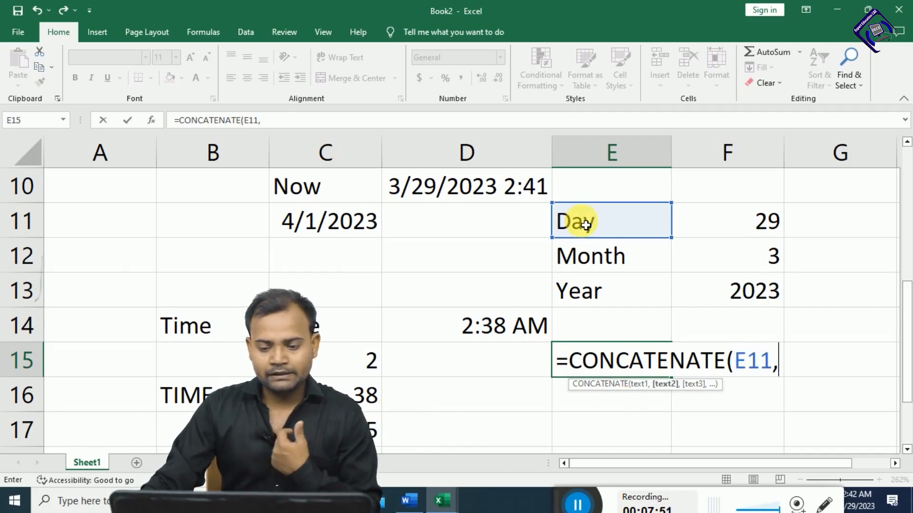
click(595, 258)
text(,)
click(604, 300)
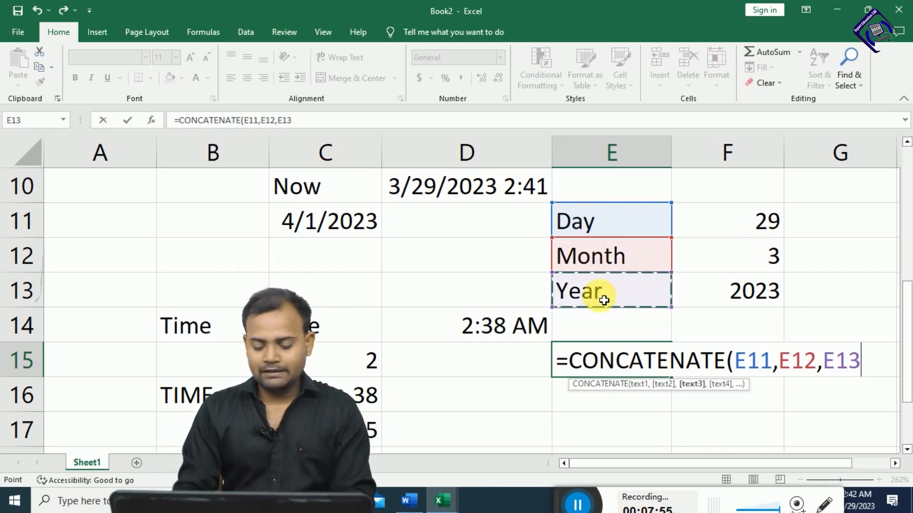
text())
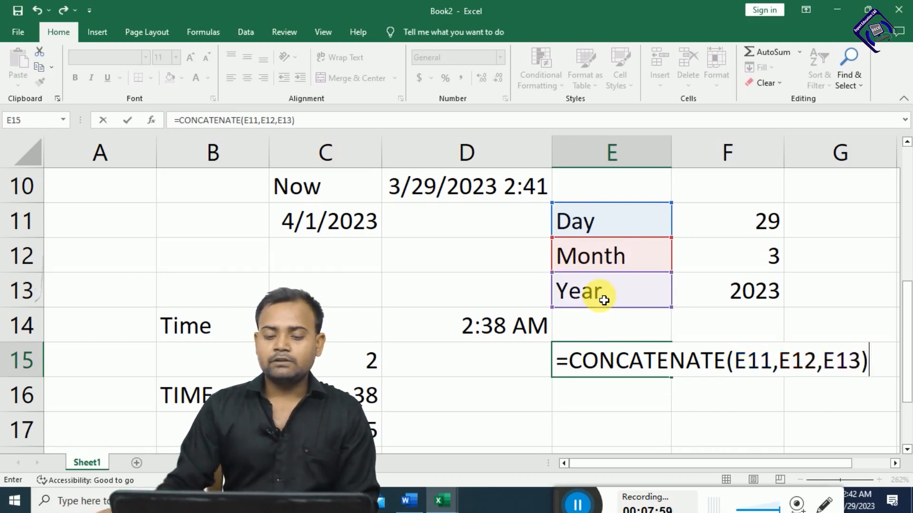
key(Return)
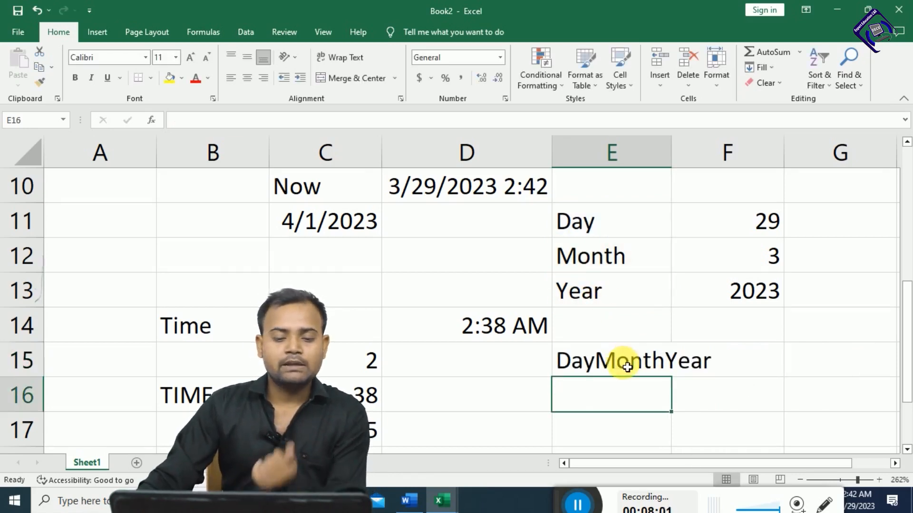
Add spaces between the joined labels by editing the E15 formula to =CONCATENATE(E11," ",E12," ",E13)
click(627, 367)
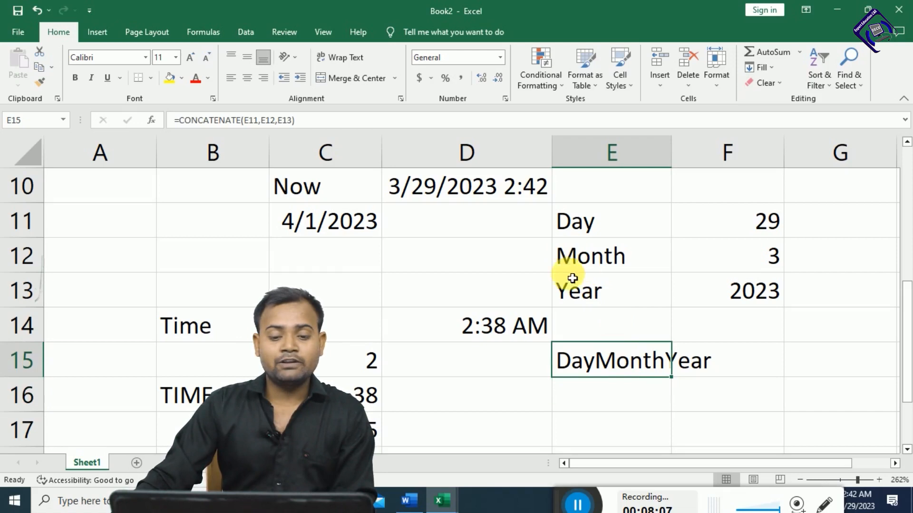
click(357, 122)
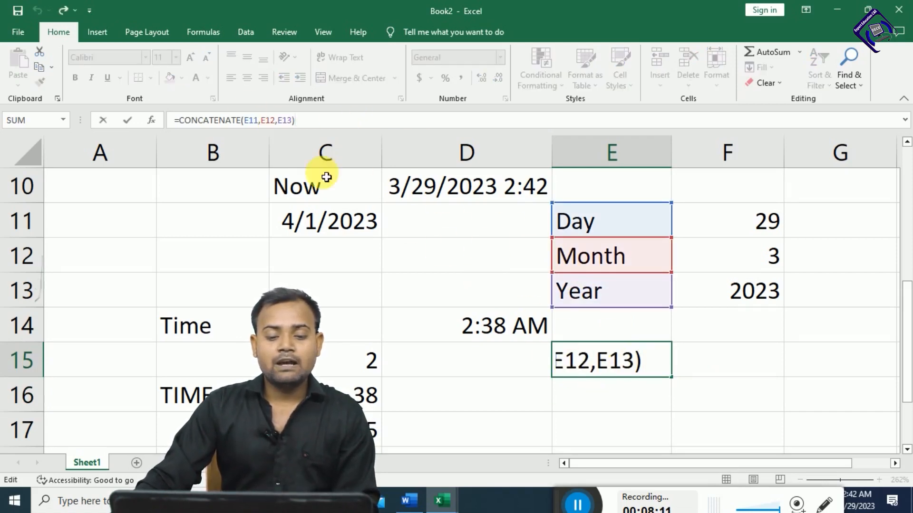
click(261, 122)
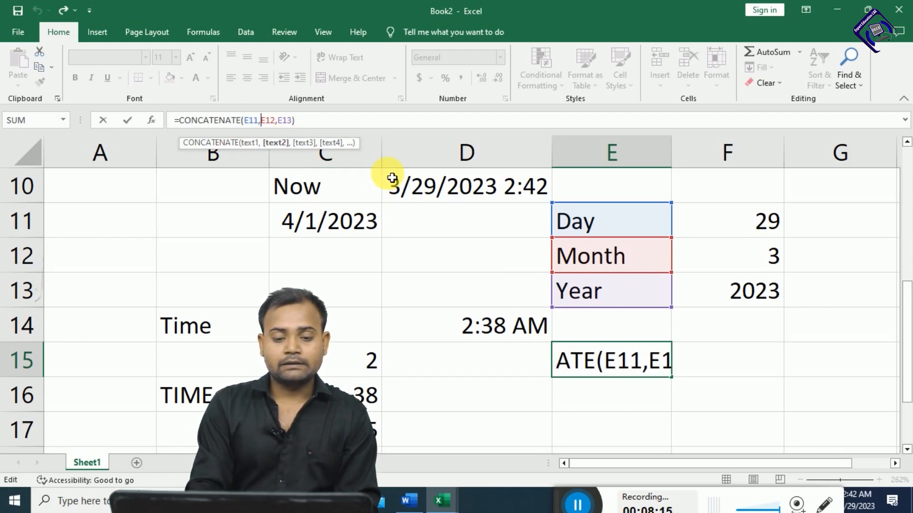
text("")
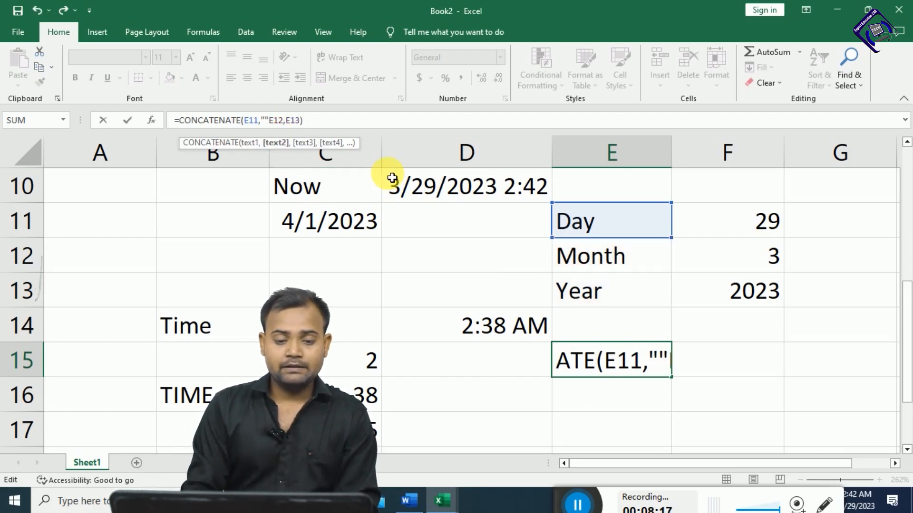
text(,)
key(Left)
key(Left)
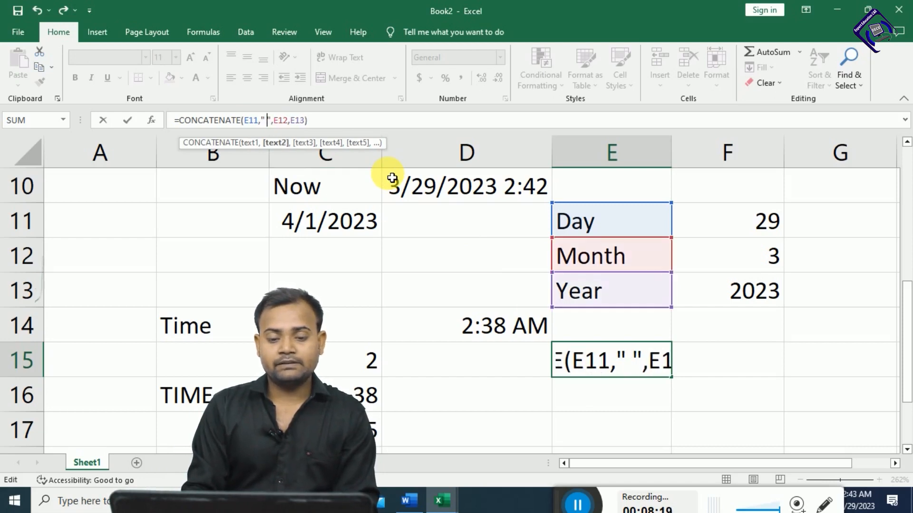
key(Right)
key(Right)
key(Right)
key(Right)
key(Right)
key(Right)
text(" ")
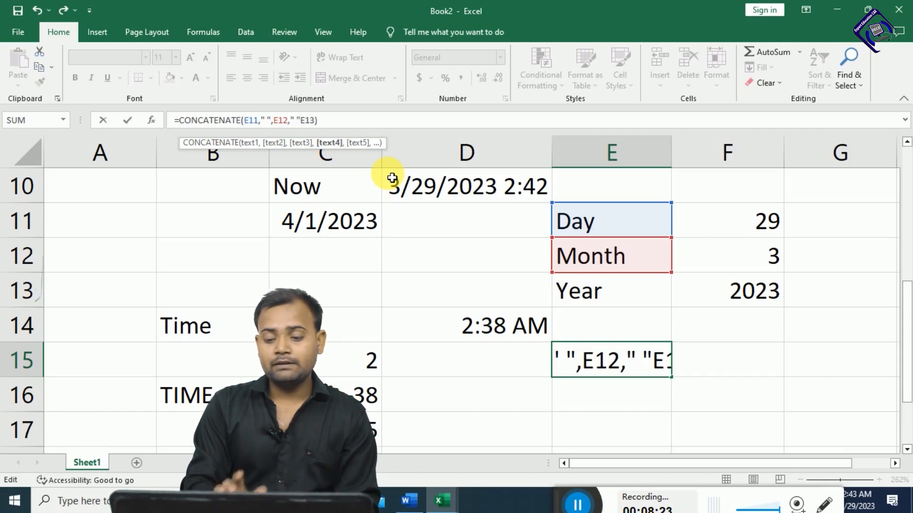
text(,)
key(Return)
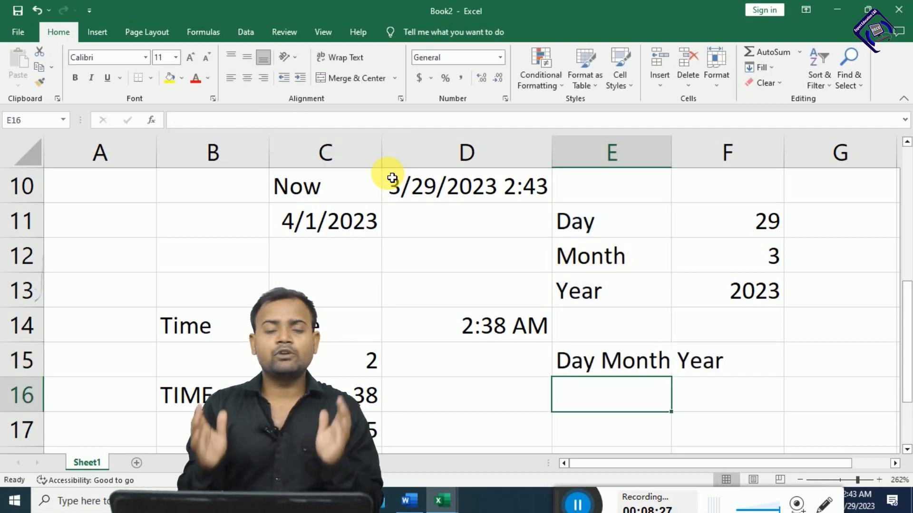
key(Up)
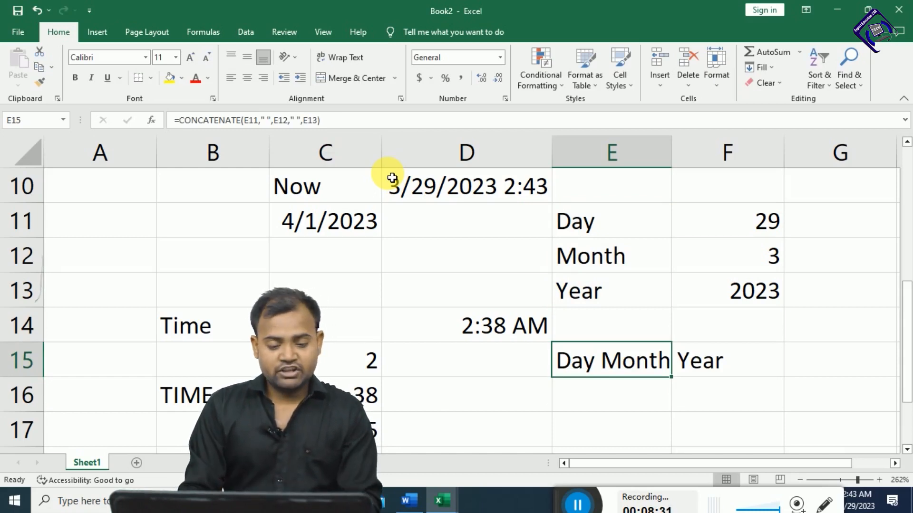
Check the Word formulas list, return to Excel, and strip extra spaces from E15 with the formula =TRIM(E15) in cell E16
key(alt+Tab)
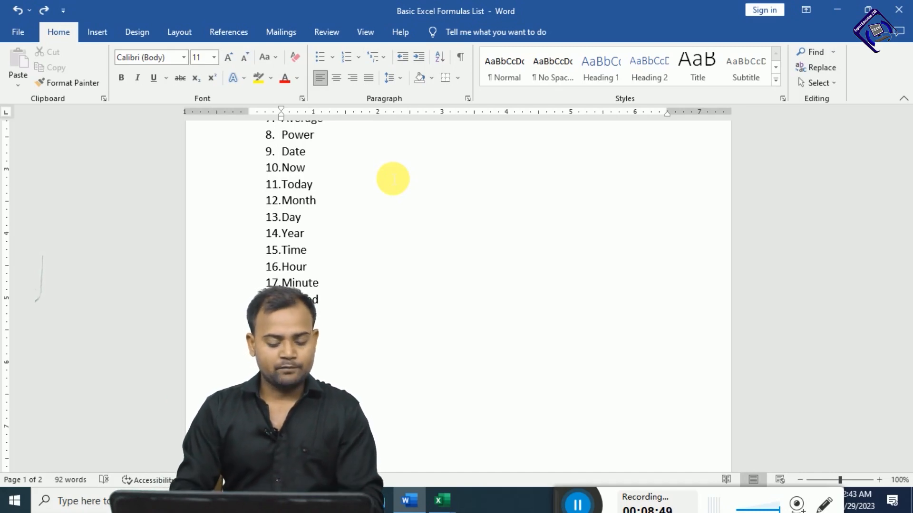
key(alt+Tab)
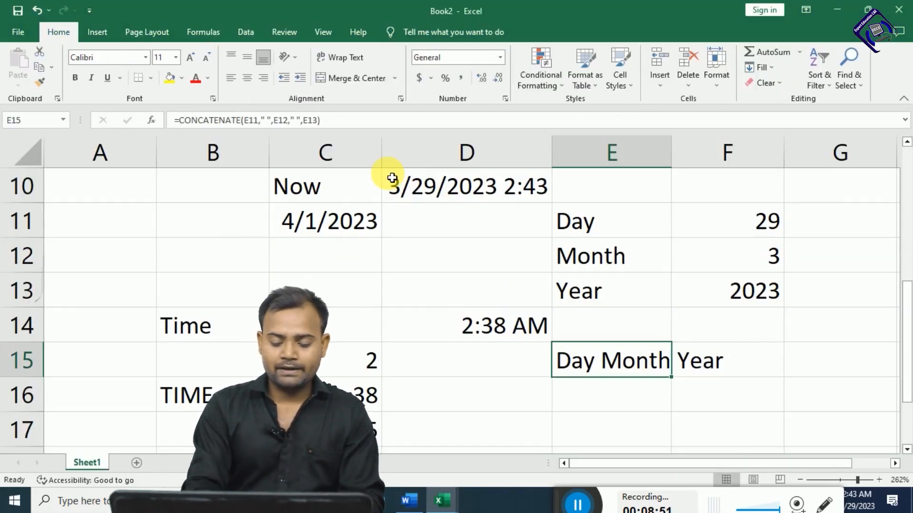
key(Down)
text(=)
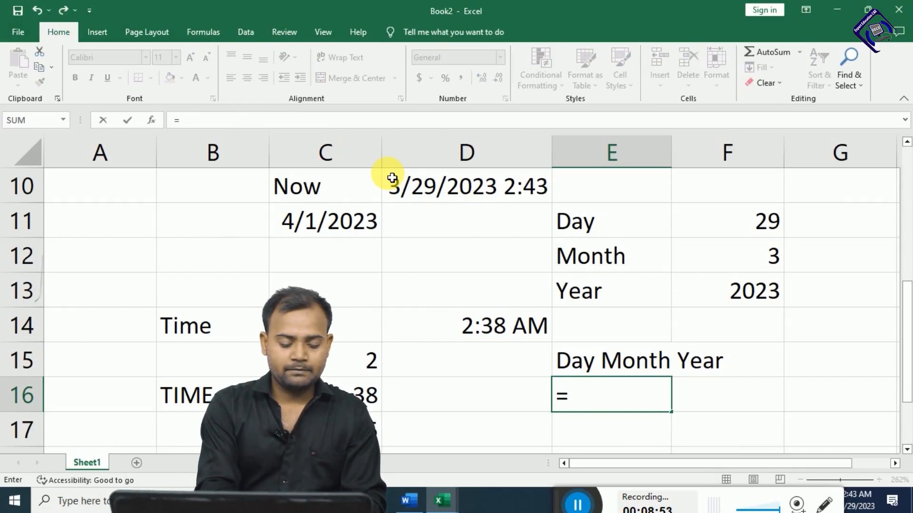
text(Tr)
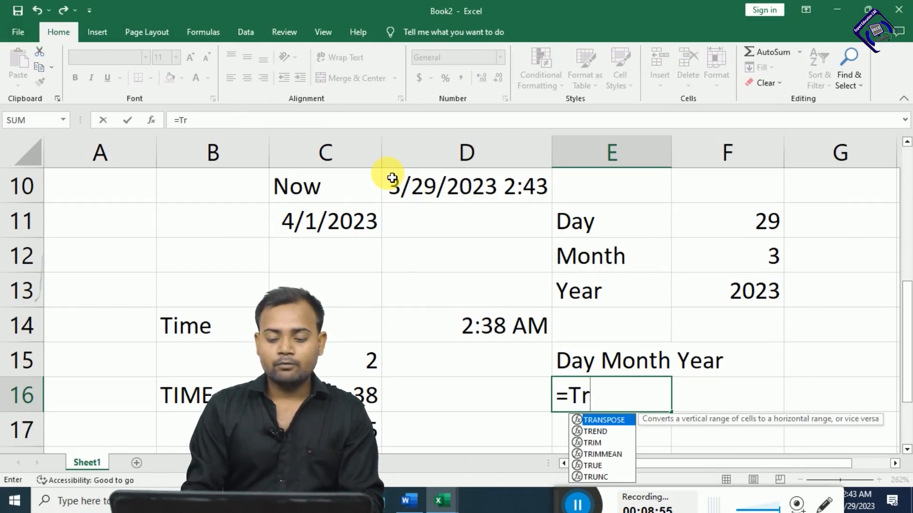
key(Down)
key(Down)
key(Tab)
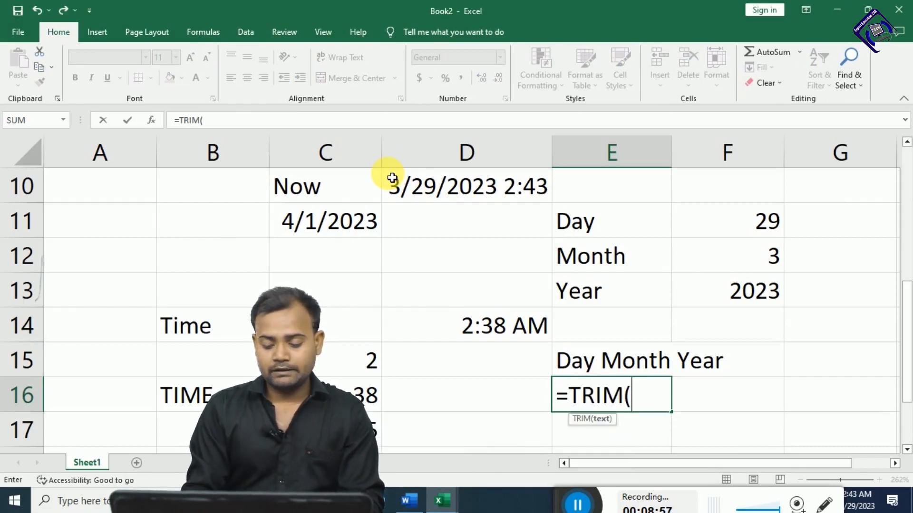
key(Up)
text())
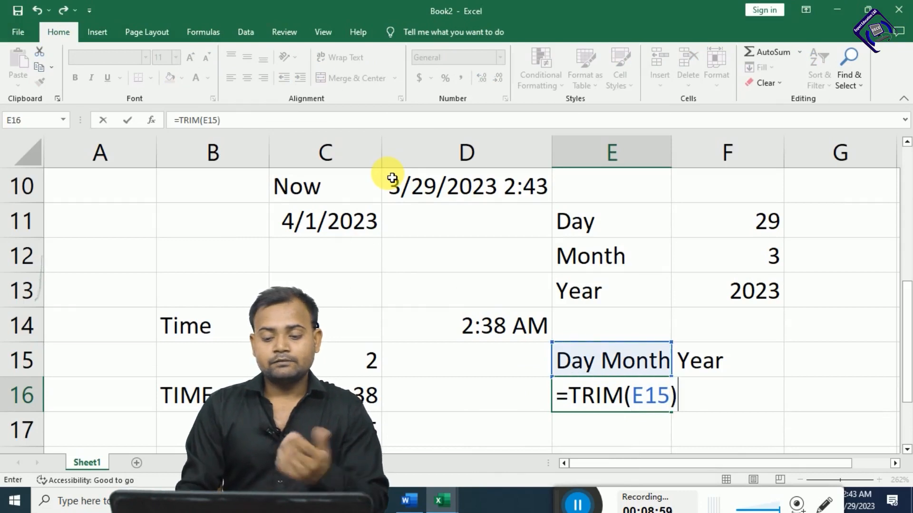
key(Return)
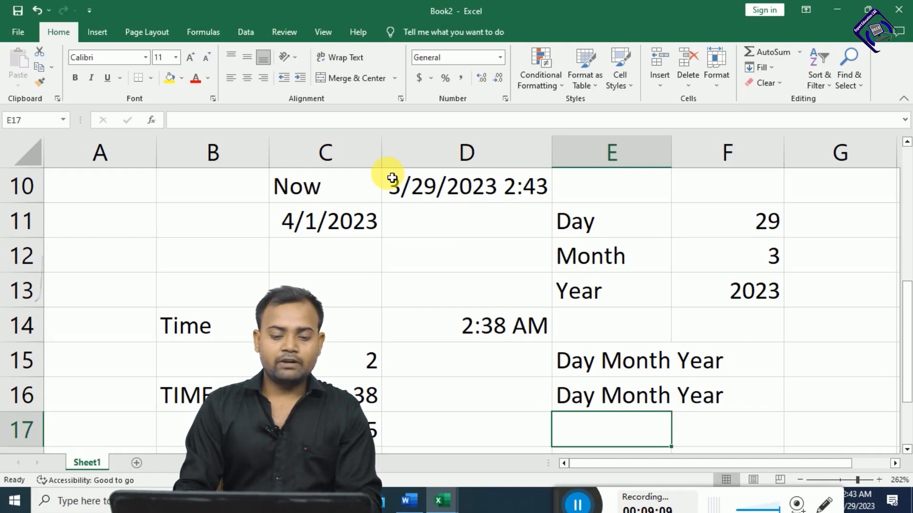
Check the Word formulas list for the functions still missing from the demonstration, and return to the Excel workbook
key(alt+Tab)
key(Down)
key(Down)
key(Down)
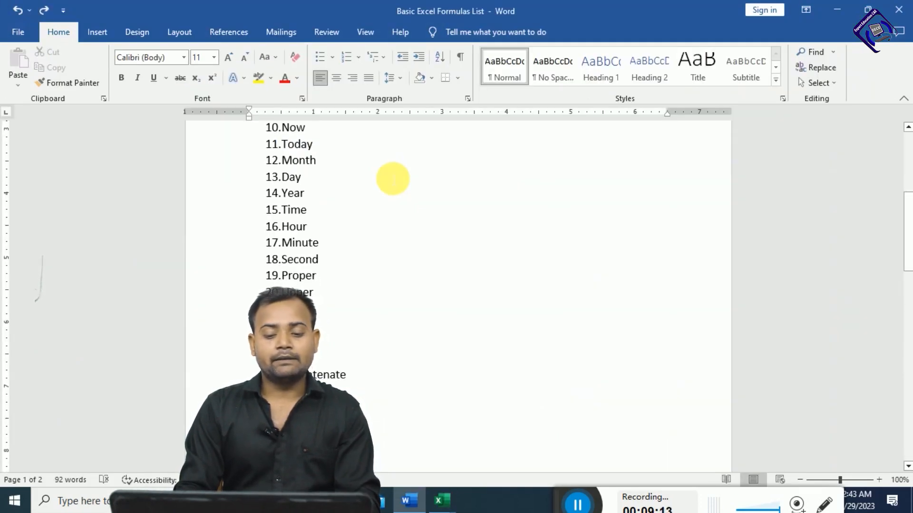
key(alt+Tab)
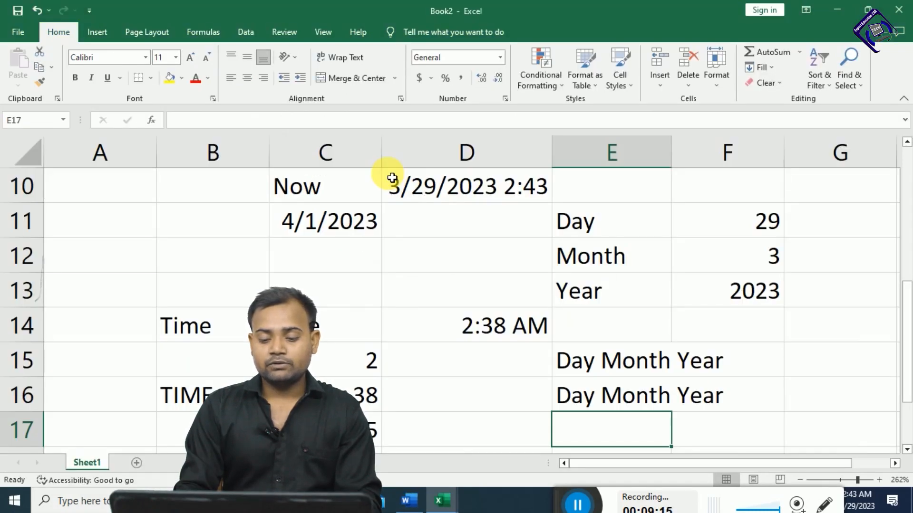
Enter the labels Left, Right and Mid in cells D18 to D20, and select cell E18 beside the Left label
key(Down)
key(Down)
key(Up)
key(Up)
key(Down)
key(Down)
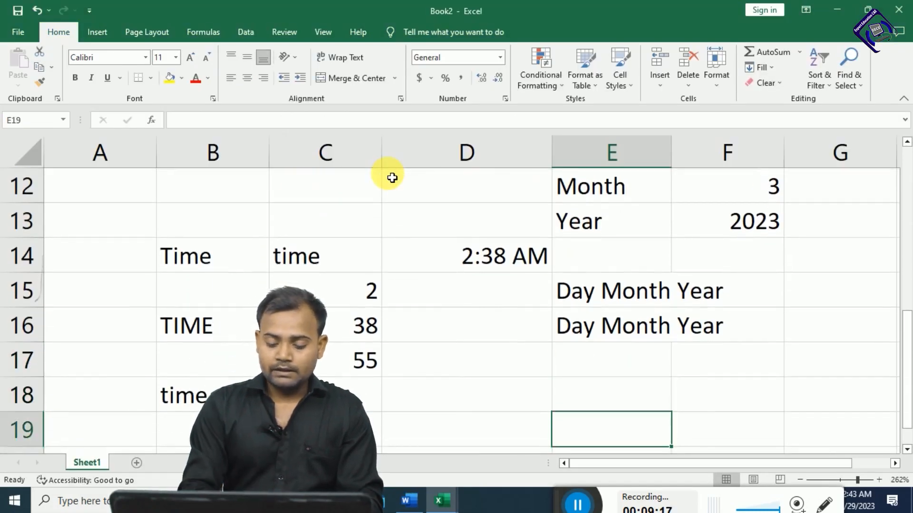
key(Up)
key(Left)
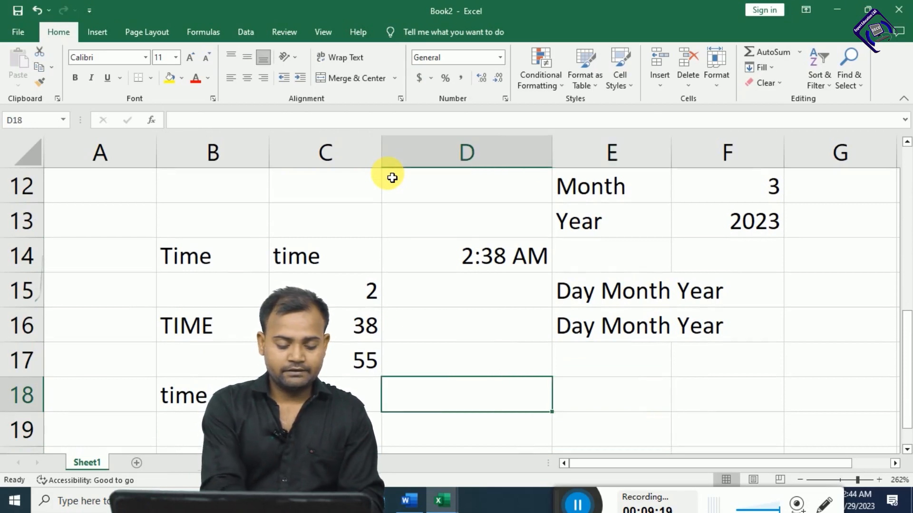
text(Left)
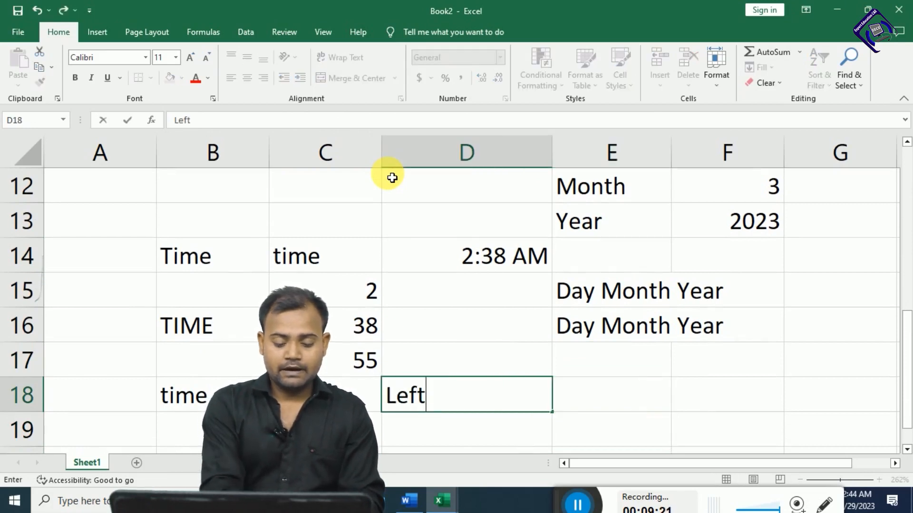
key(Return)
text(Right)
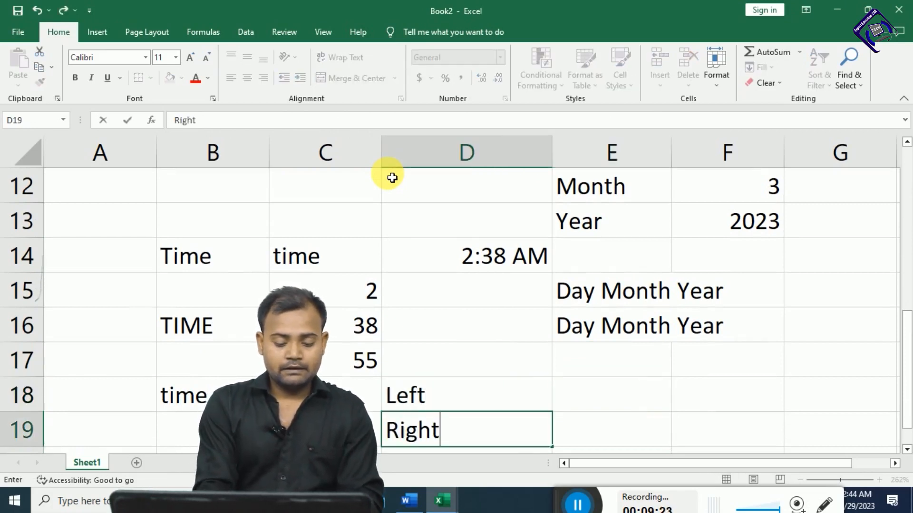
key(Return)
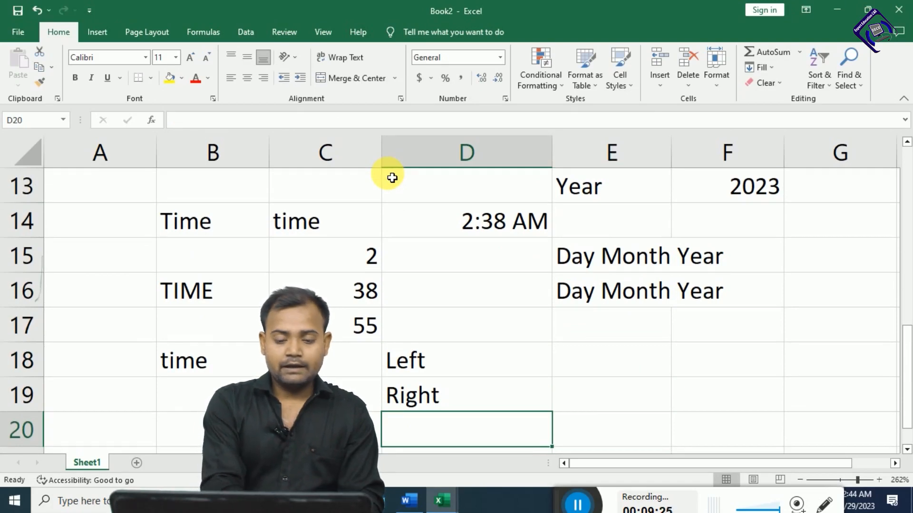
text(Mid)
key(Return)
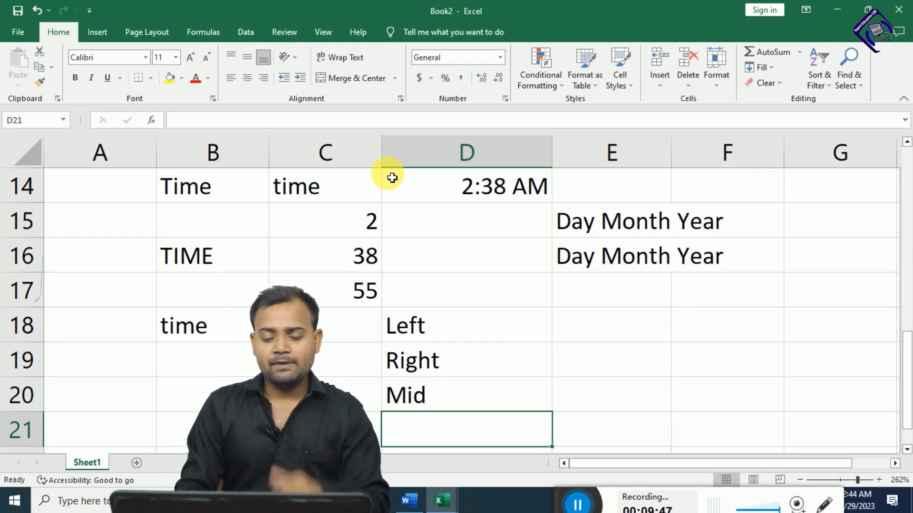
key(Right)
key(Up)
key(Up)
key(Up)
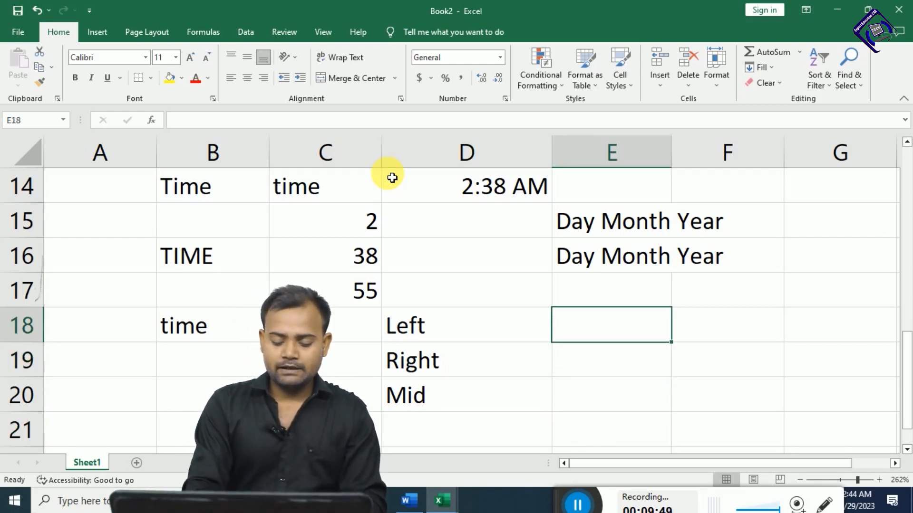
text(=ledt)
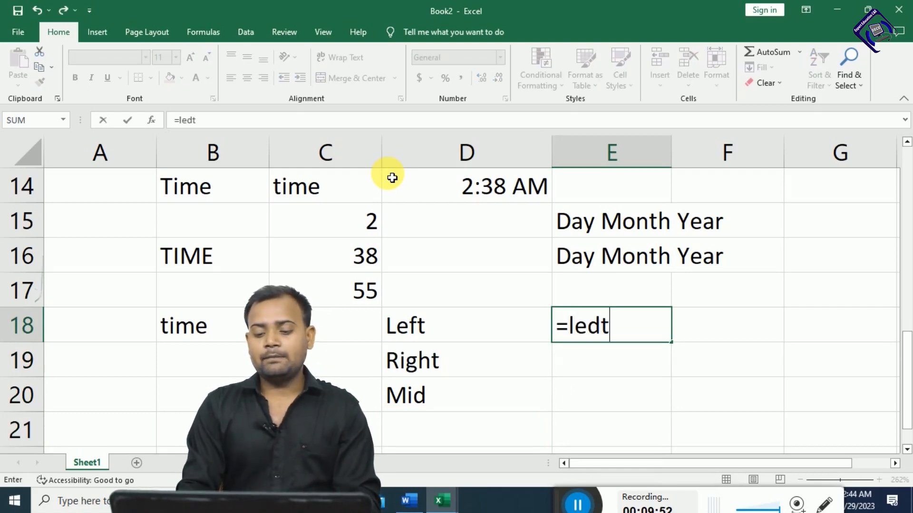
key(Tab)
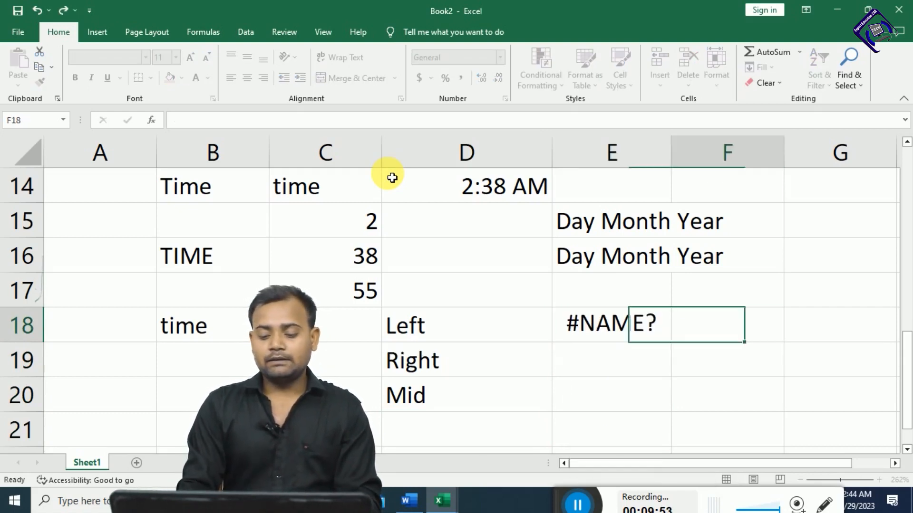
key(Left)
key(Delete)
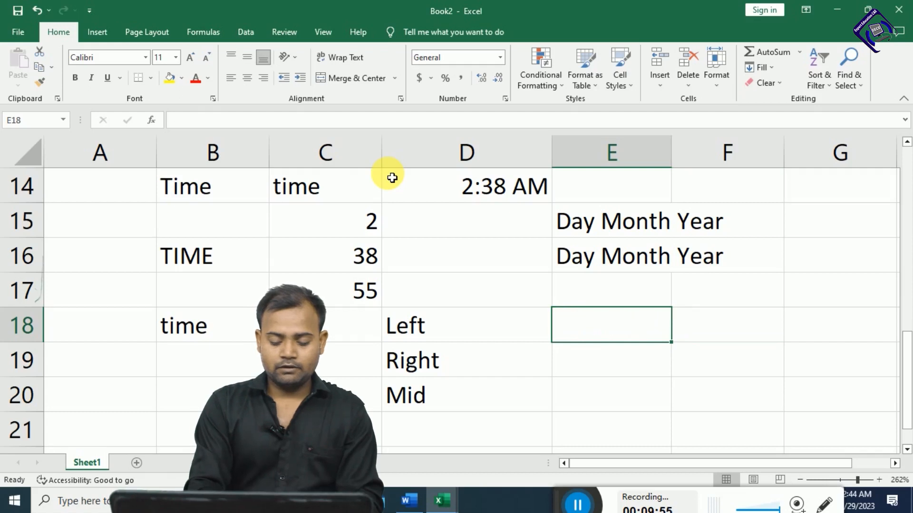
Extract the first four characters of E15 with the formula =LEFT(E15,4) in cell E18
text(=left)
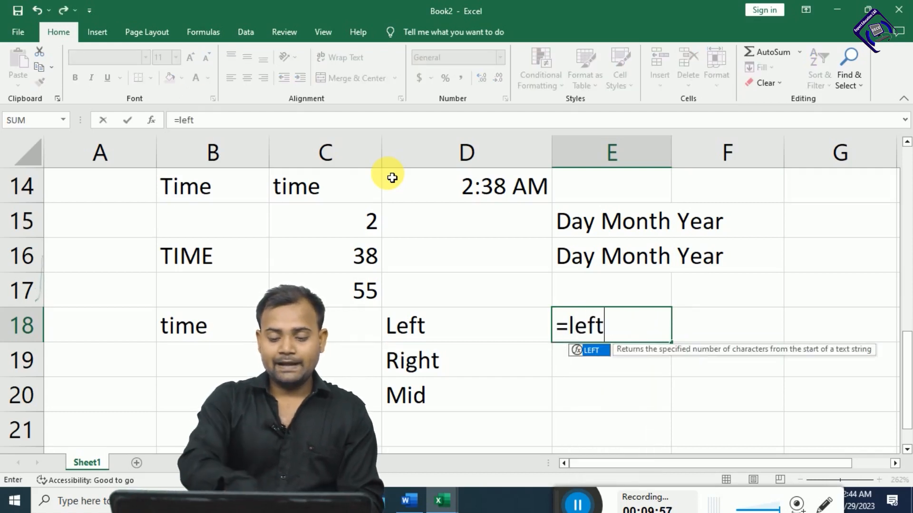
text(()
key(Up)
key(Up)
key(Up)
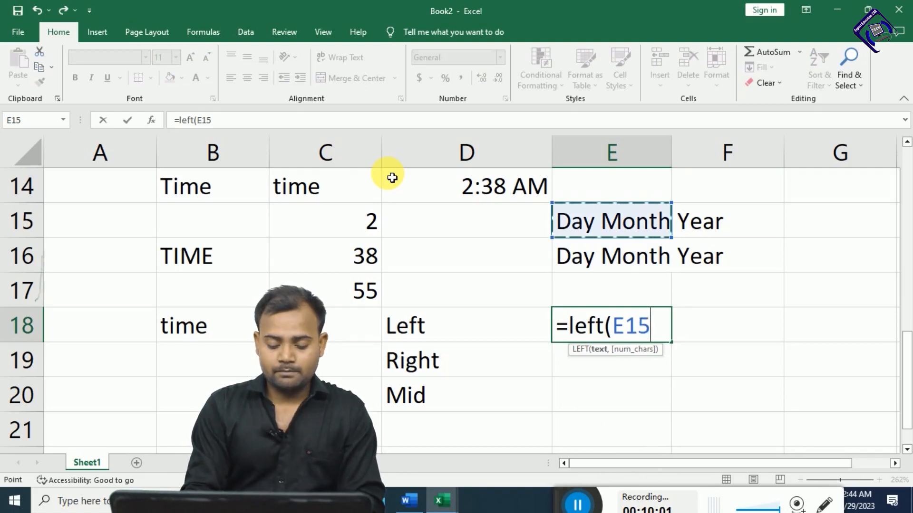
text(,)
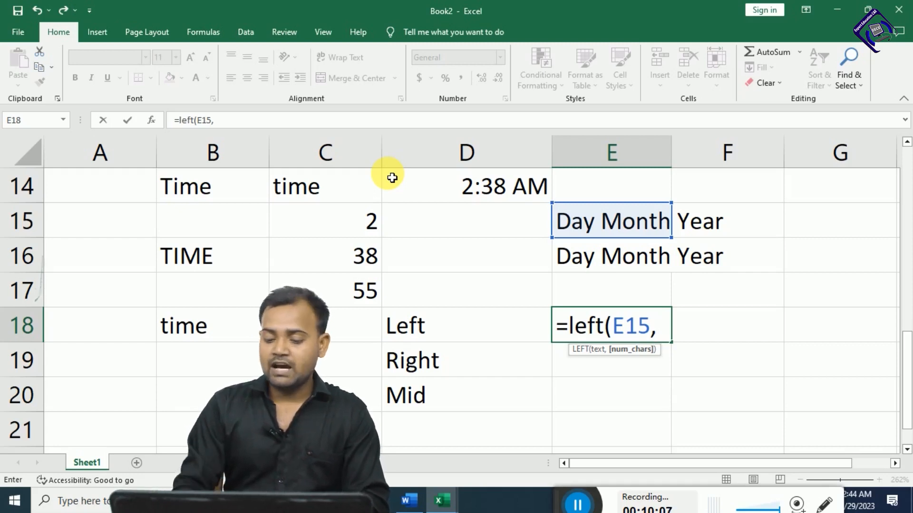
text(4))
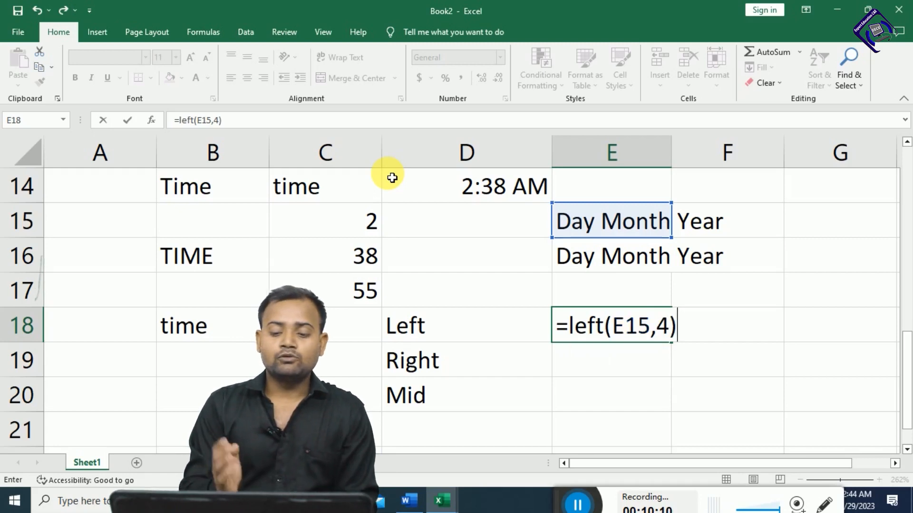
key(Return)
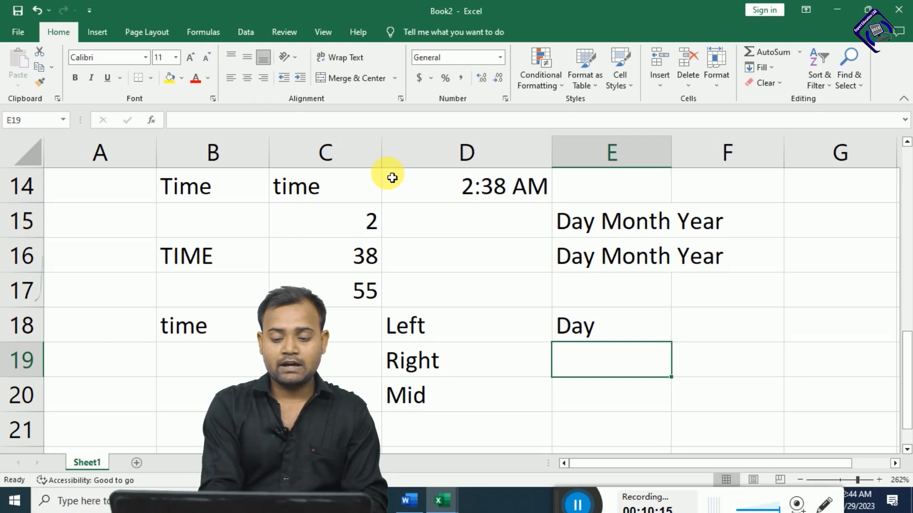
Extract the last five characters of E15 with the formula =RIGHT(E15,5) in cell E19
text(=Right()
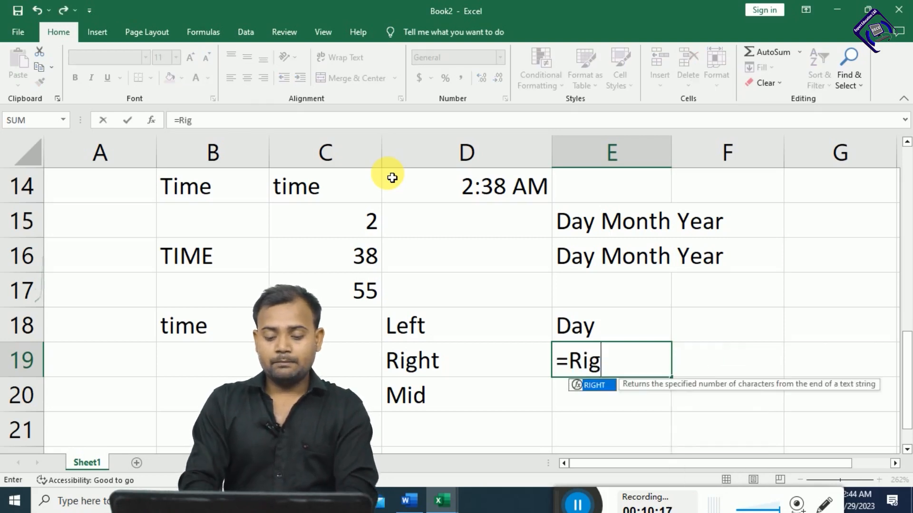
key(Up)
key(Up)
key(Up)
key(Up)
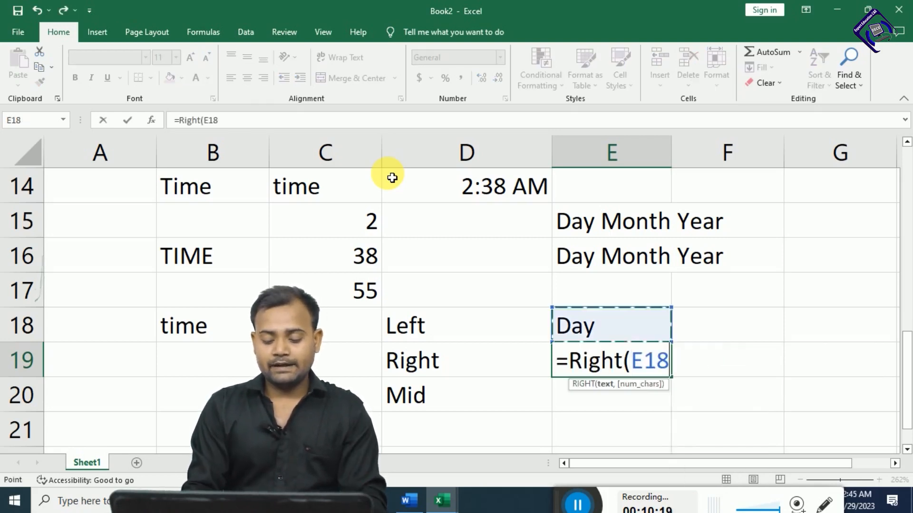
text(,)
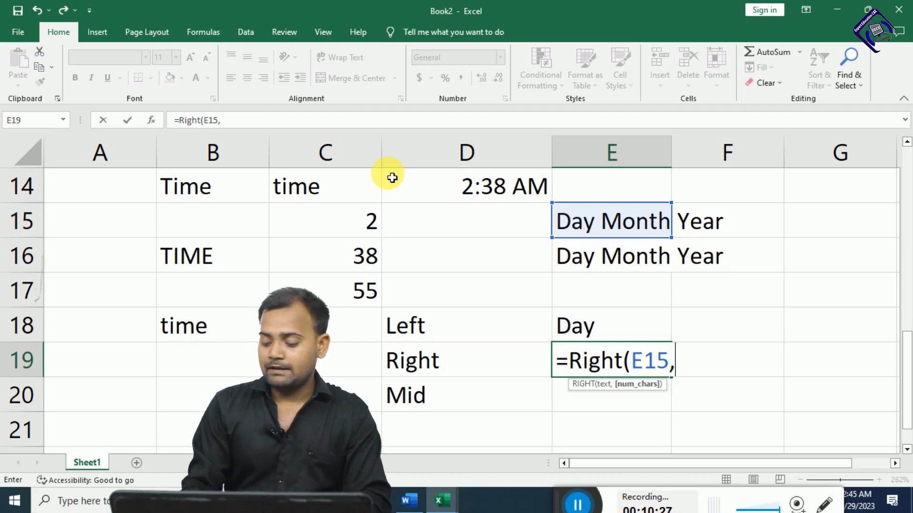
text(5)
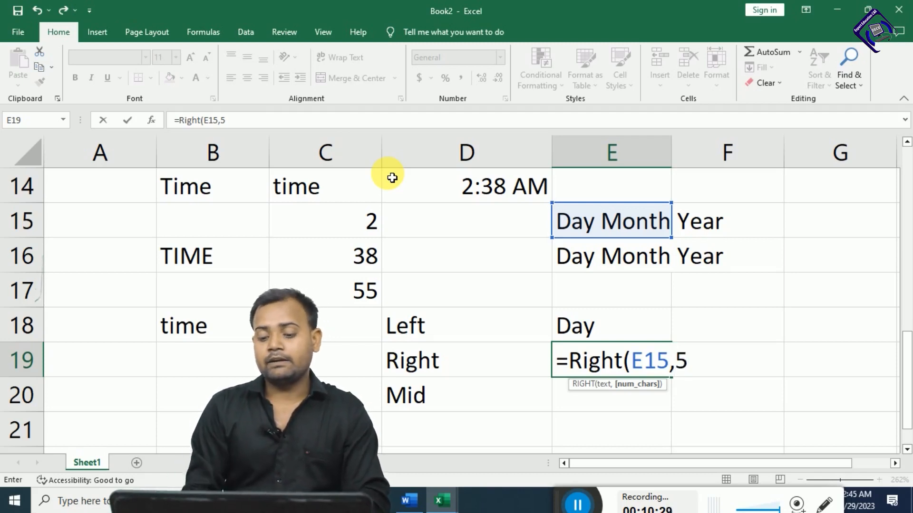
text())
key(Return)
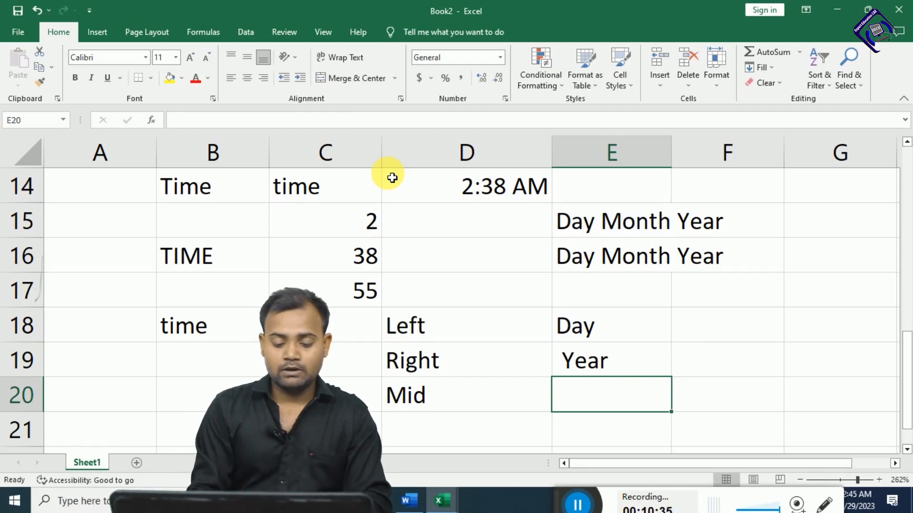
Extract eight characters of E16 starting at the third one with the formula =MID(E16,3,8) in cell E20
text(=m)
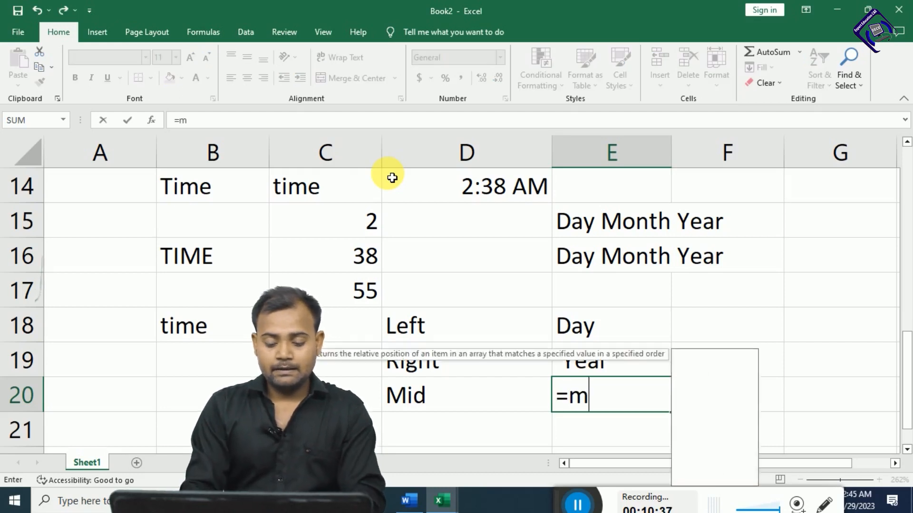
text(id()
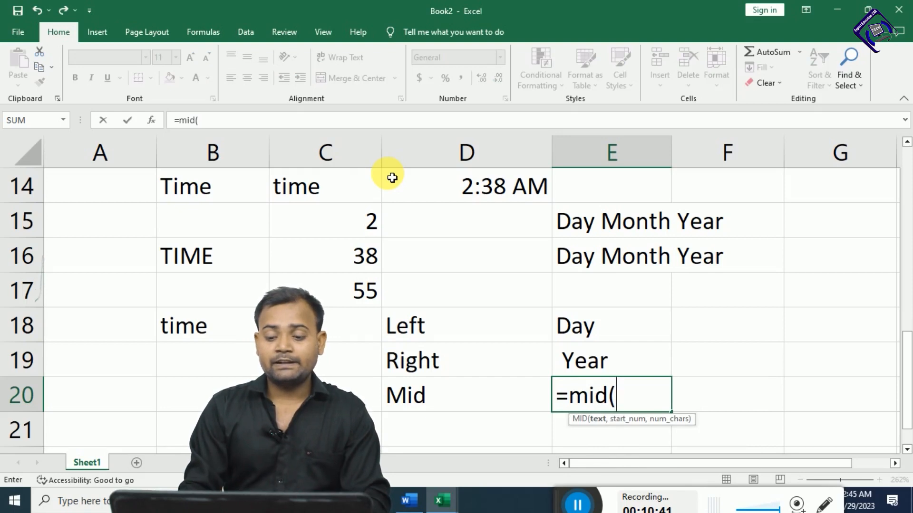
key(Up)
key(Up)
key(Up)
key(Up)
text(,)
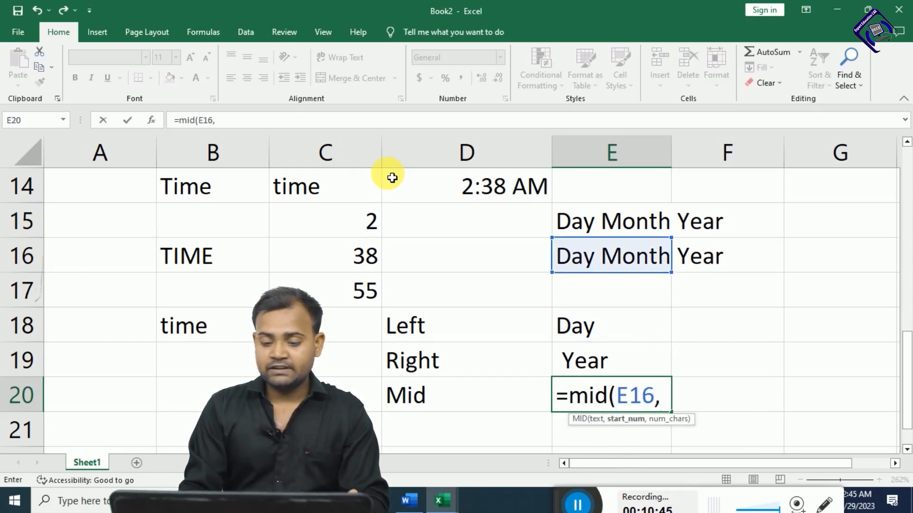
text(3)
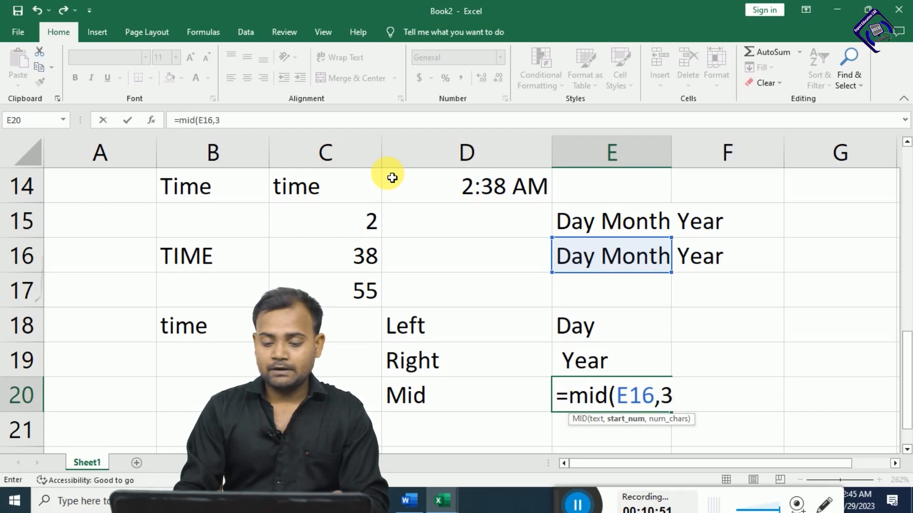
text(8)
key(BackSpace)
text(,8))
key(Return)
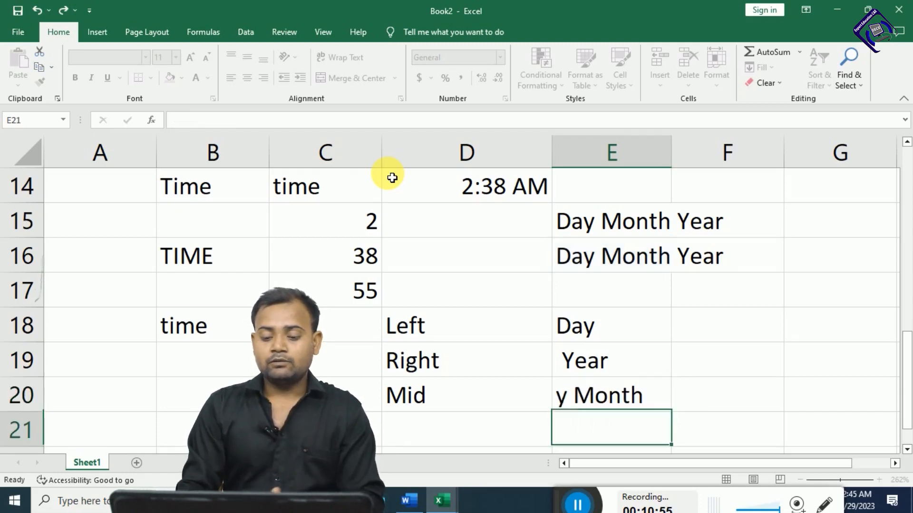
Edit the formula in cell E20 to =MID(E16,4,7) so it extracts only the word Month
key(Up)
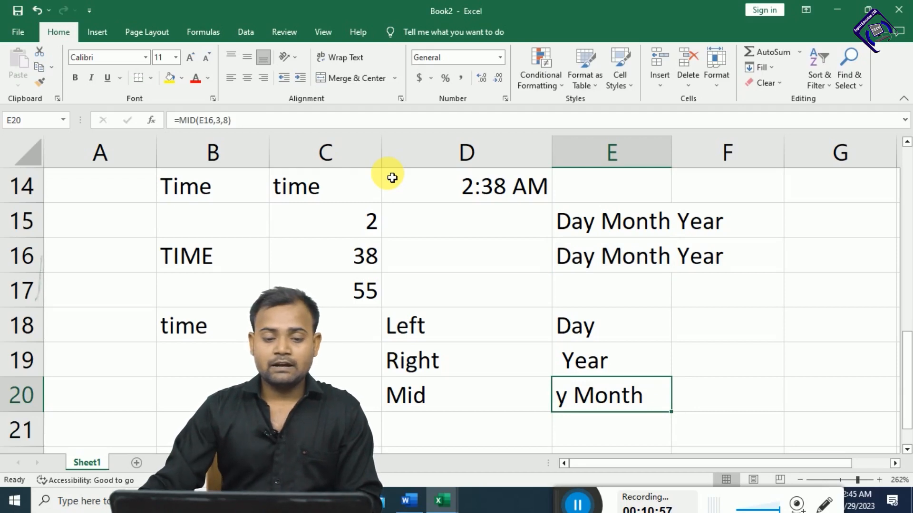
click(230, 120)
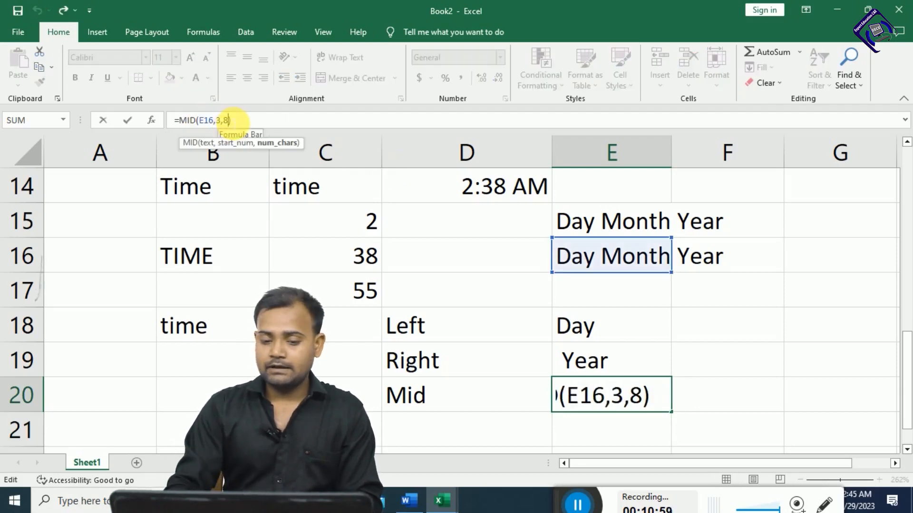
key(BackSpace)
text(7)
key(Return)
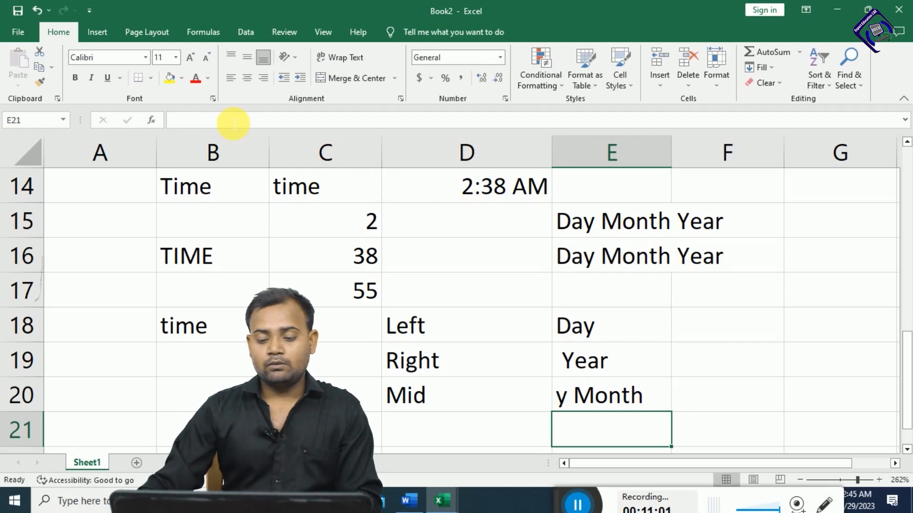
click(587, 393)
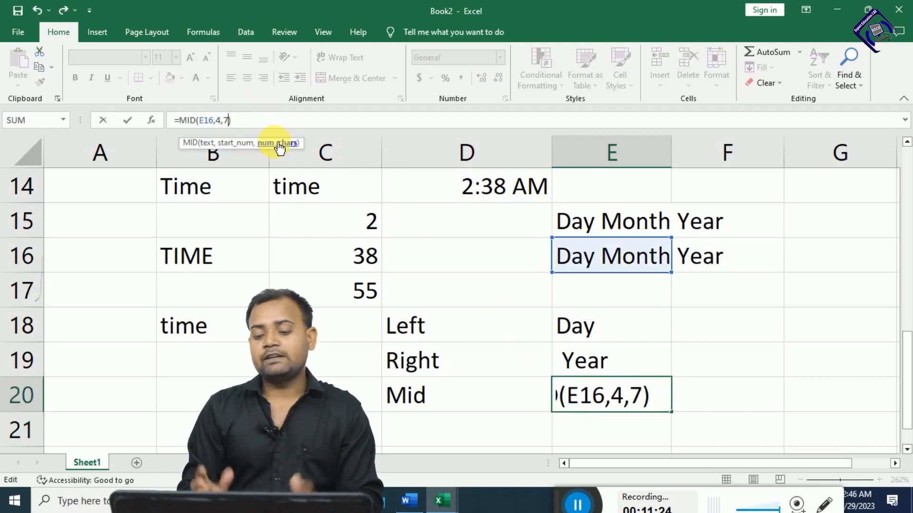
key(Return)
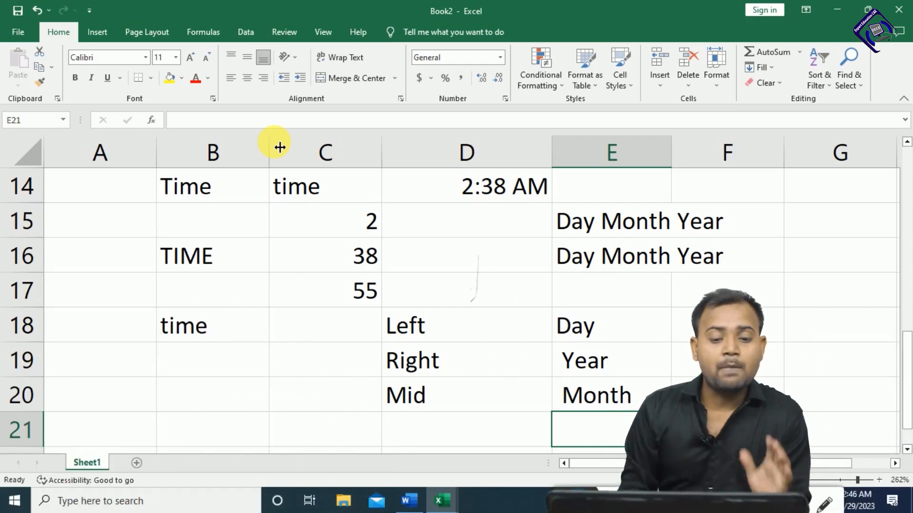
Switch to the Word document and look through the end of the basic formulas list and the Advance Excel Formulas List
key(alt+Tab)
scroll(279, 148, down, 3)
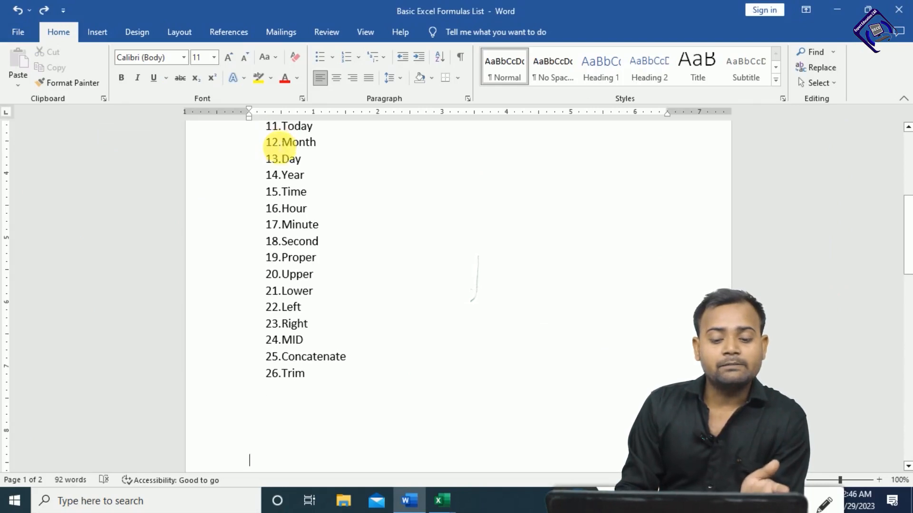
key(Down)
key(Down)
key(Down)
key(Down)
key(Down)
key(Down)
key(Down)
key(Down)
key(Down)
key(Down)
key(Down)
key(Down)
key(Down)
key(Down)
key(Down)
key(Down)
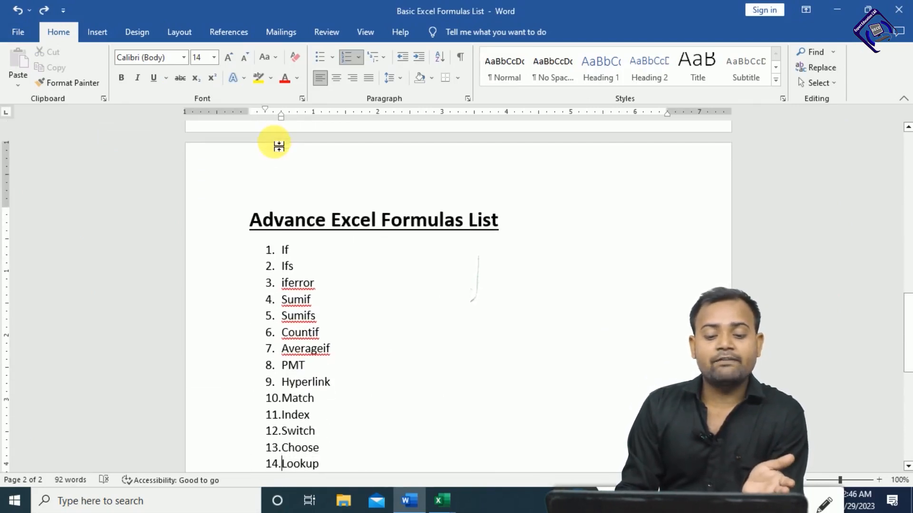
key(Down)
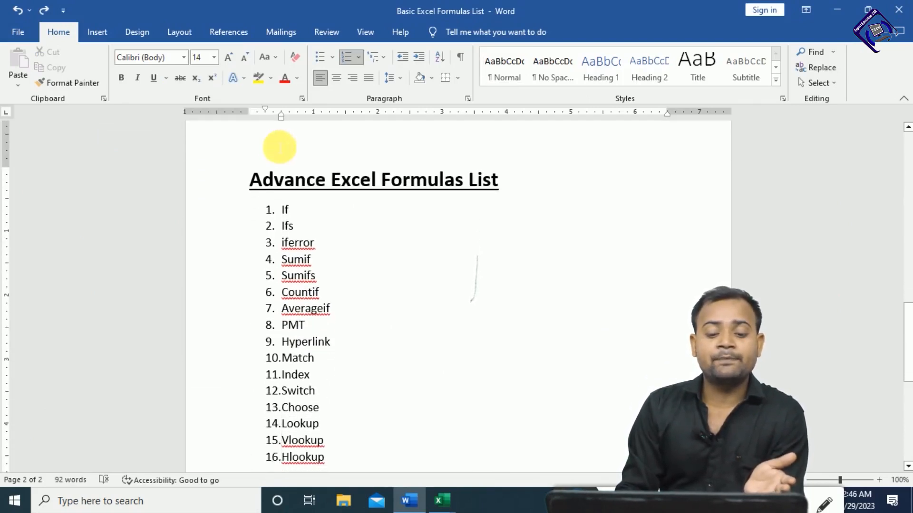